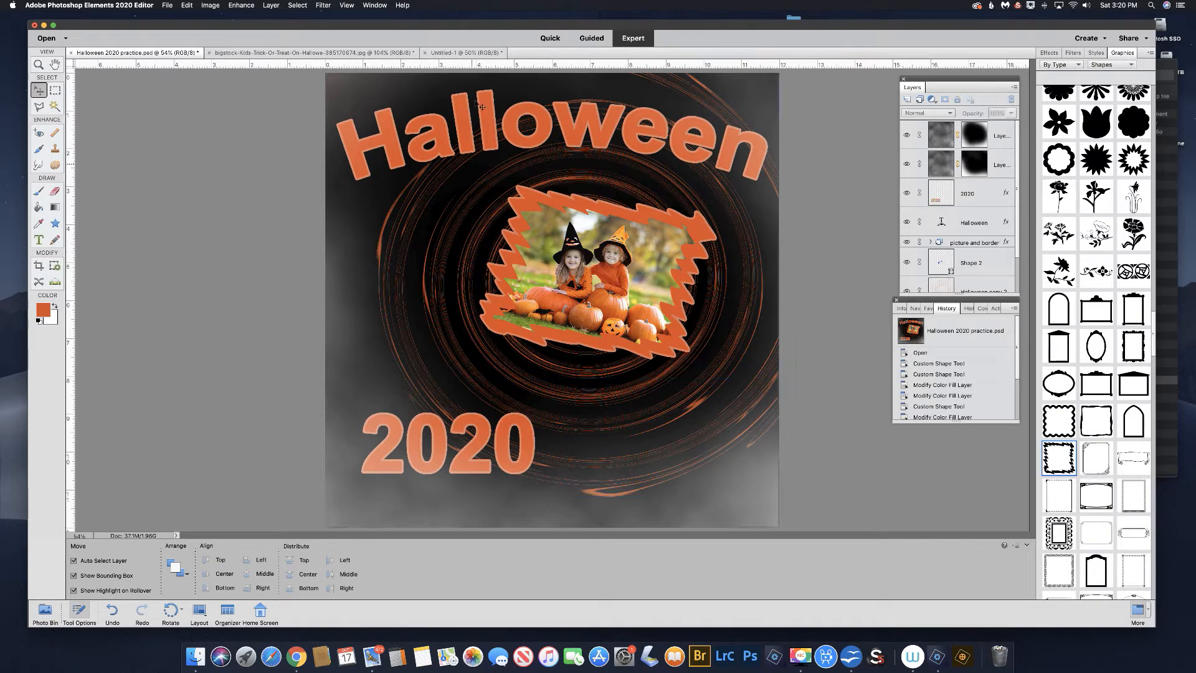
Switch to the blank Untitled-1 document and fill its background with black in Normal mode at 100% opacity
click(485, 53)
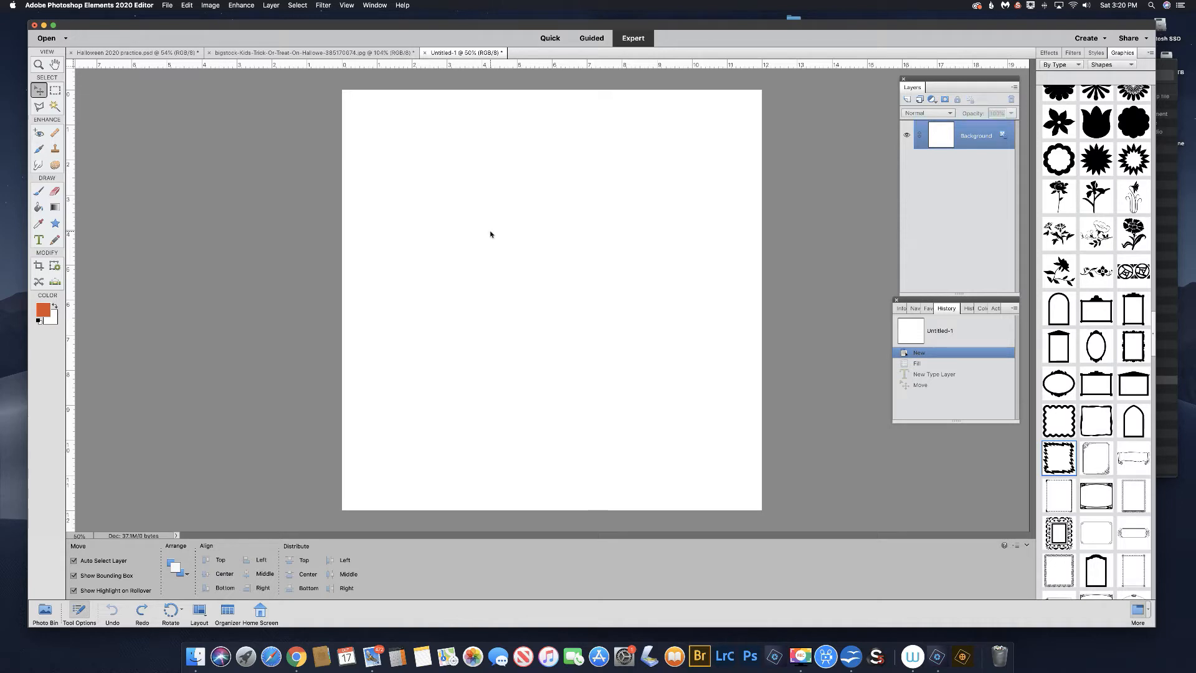
key(shift+BackSpace)
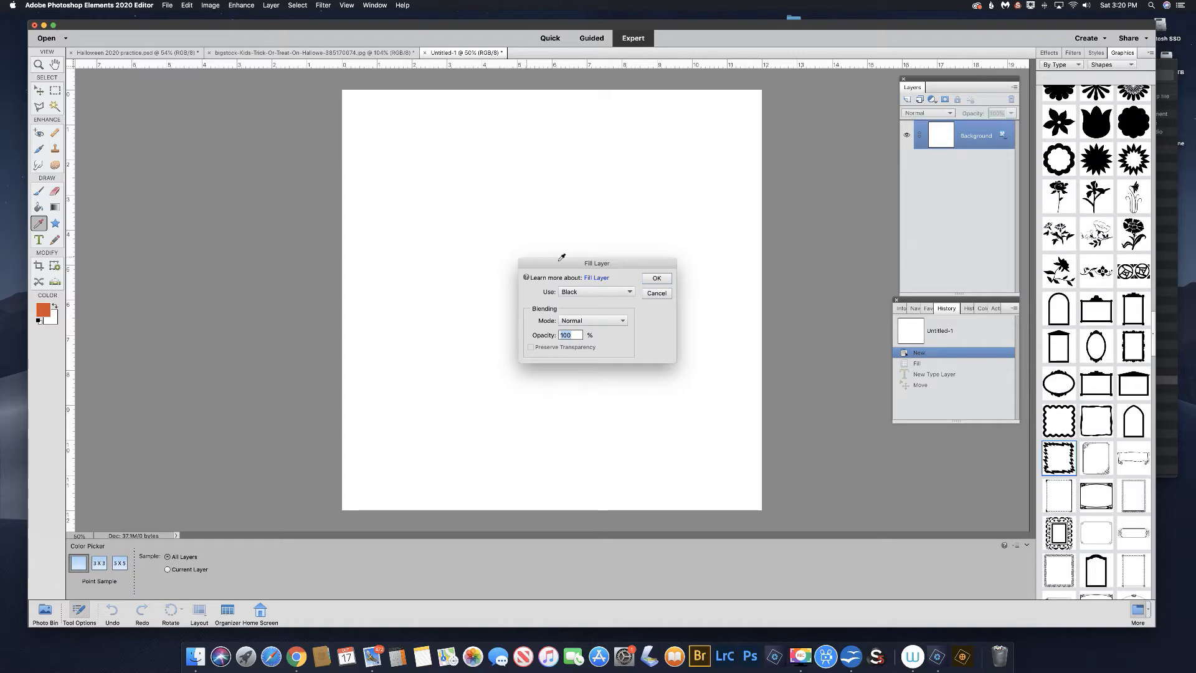
click(576, 293)
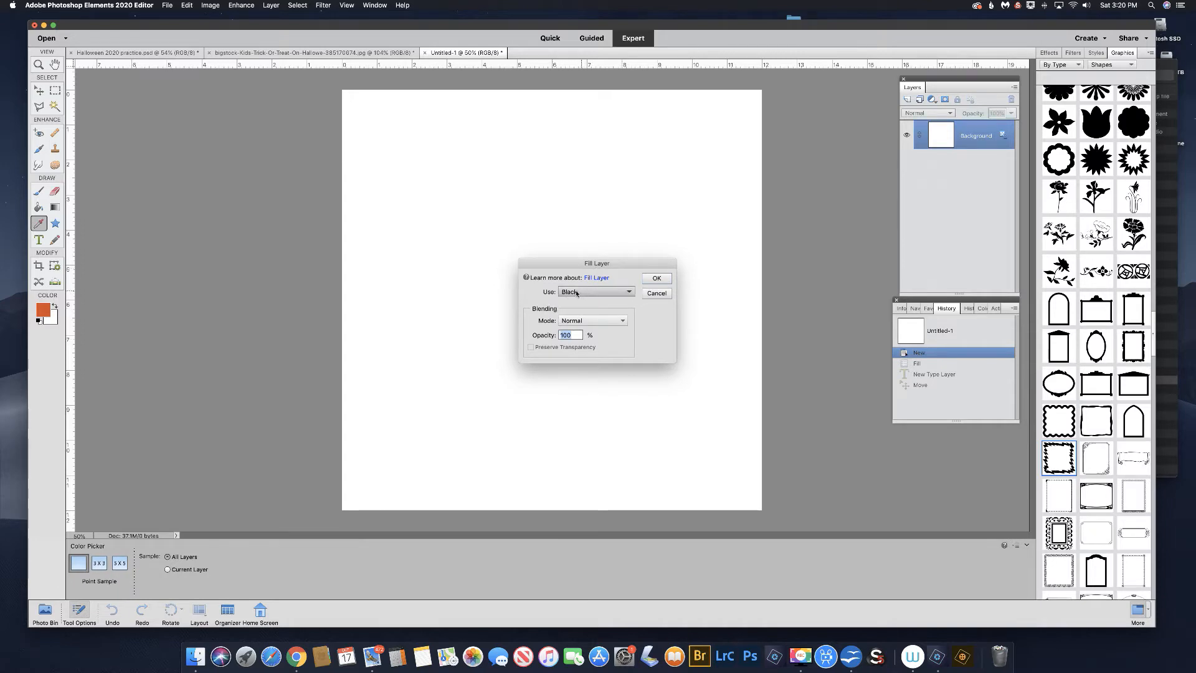
click(631, 293)
click(629, 292)
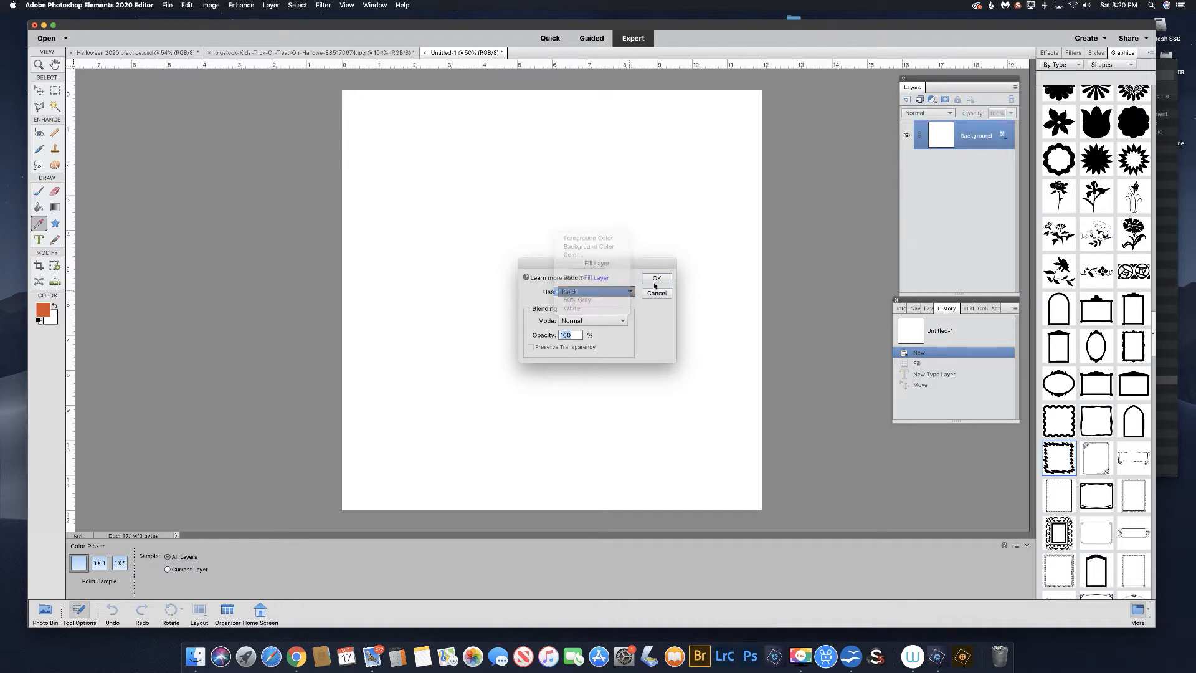
click(657, 279)
key(v)
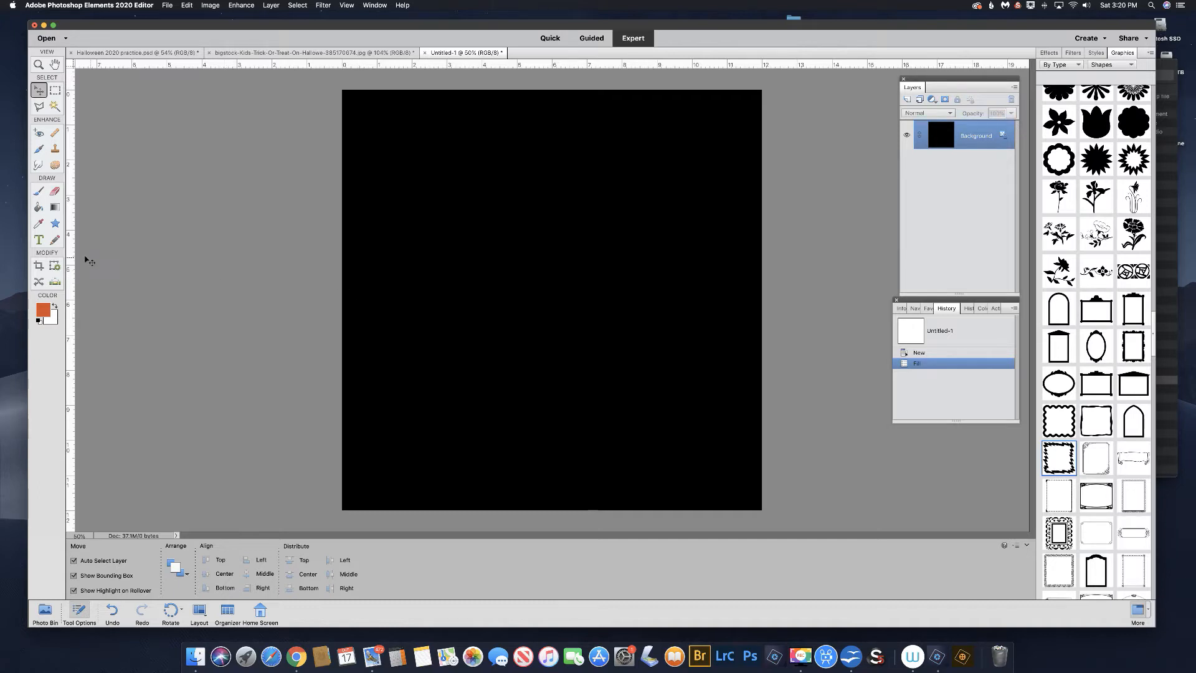
Add the orange Arial Bold text "Halloween" and centre it horizontally on the black canvas
click(38, 240)
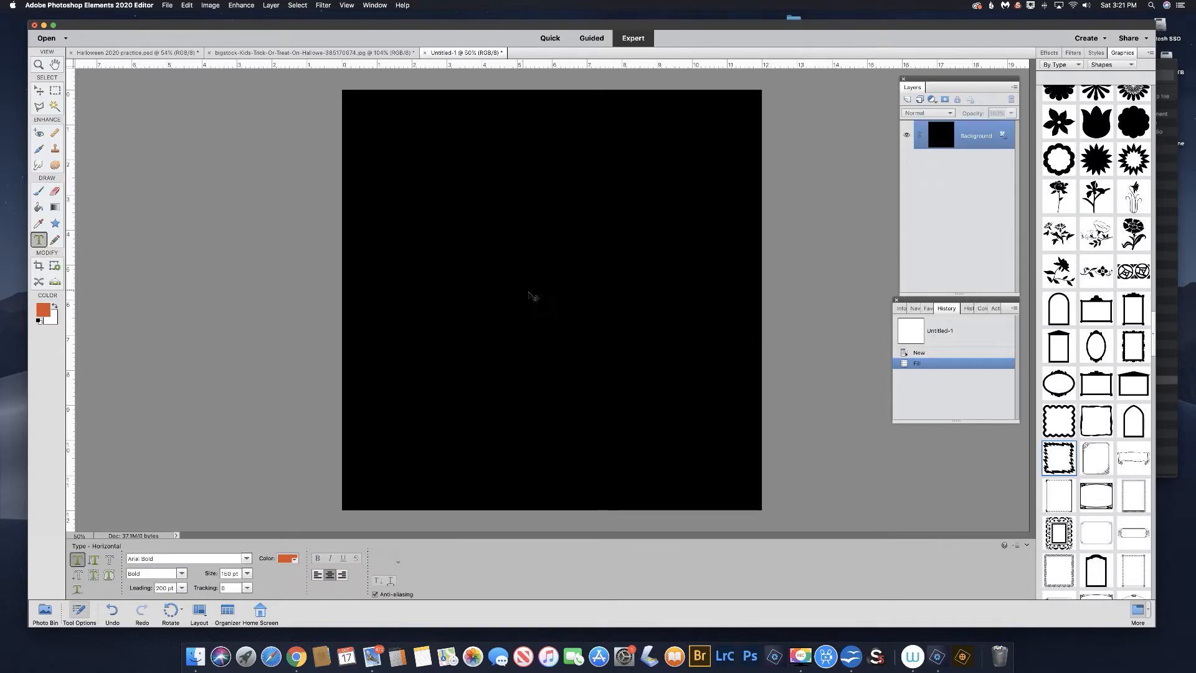
click(533, 296)
text(Halloween)
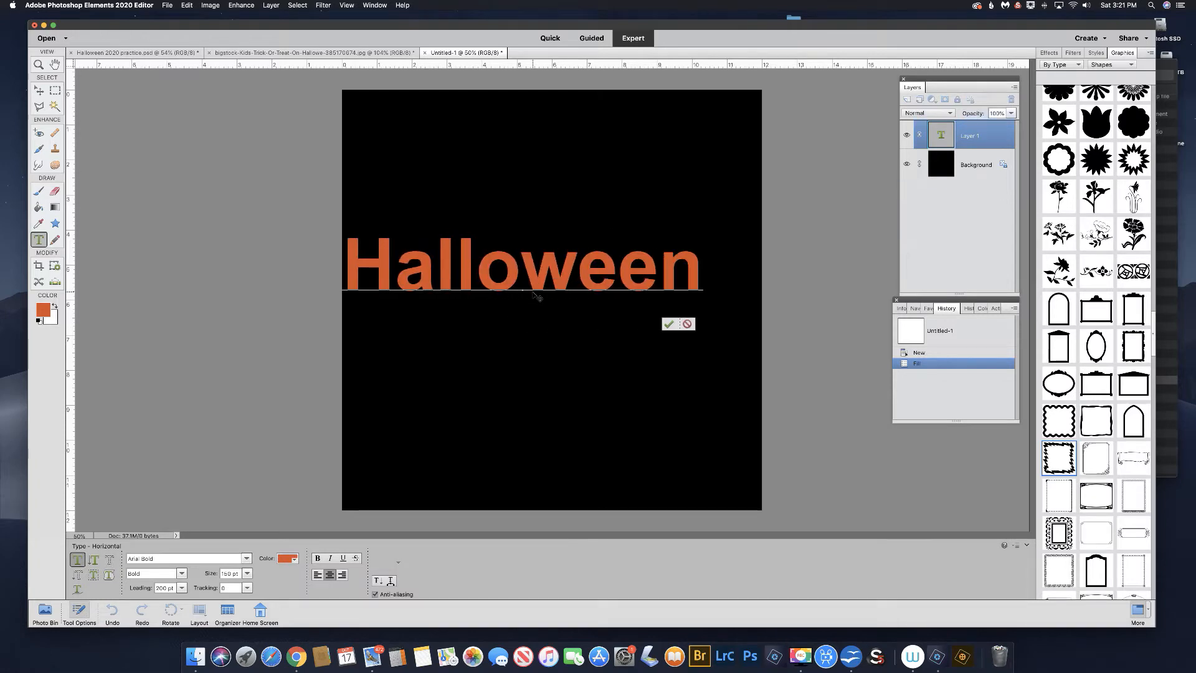
click(668, 323)
key(v)
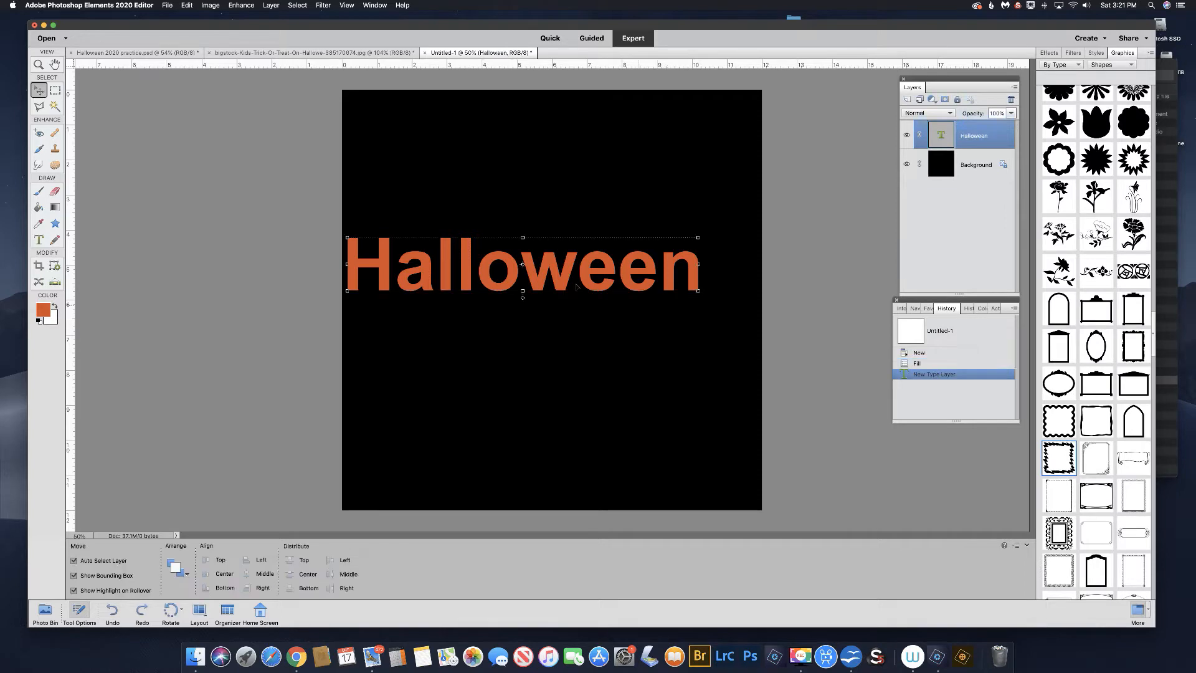
drag(510, 276, 532, 284)
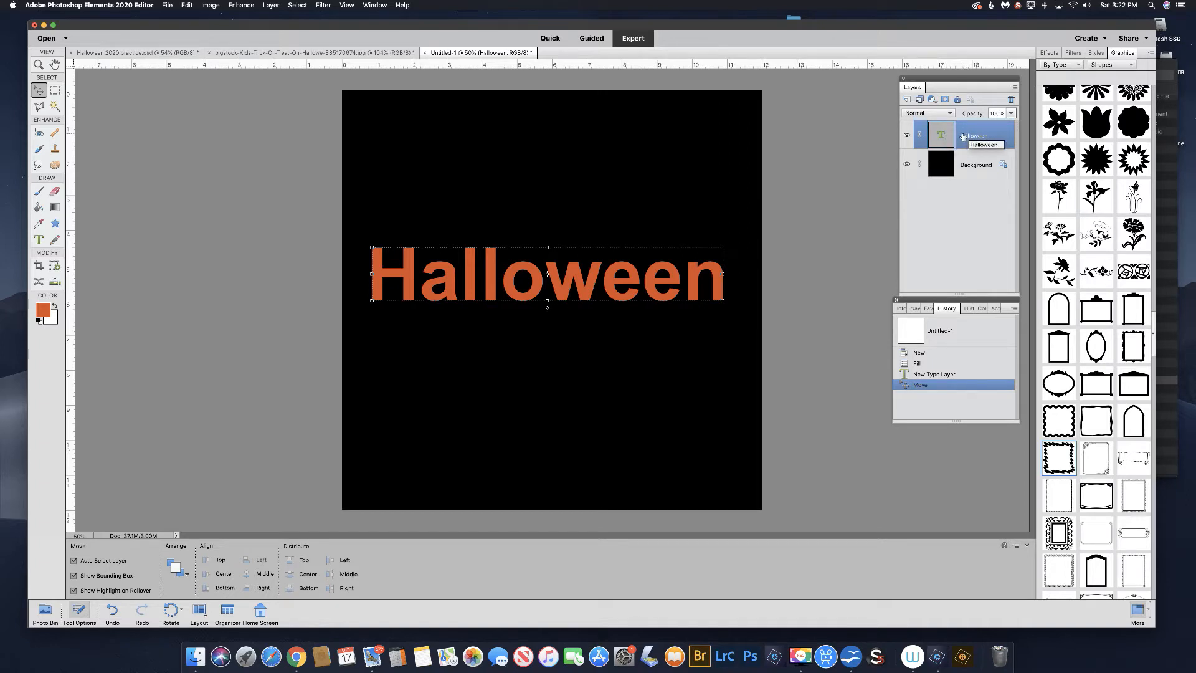
Duplicate the Halloween text layer and start the ZigZag distort filter on the copy, simplifying its type
key(super)
key(super+j)
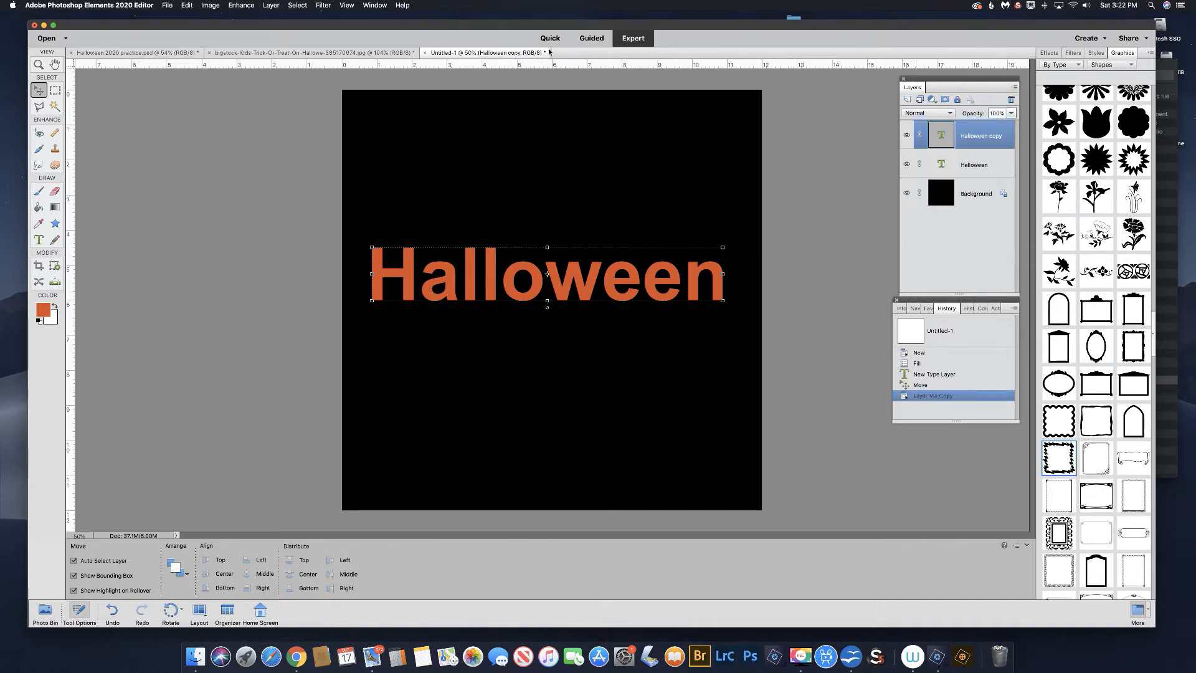
click(319, 6)
mouse_move(386, 91)
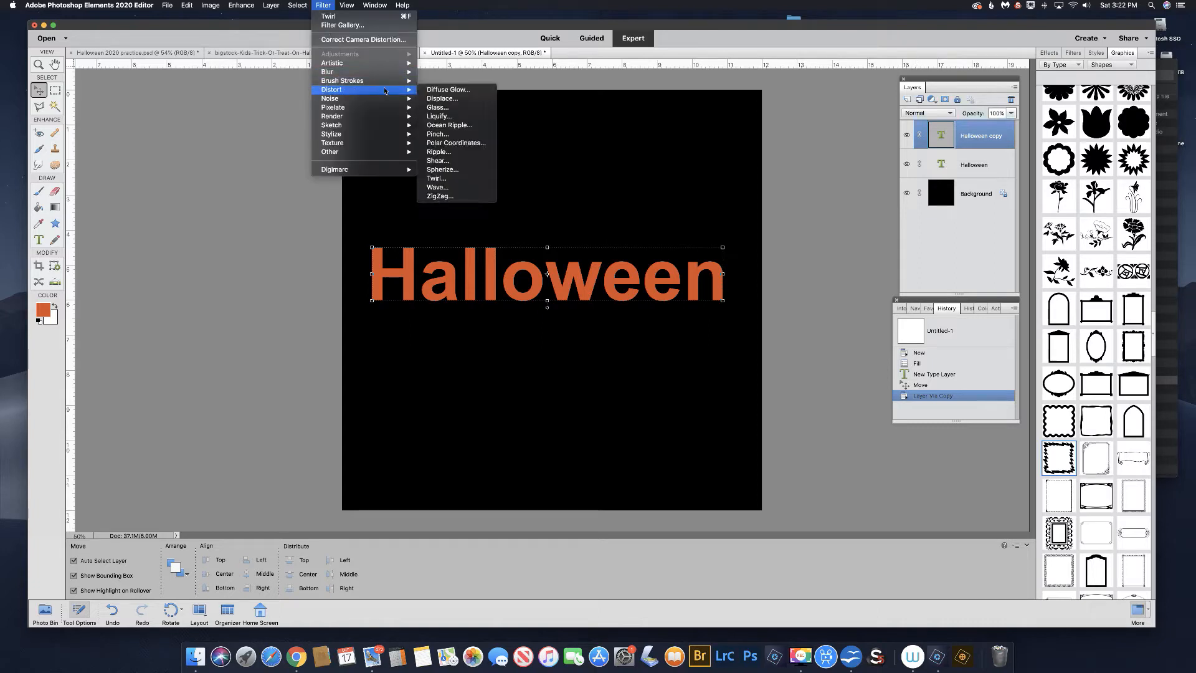
click(445, 198)
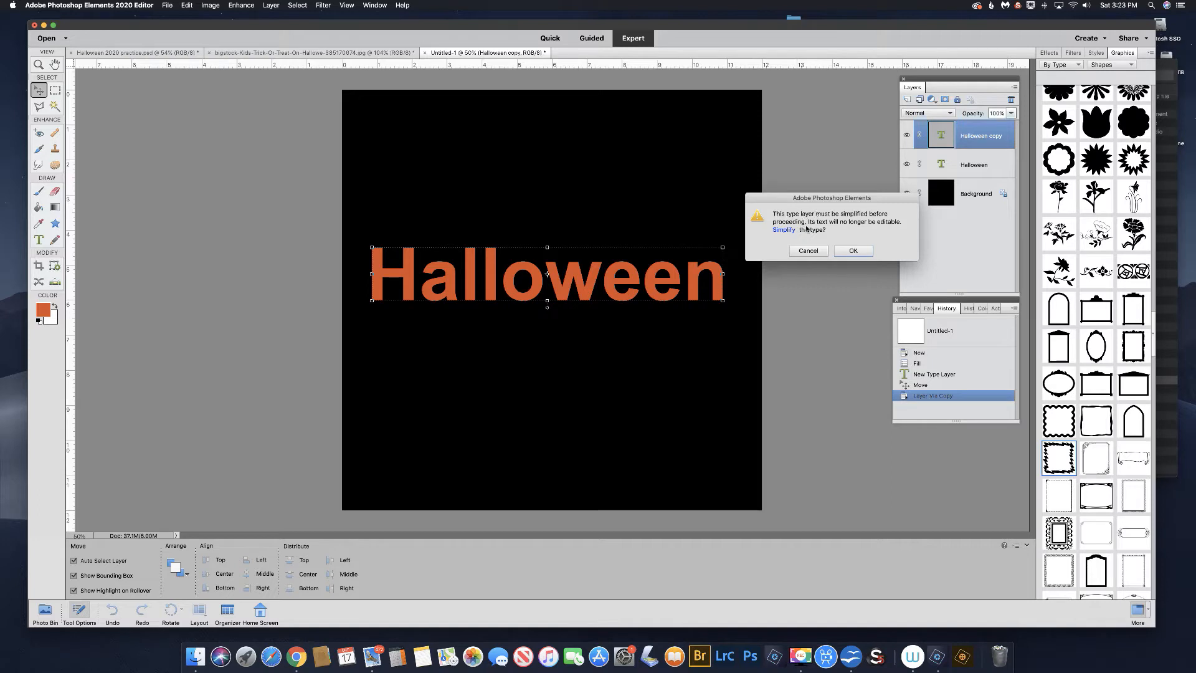
click(853, 249)
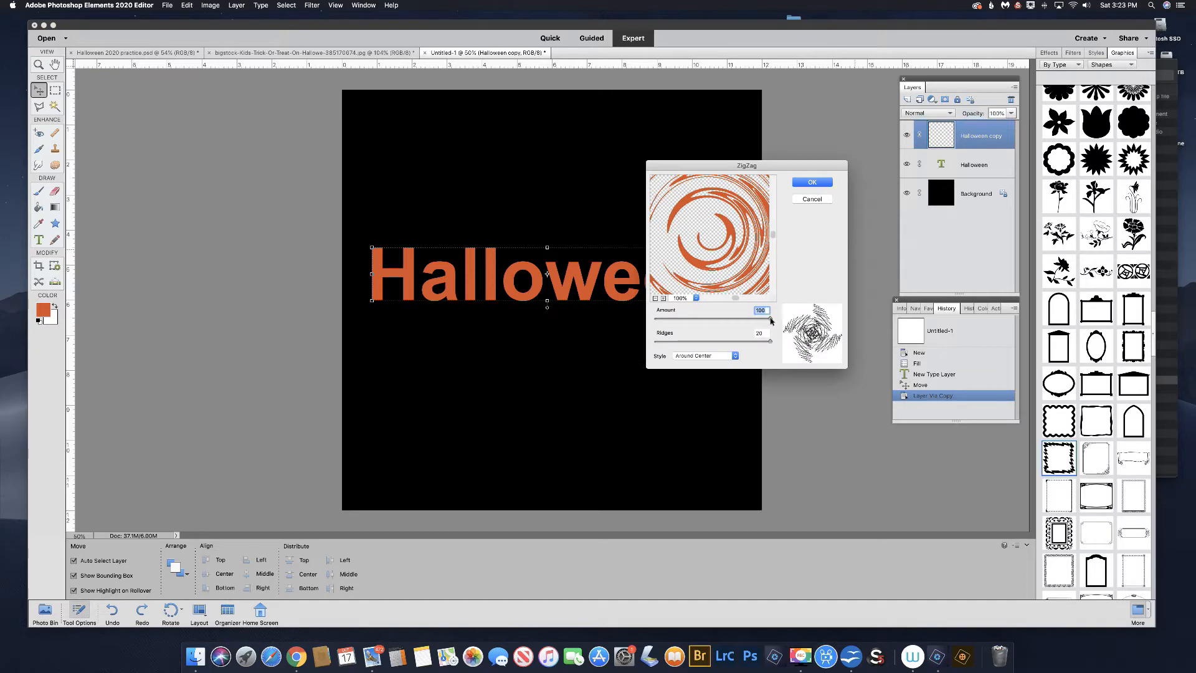
Apply ZigZag to the Halloween copy with amount 100, ridges 20 and the Around Center style
drag(770, 319, 786, 344)
click(711, 356)
click(717, 366)
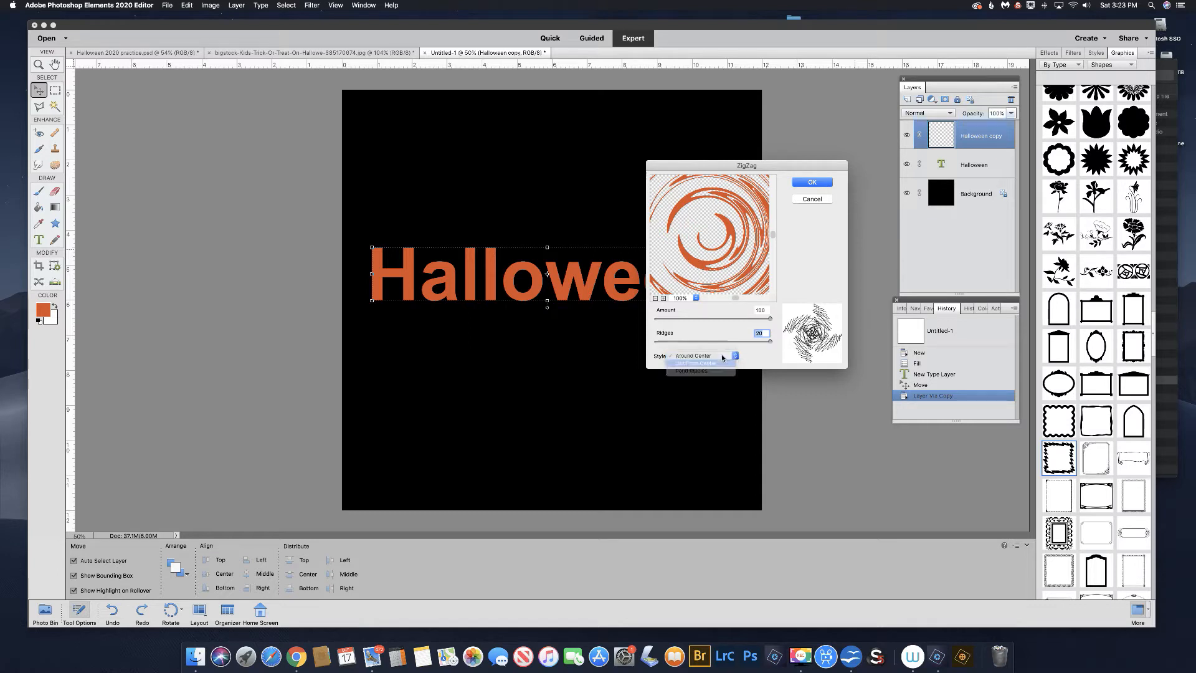
click(710, 357)
click(710, 365)
click(732, 356)
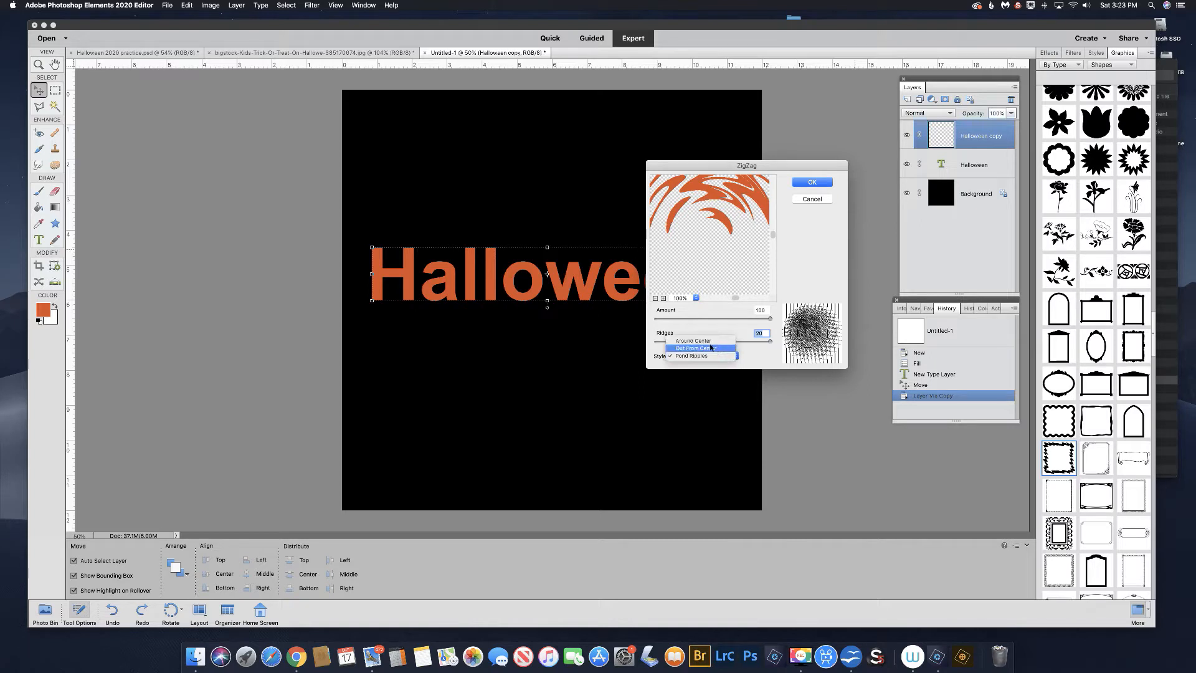
click(708, 344)
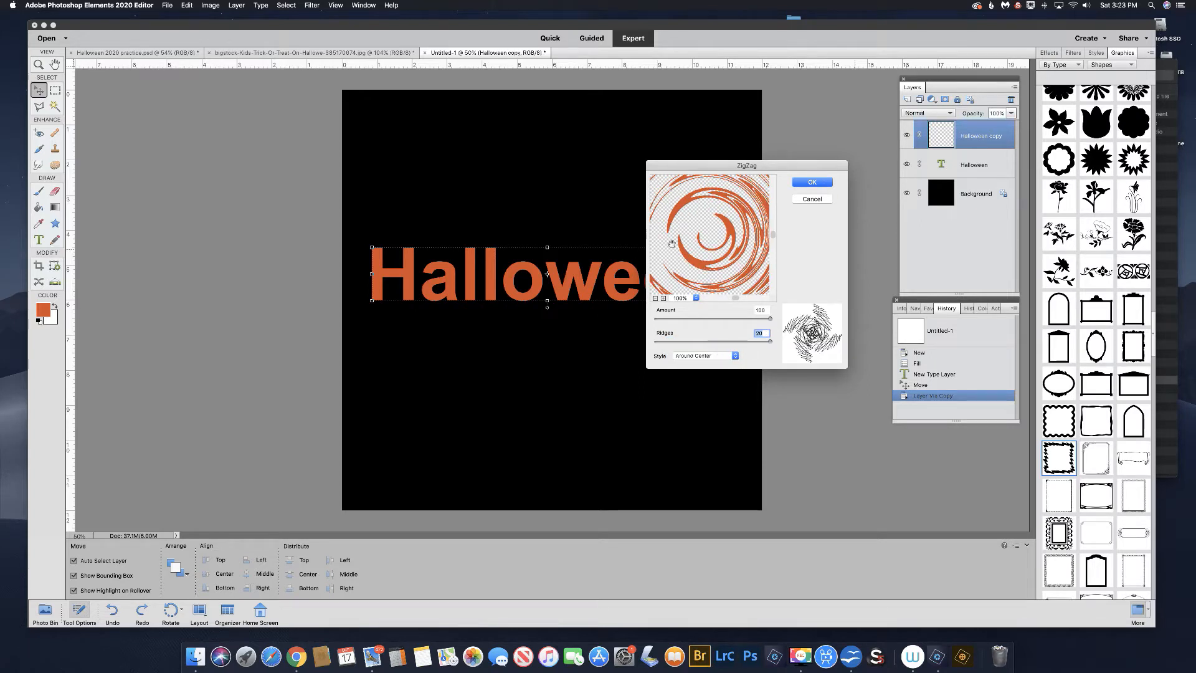
click(813, 182)
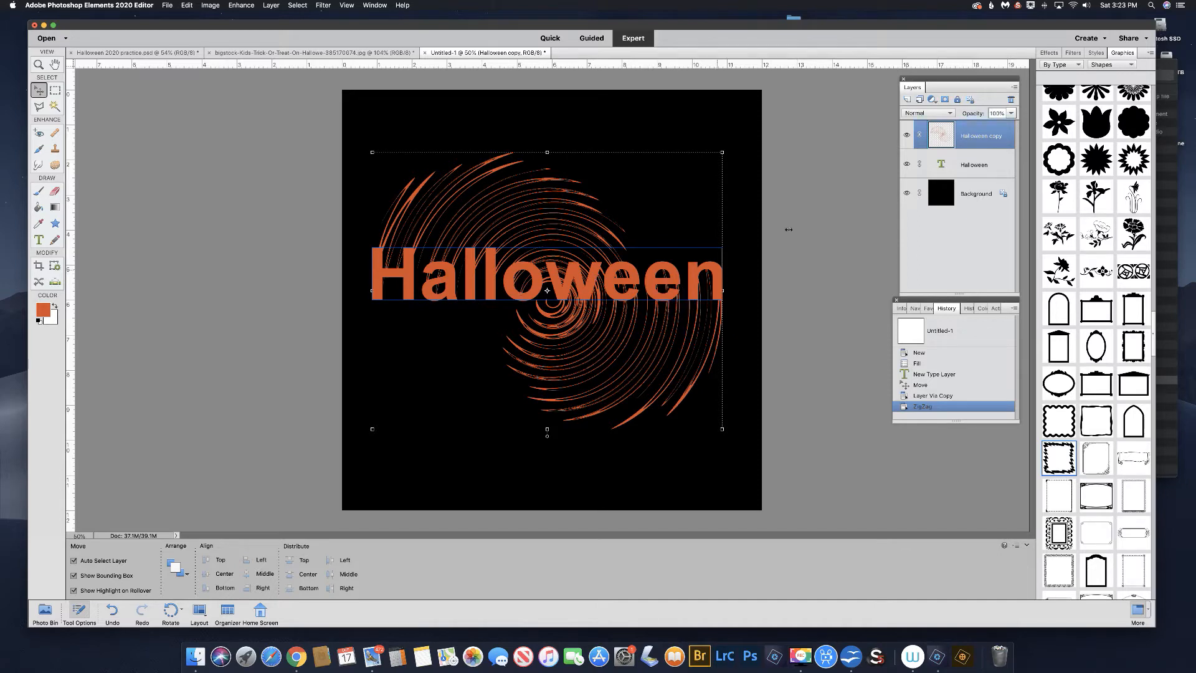
Hide the original Halloween text layer and apply the Twirl filter at 999° to the distorted copy
click(907, 165)
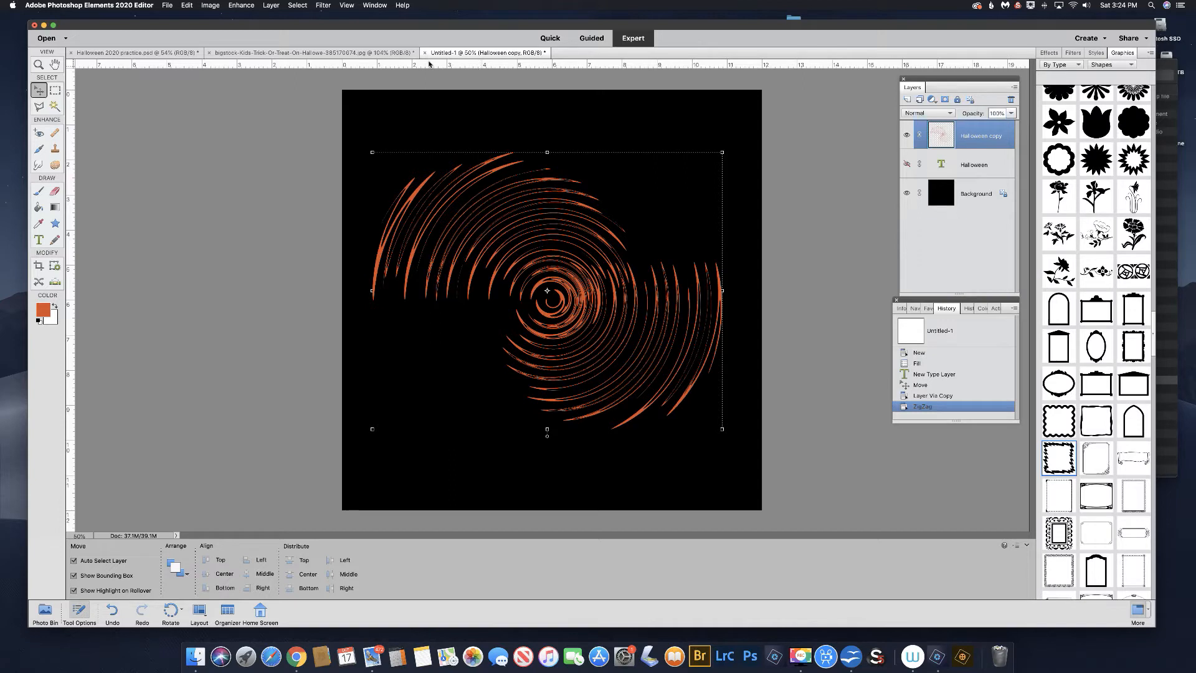
click(322, 6)
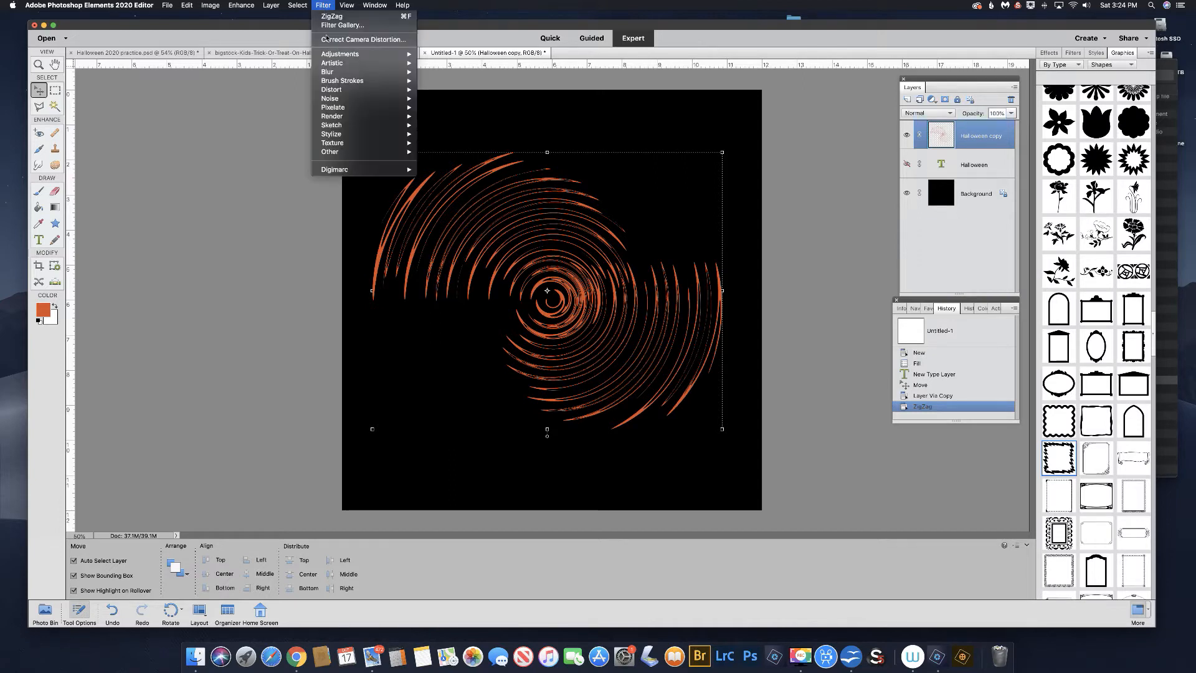
mouse_move(340, 92)
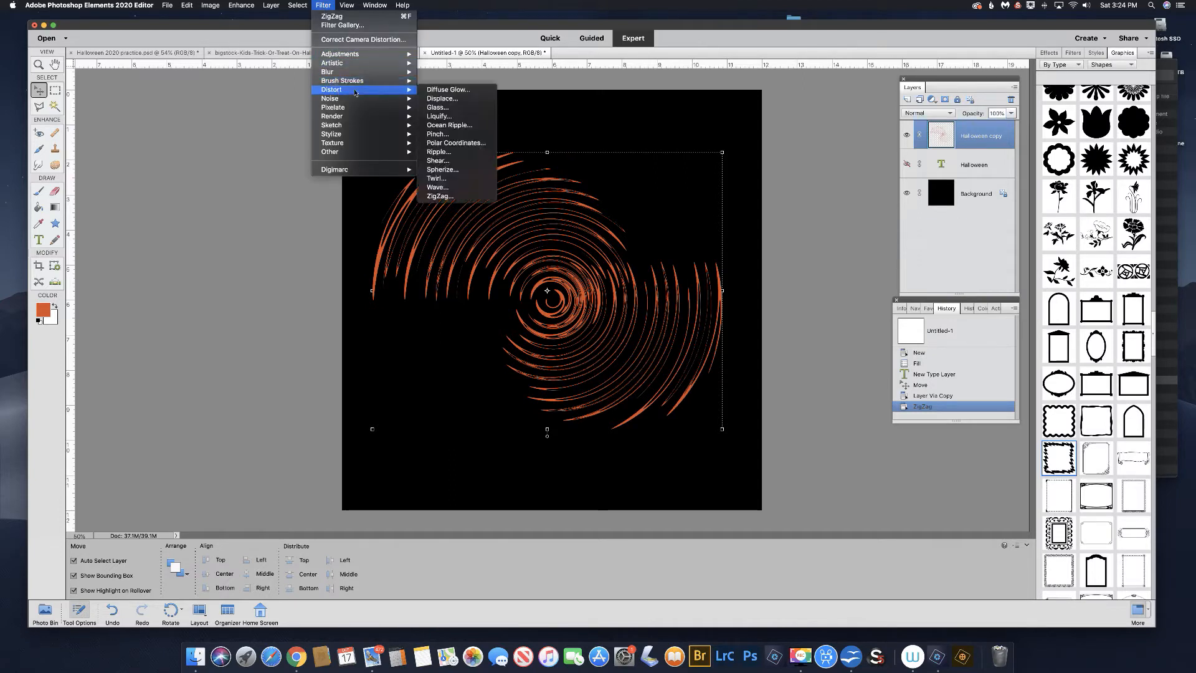
click(443, 178)
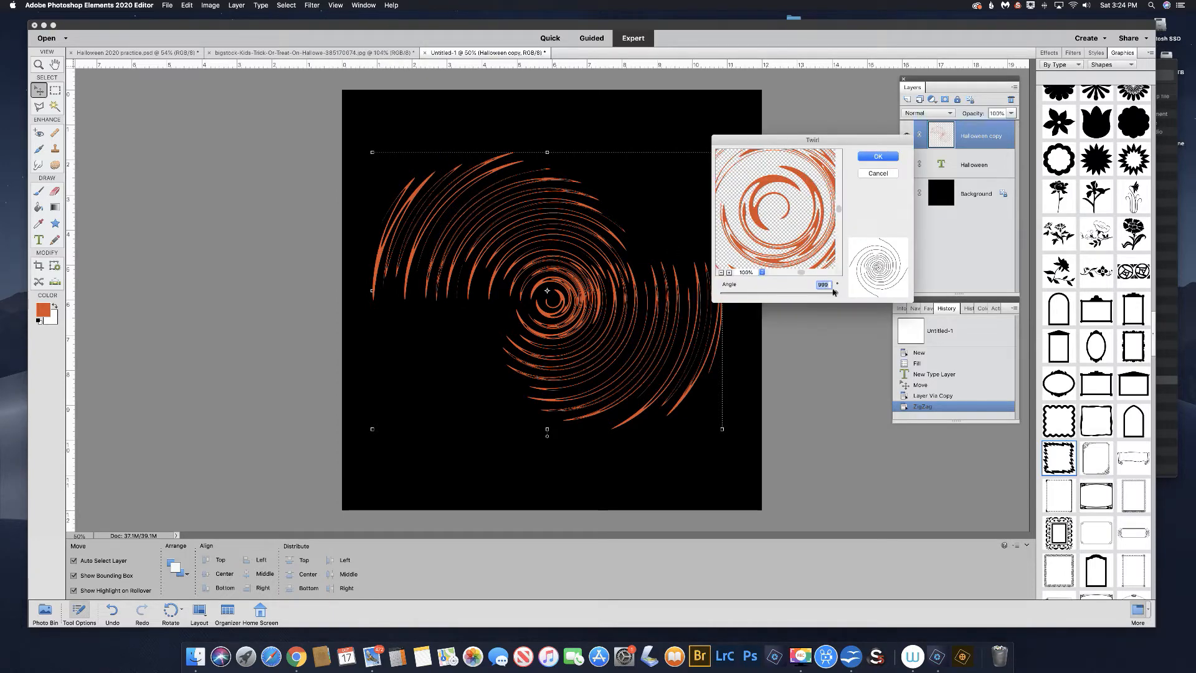
mouse_move(836, 292)
mouse_down()
mouse_move(803, 293)
mouse_move(839, 292)
mouse_up()
click(879, 156)
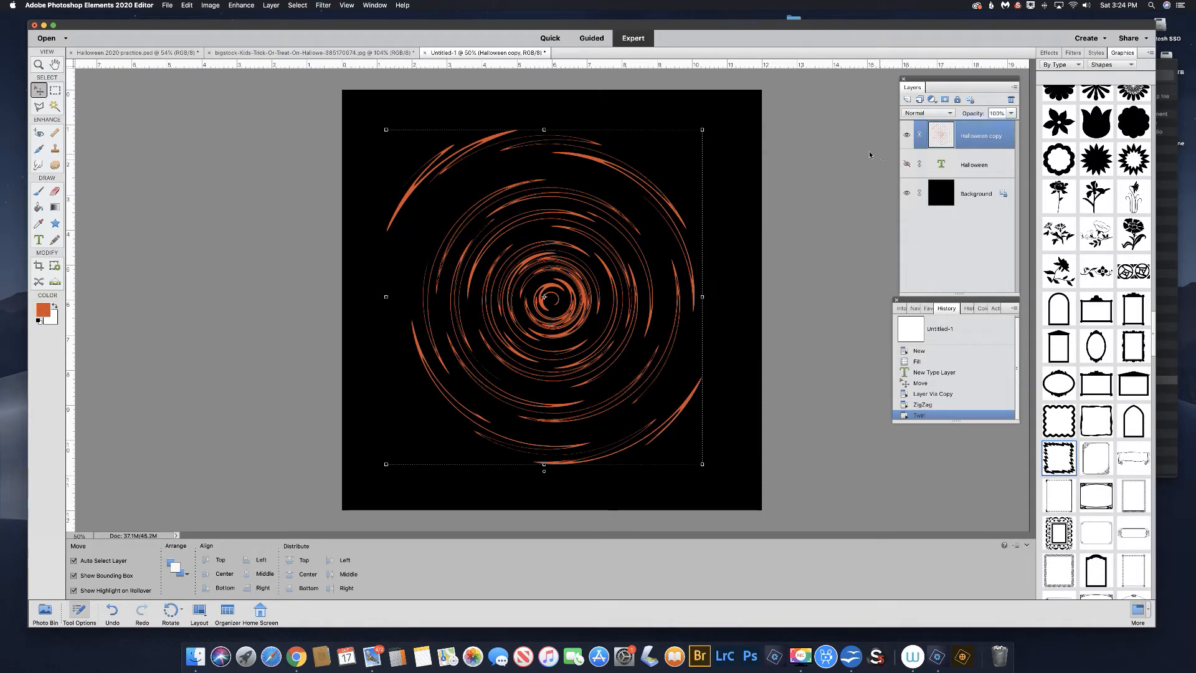
Apply the Twirl filter at 999° a second time to the swirl layer
click(323, 5)
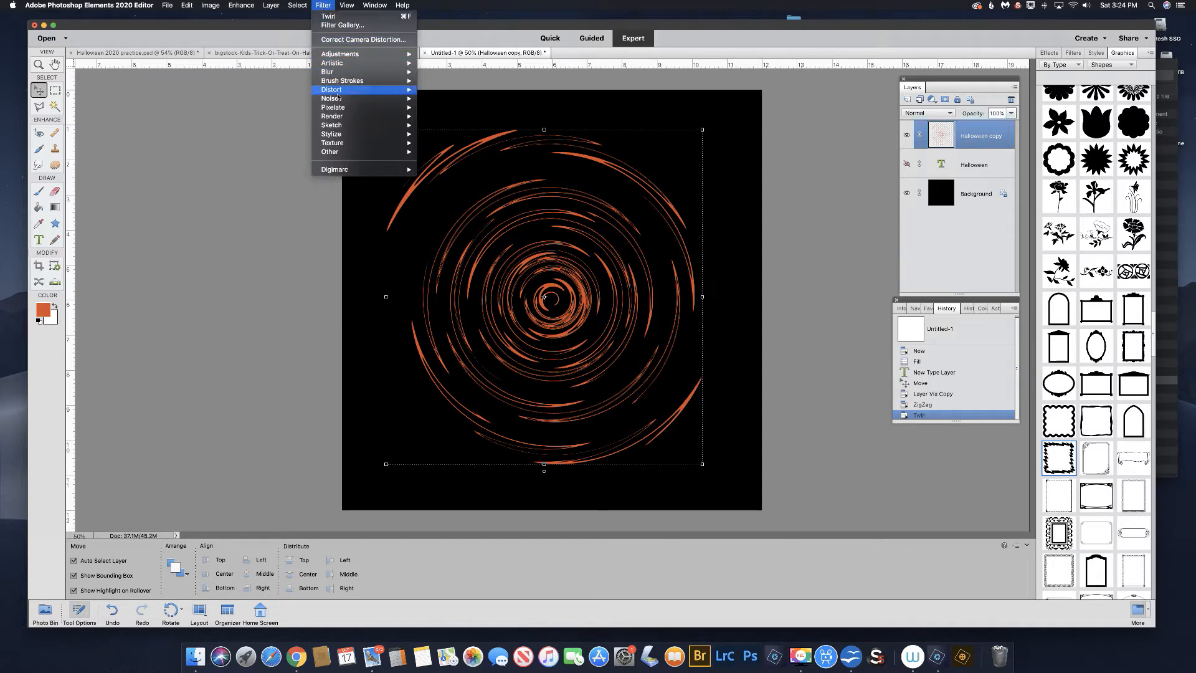
mouse_move(343, 92)
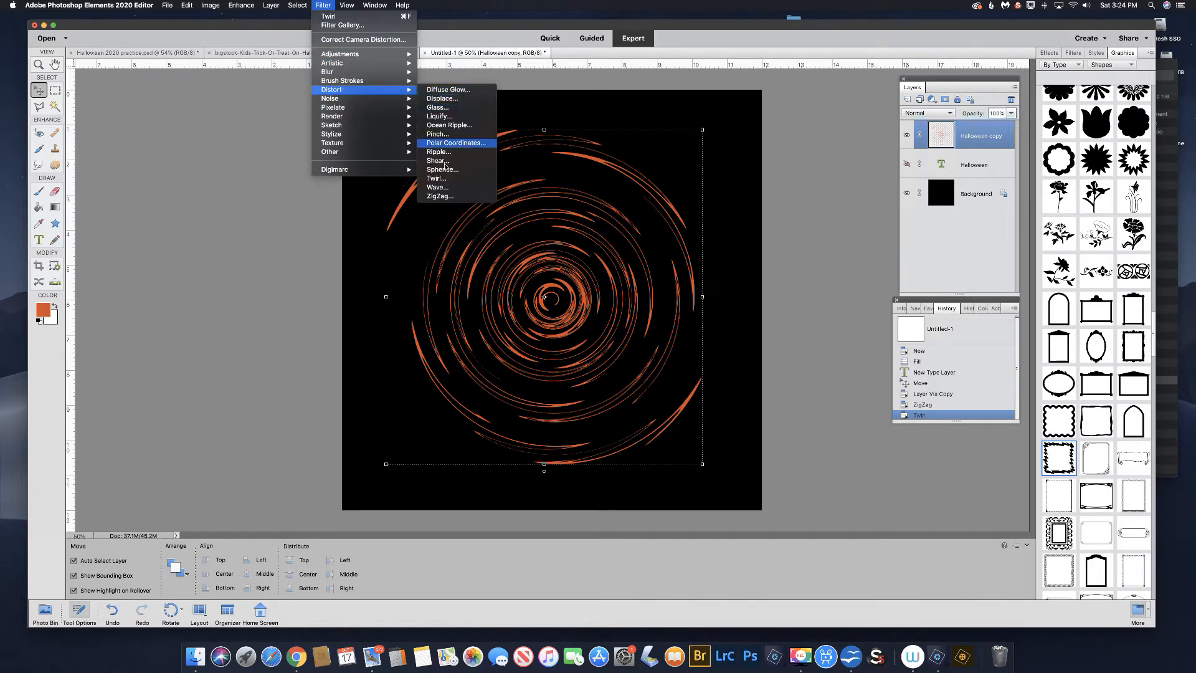
click(444, 180)
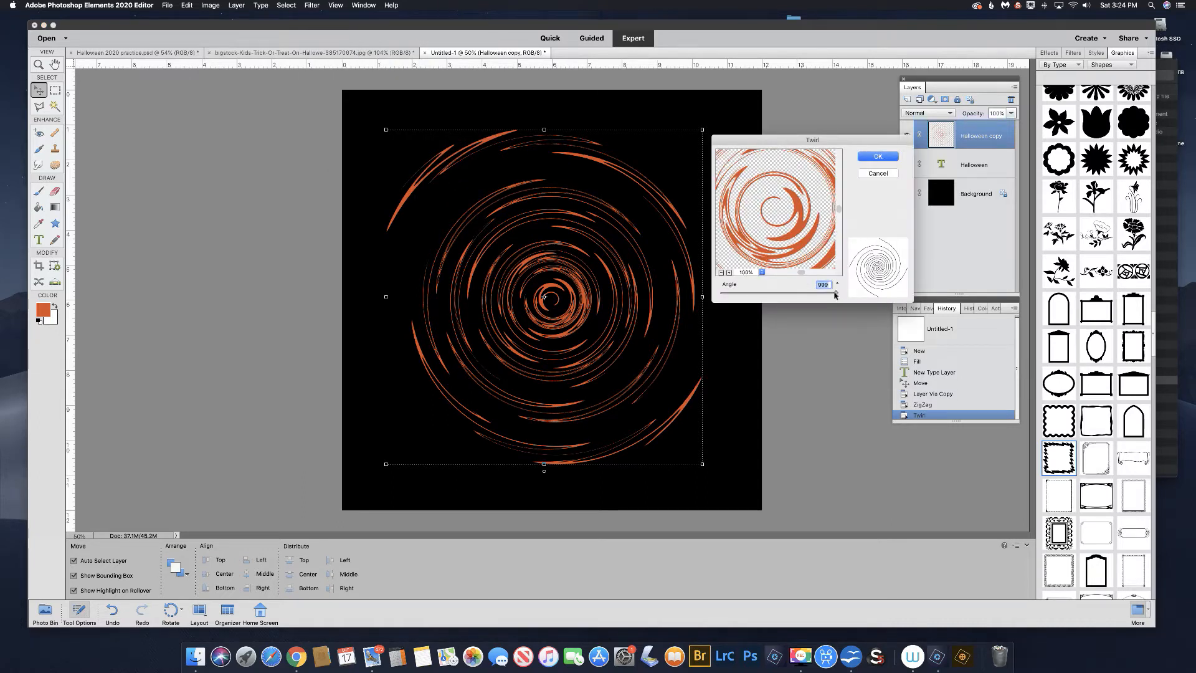
click(877, 156)
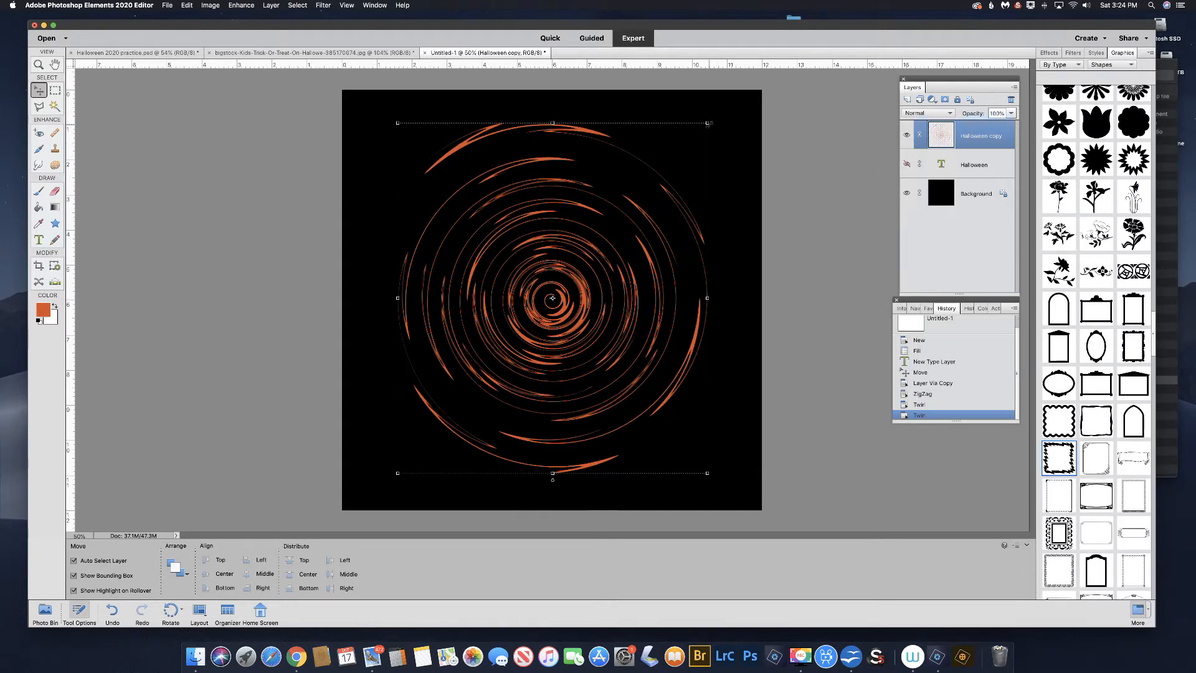
Enlarge the swirl beyond the canvas edges and place its centre slightly up and right of the canvas middle
drag(707, 123, 741, 89)
drag(398, 472, 357, 518)
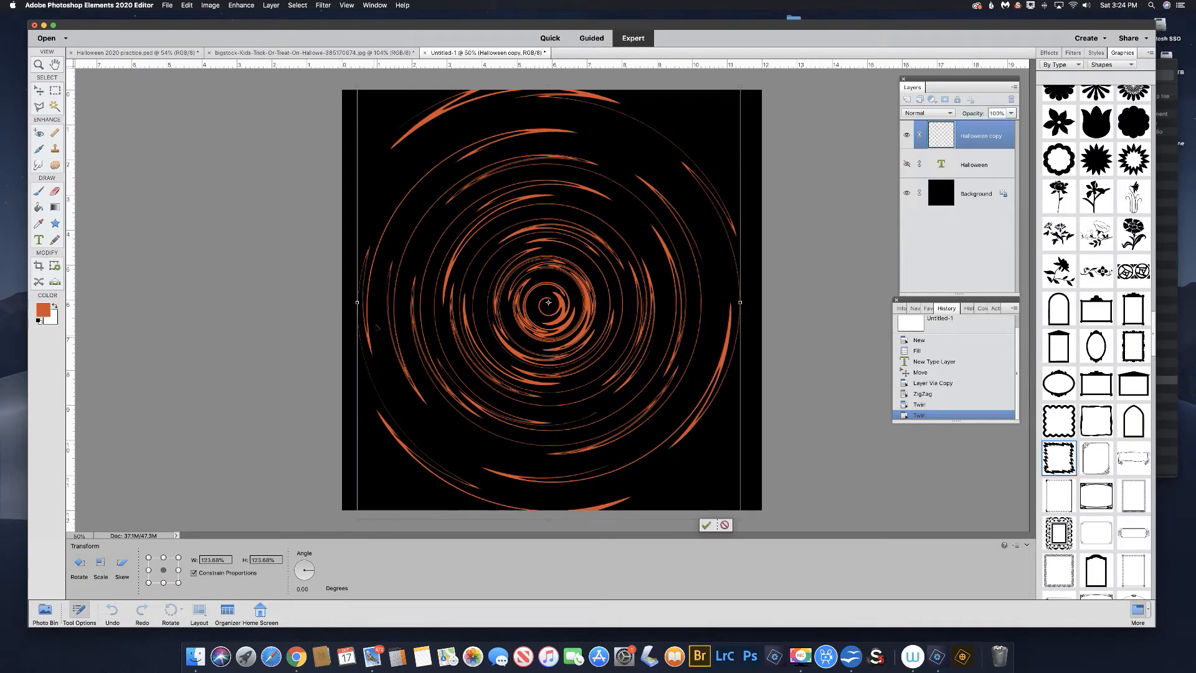
drag(518, 283, 548, 269)
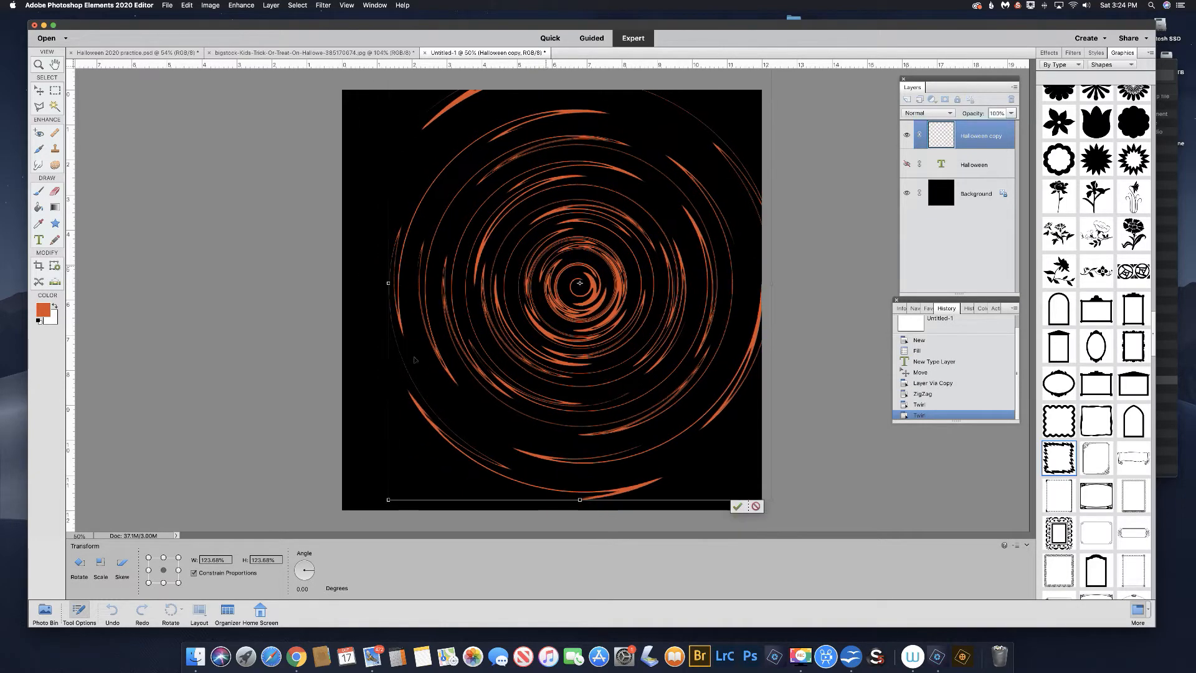
drag(388, 500, 324, 507)
drag(519, 310, 528, 272)
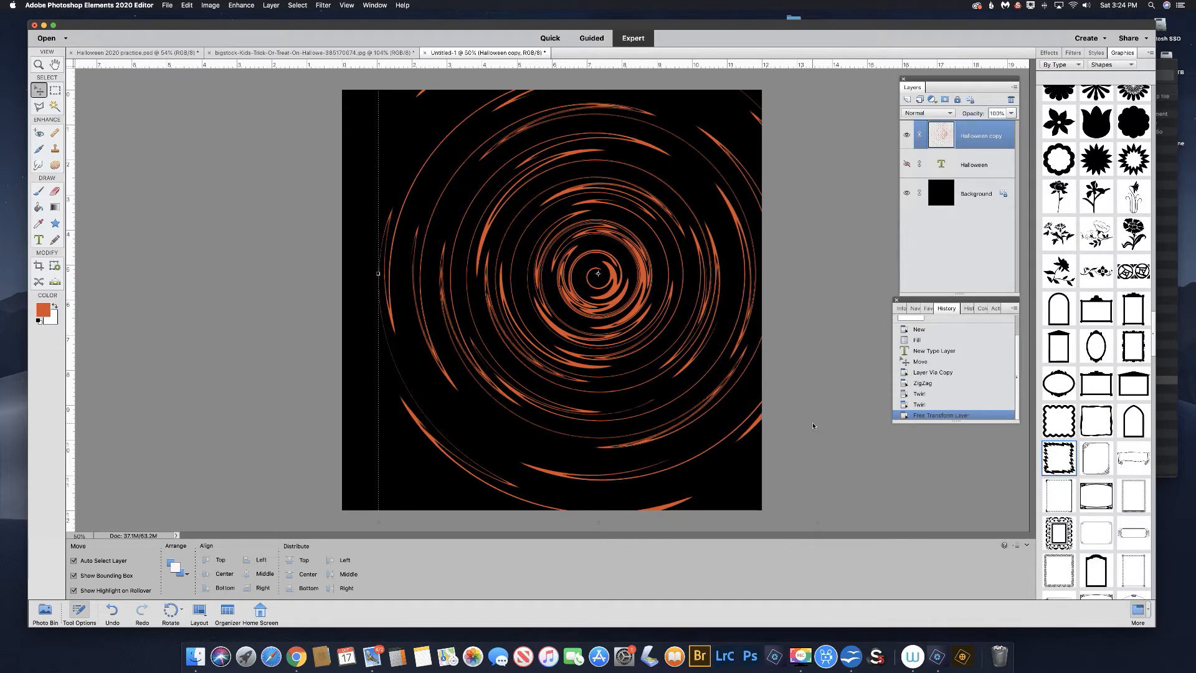
Duplicate the original Halloween text layer after showing it, and hide the original again
click(907, 164)
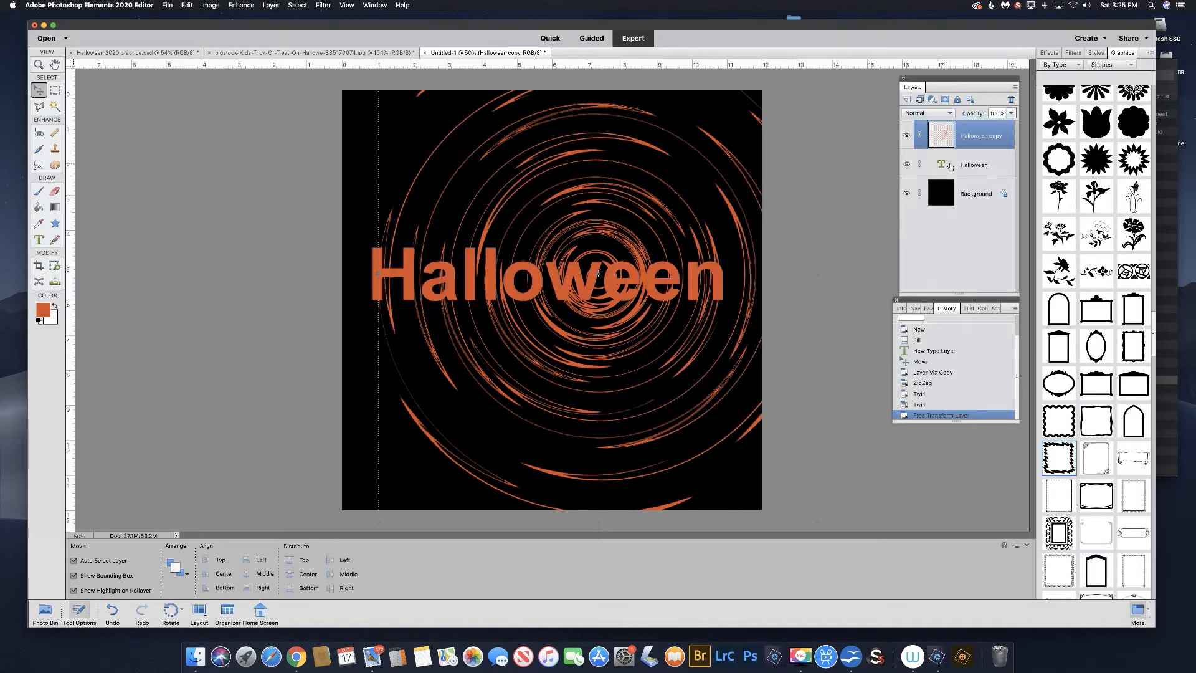
click(950, 167)
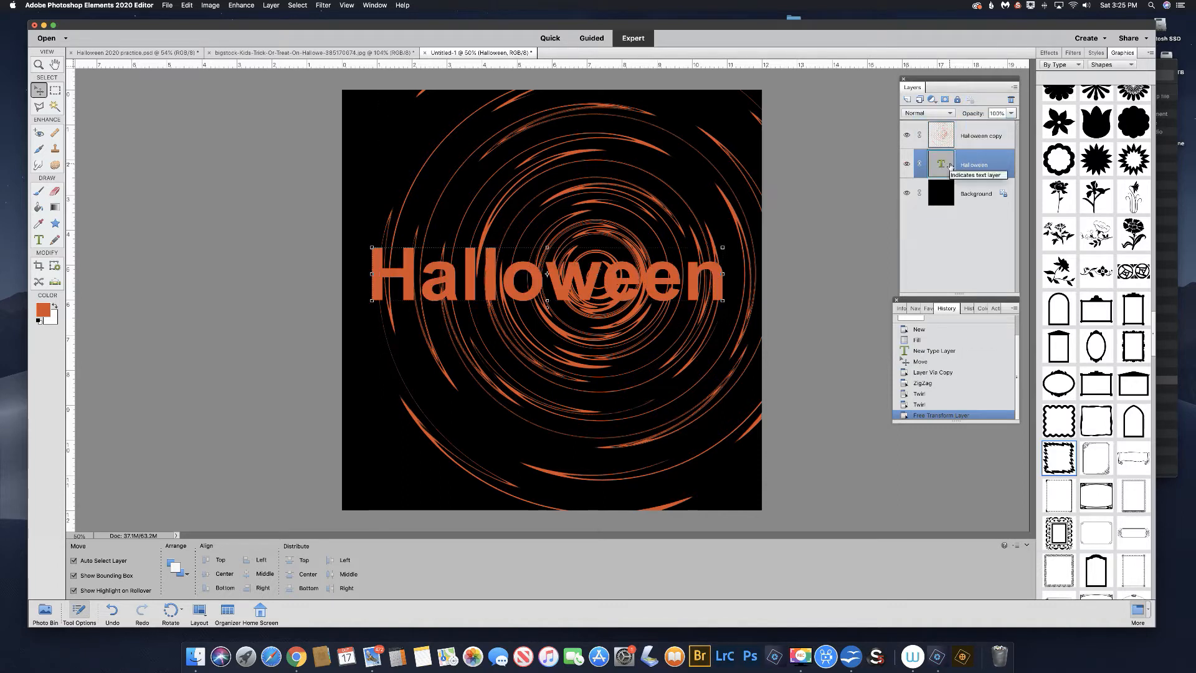
key(super+j)
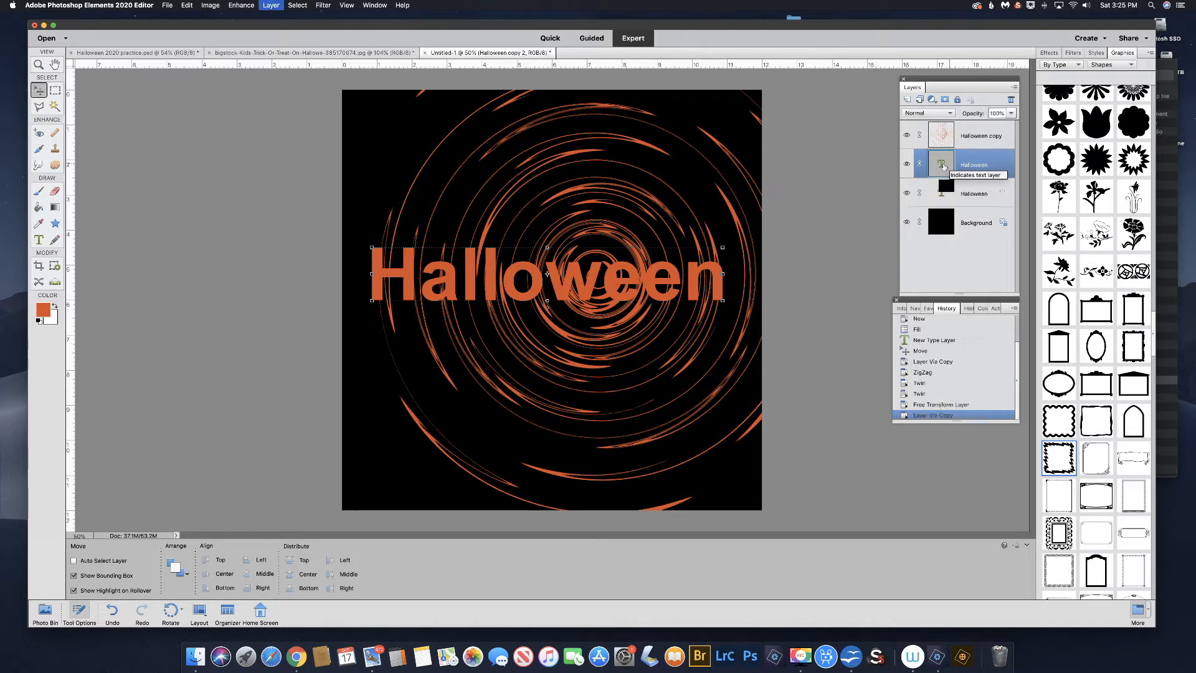
click(907, 193)
Place the new Halloween text copy above the swirl layer and move its text to the upper part of the canvas
key(super+z)
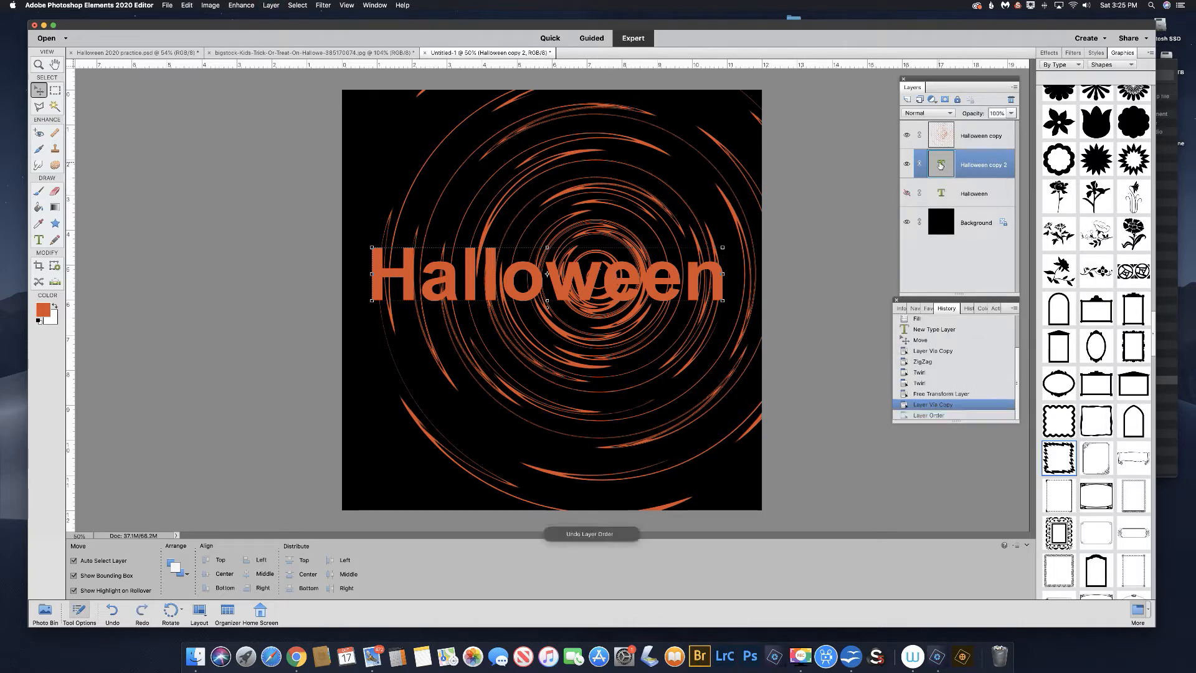
drag(941, 165, 947, 122)
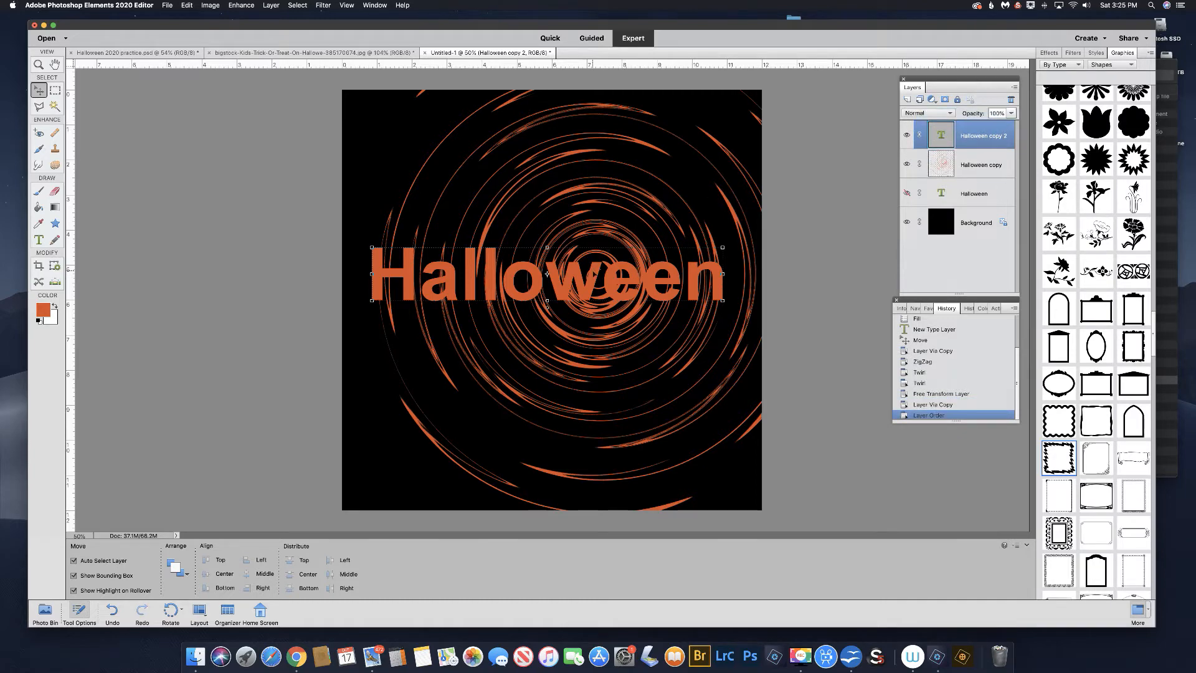
drag(592, 269, 594, 164)
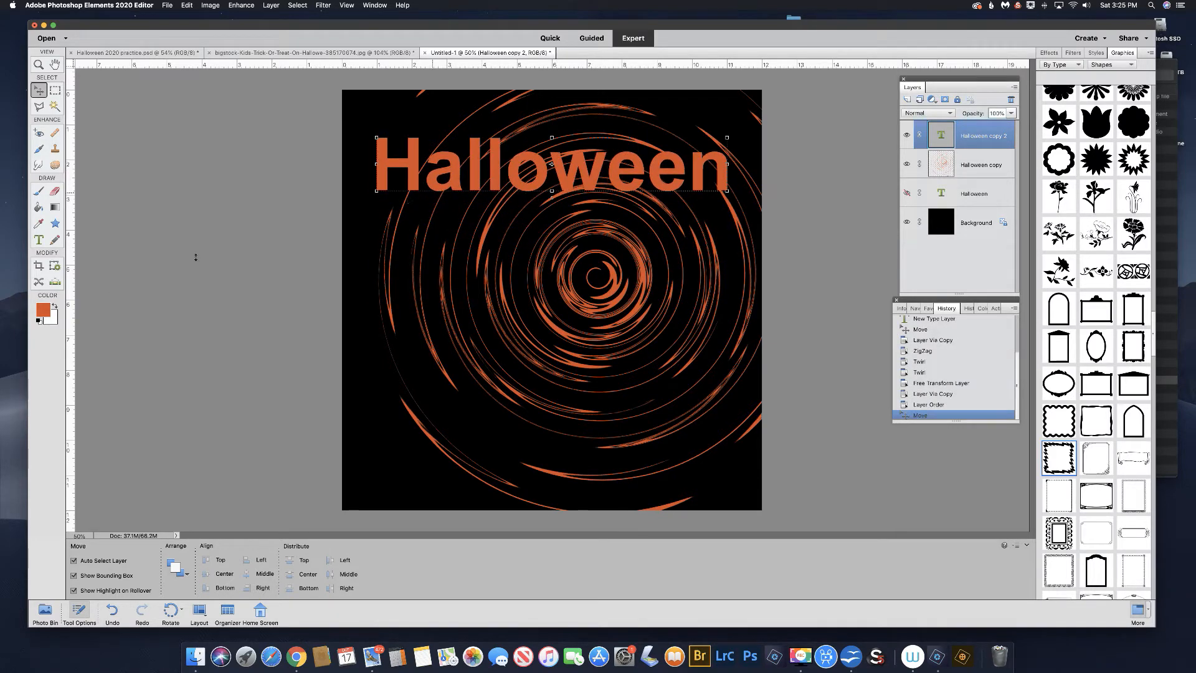
Warp the upper Halloween text with a gentle horizontal Arc and shift it slightly right near the canvas top
click(44, 241)
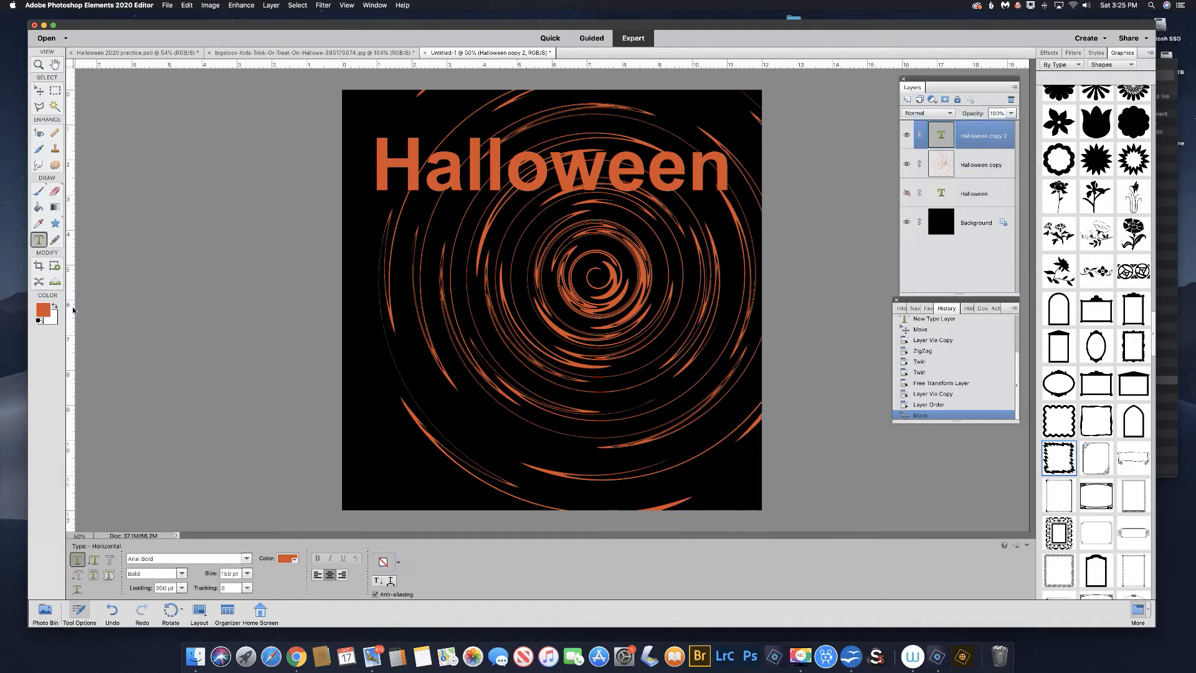
click(391, 581)
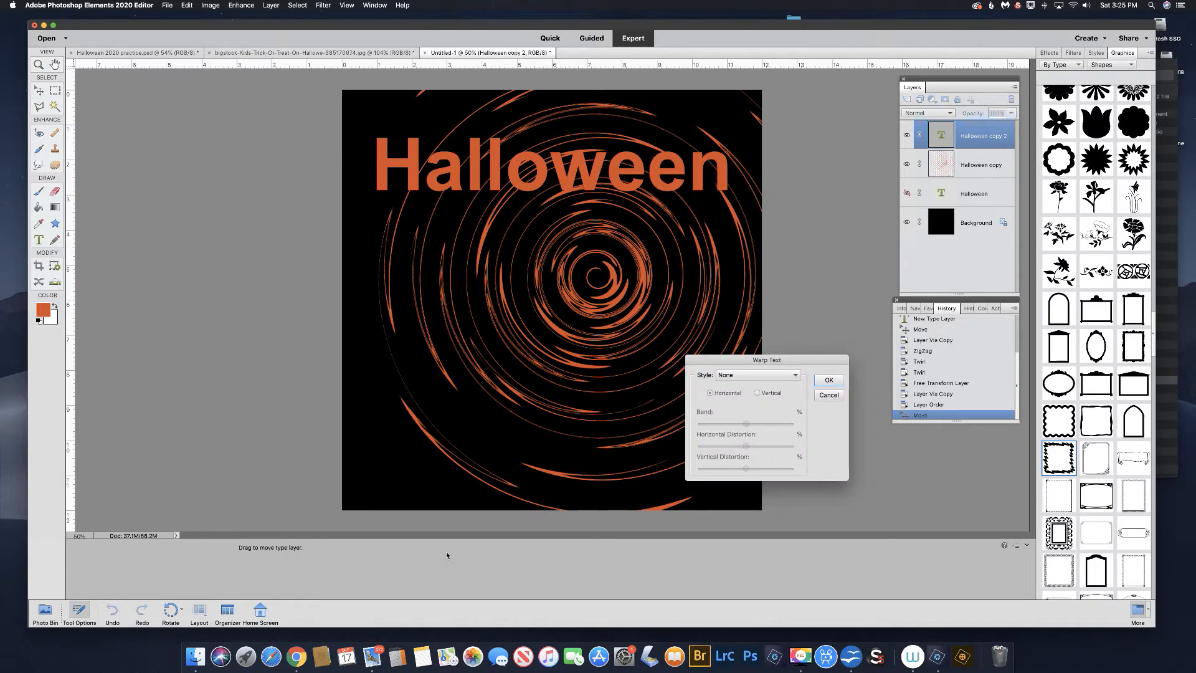
click(737, 377)
click(741, 392)
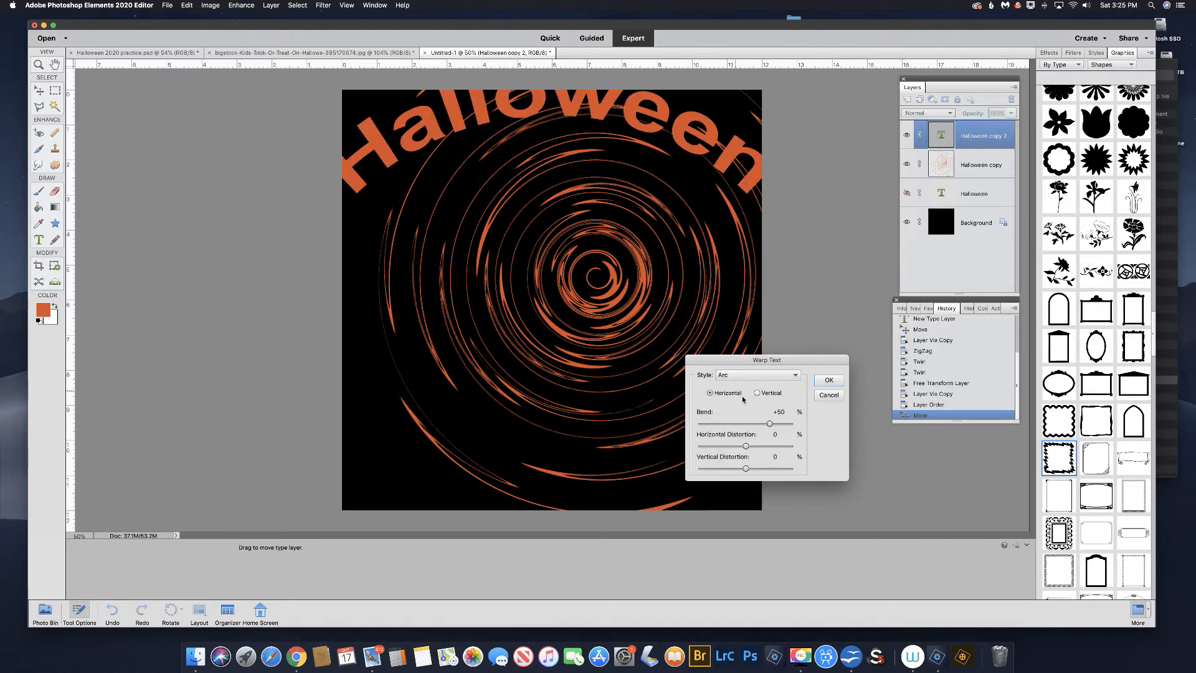
drag(769, 423, 756, 423)
click(829, 380)
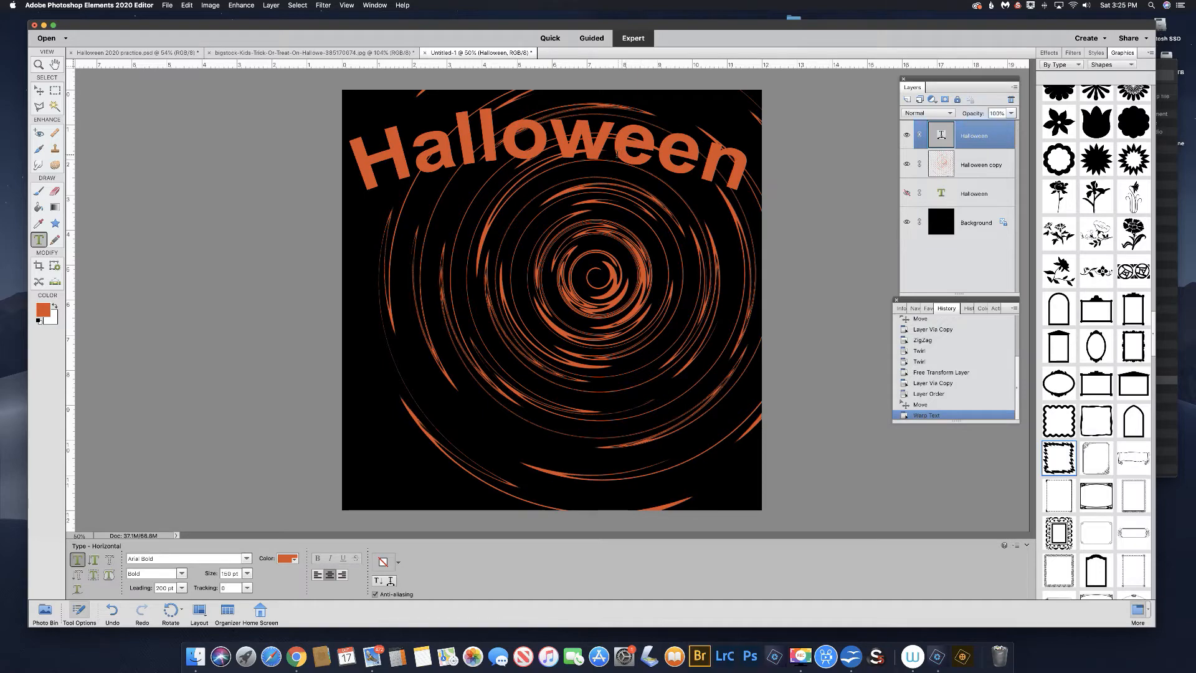
click(40, 91)
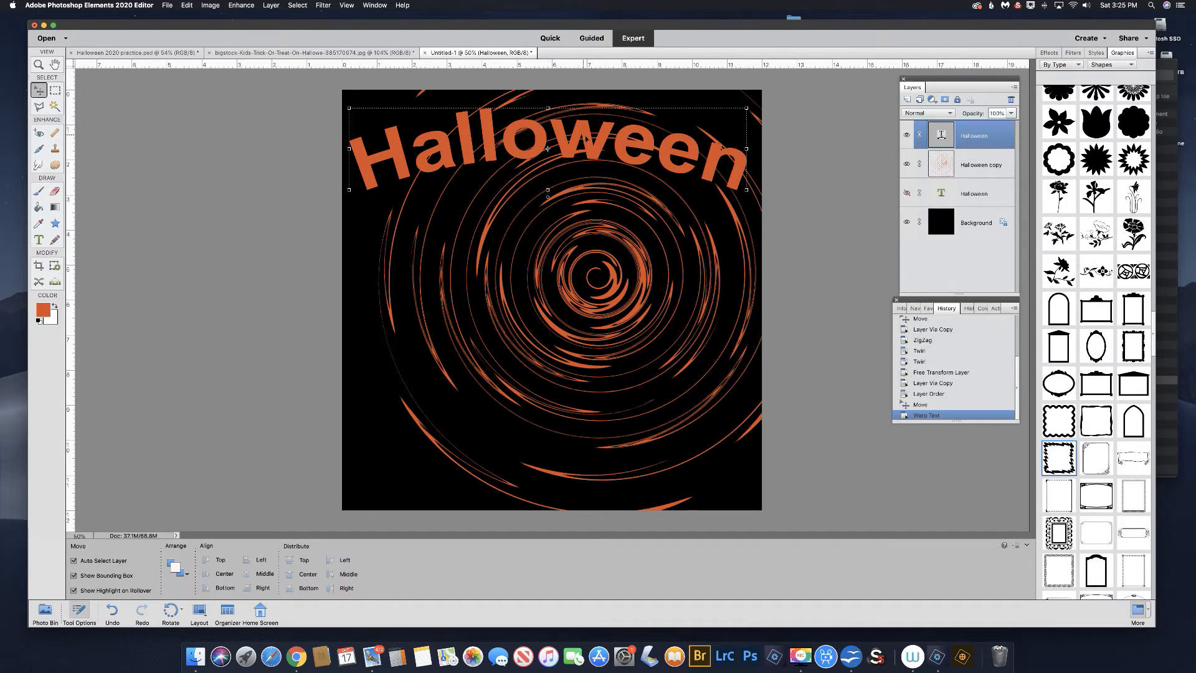
drag(586, 137, 590, 137)
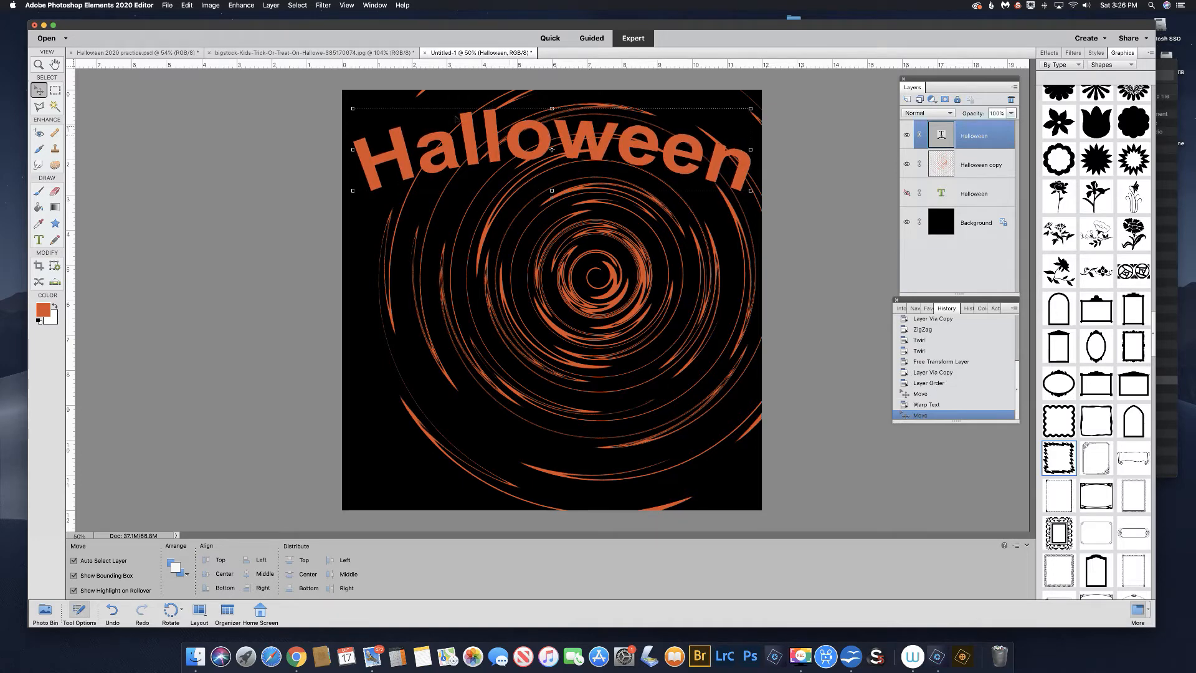
Add the text "2020" in the same orange Arial Bold and position it in the canvas's lower-left area
click(39, 239)
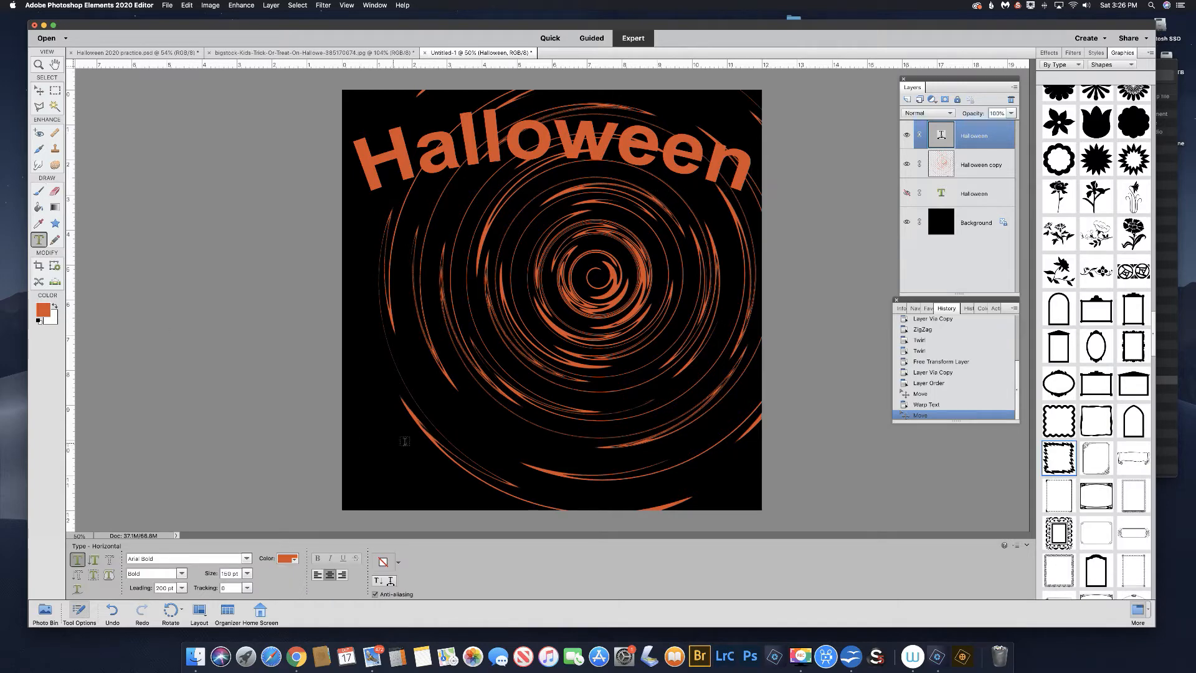
click(421, 441)
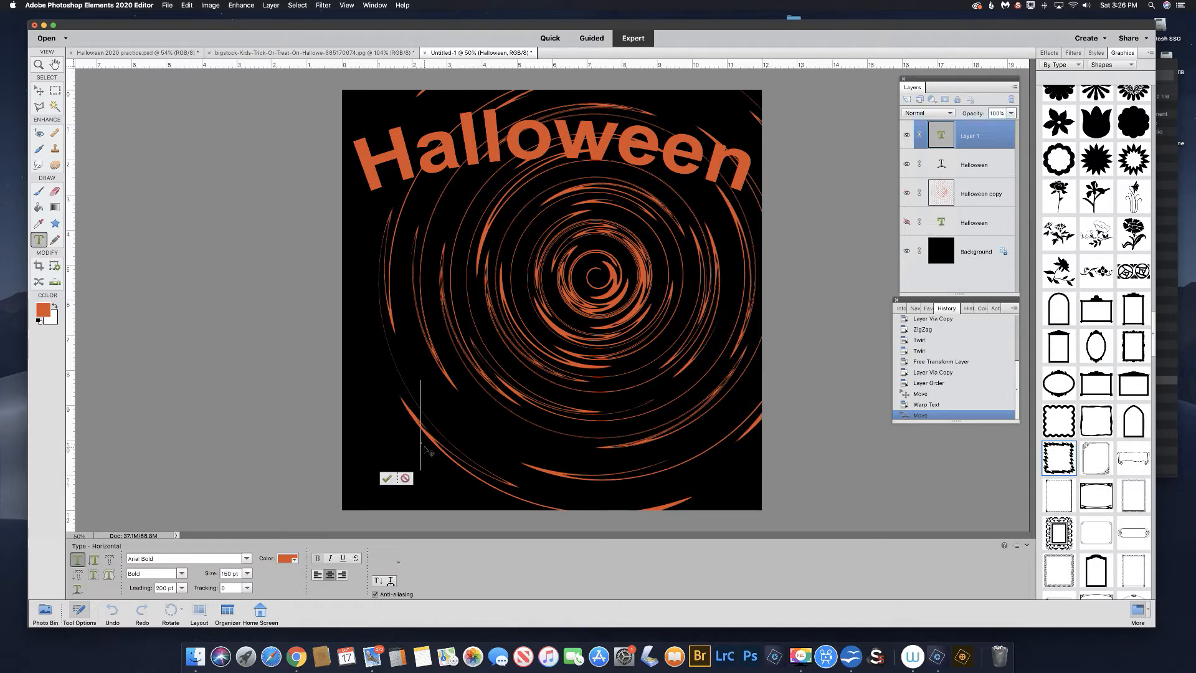
text(2020)
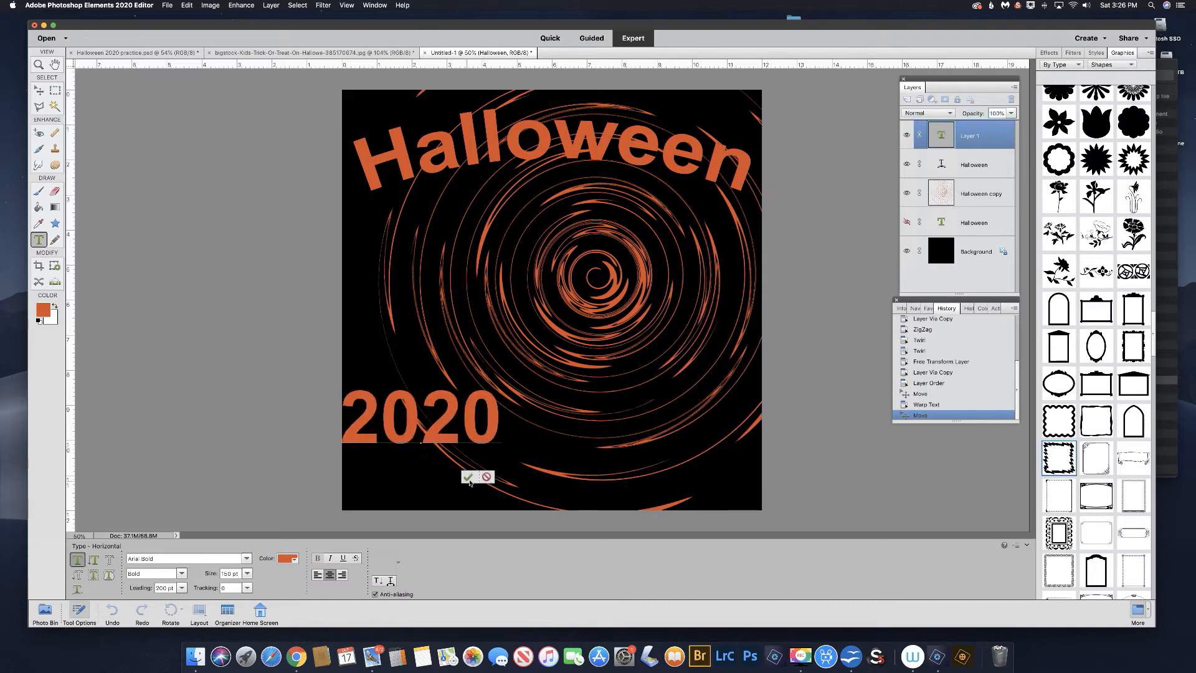
click(467, 477)
key(v)
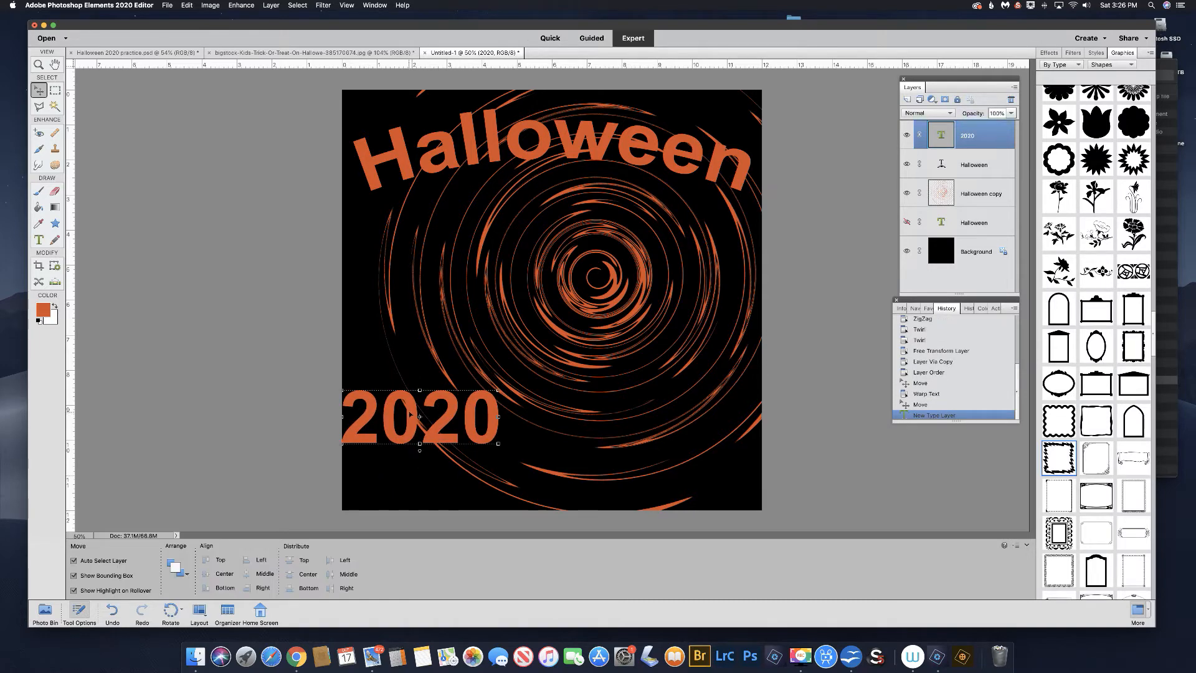
drag(420, 415, 447, 427)
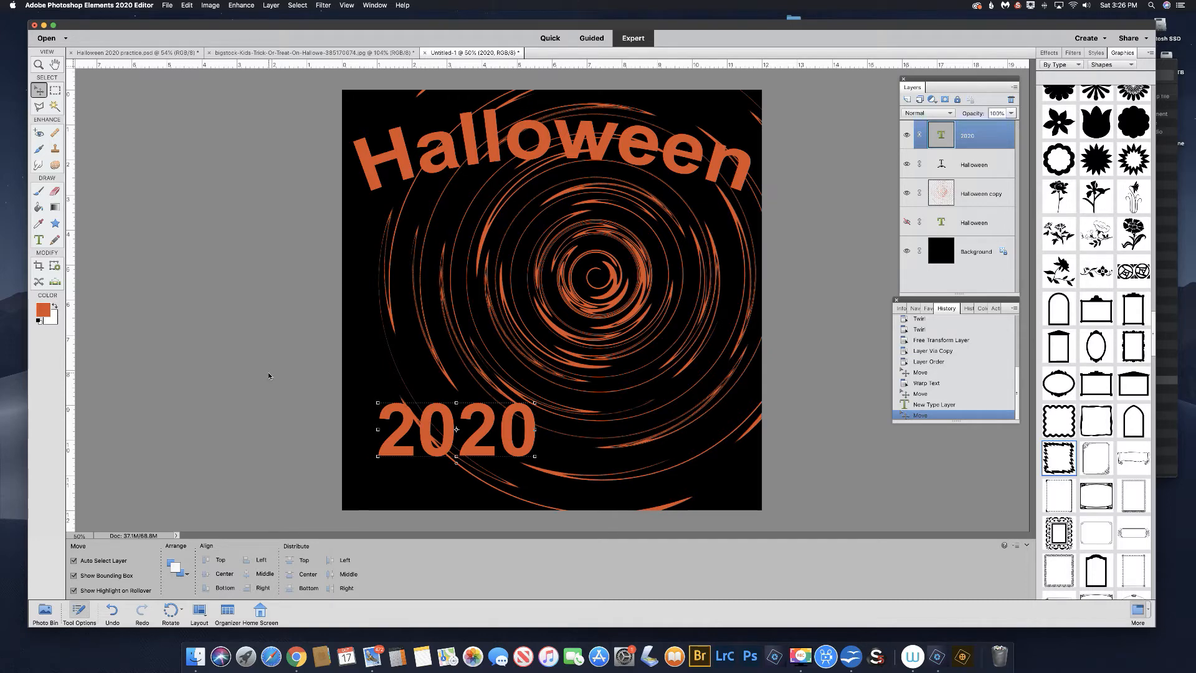
Place the open photo of two children with pumpkins into the Halloween page
click(44, 611)
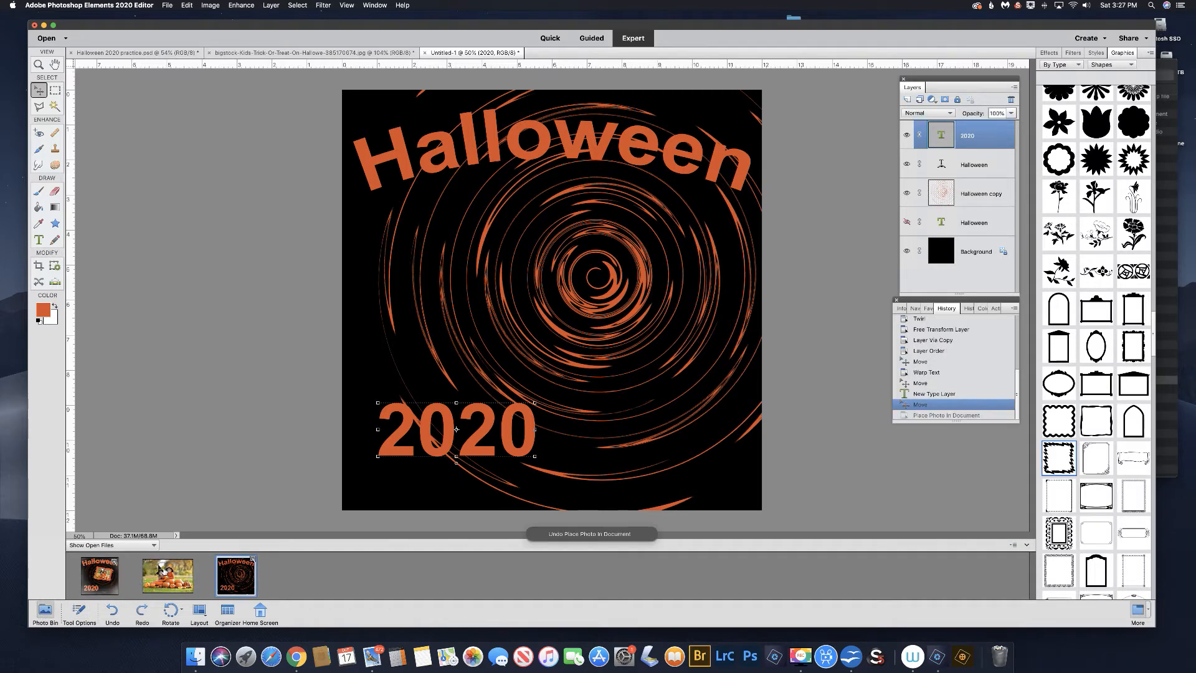
drag(168, 575, 547, 278)
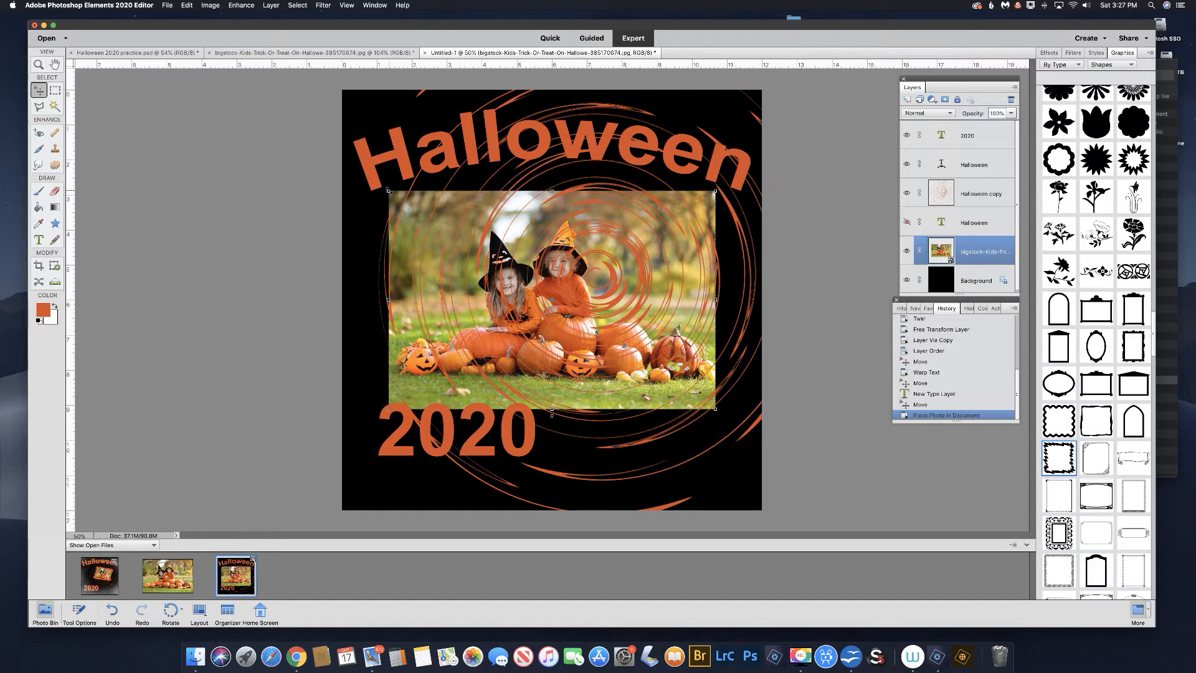
Scale the photo to about 72%, rotate it about 9.5° clockwise right of centre, and bring its layer to the top
drag(388, 408, 479, 349)
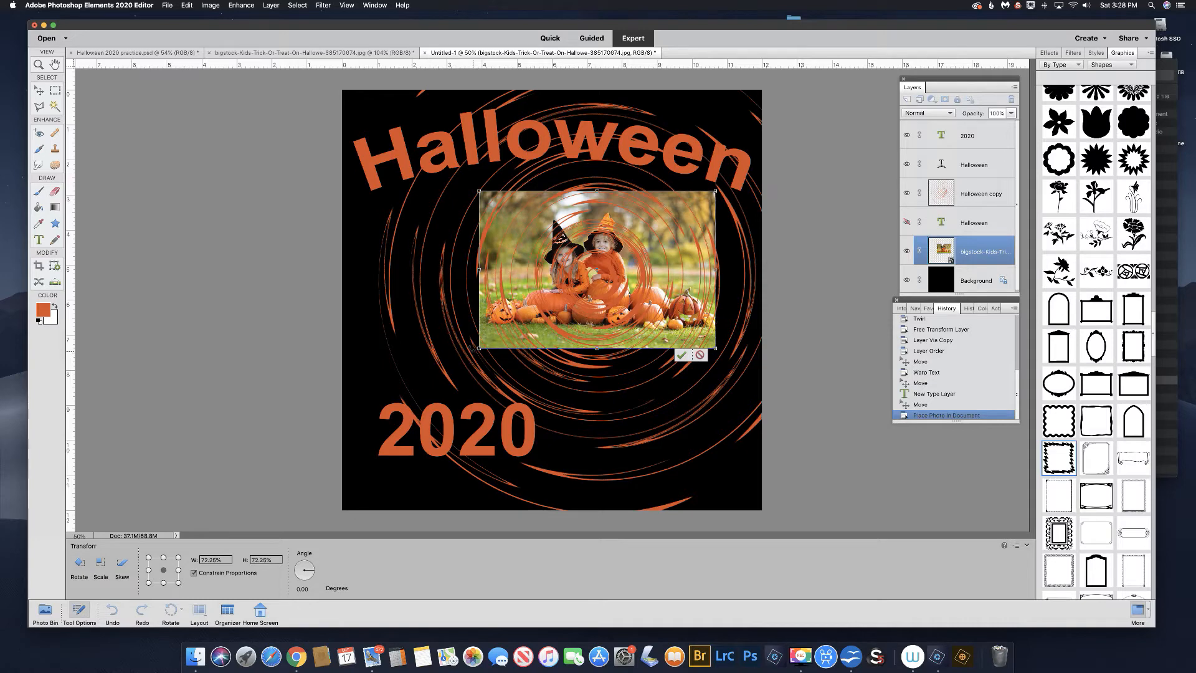
drag(473, 350, 468, 320)
drag(603, 246, 610, 258)
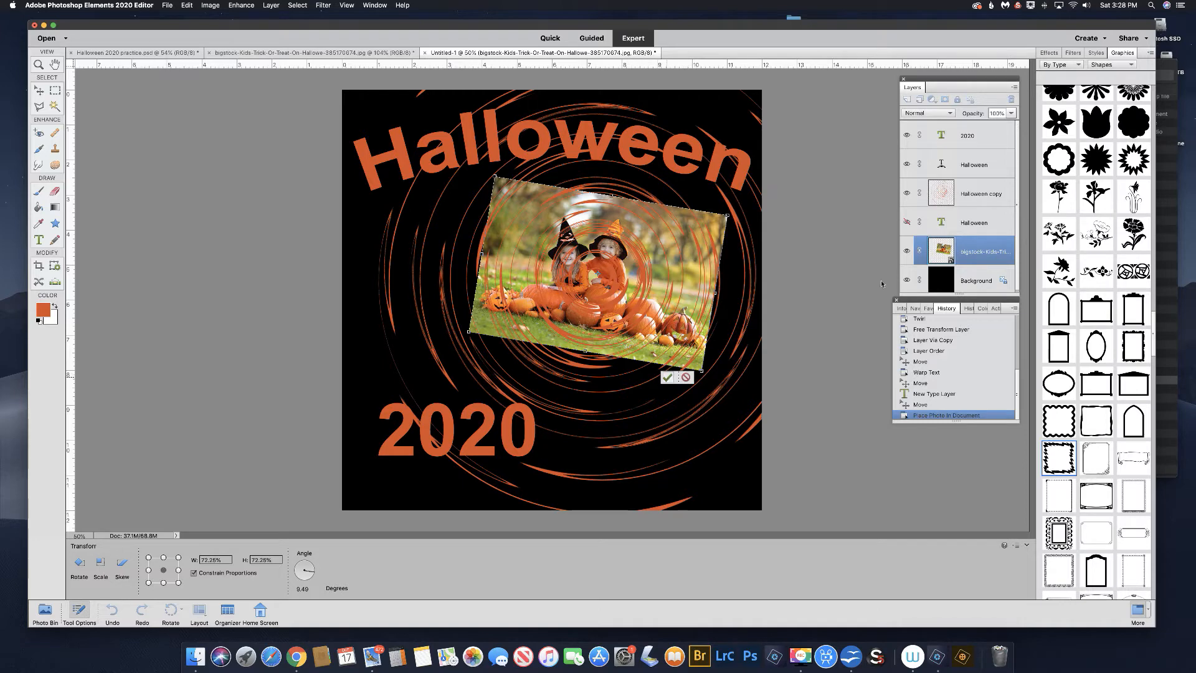
click(667, 377)
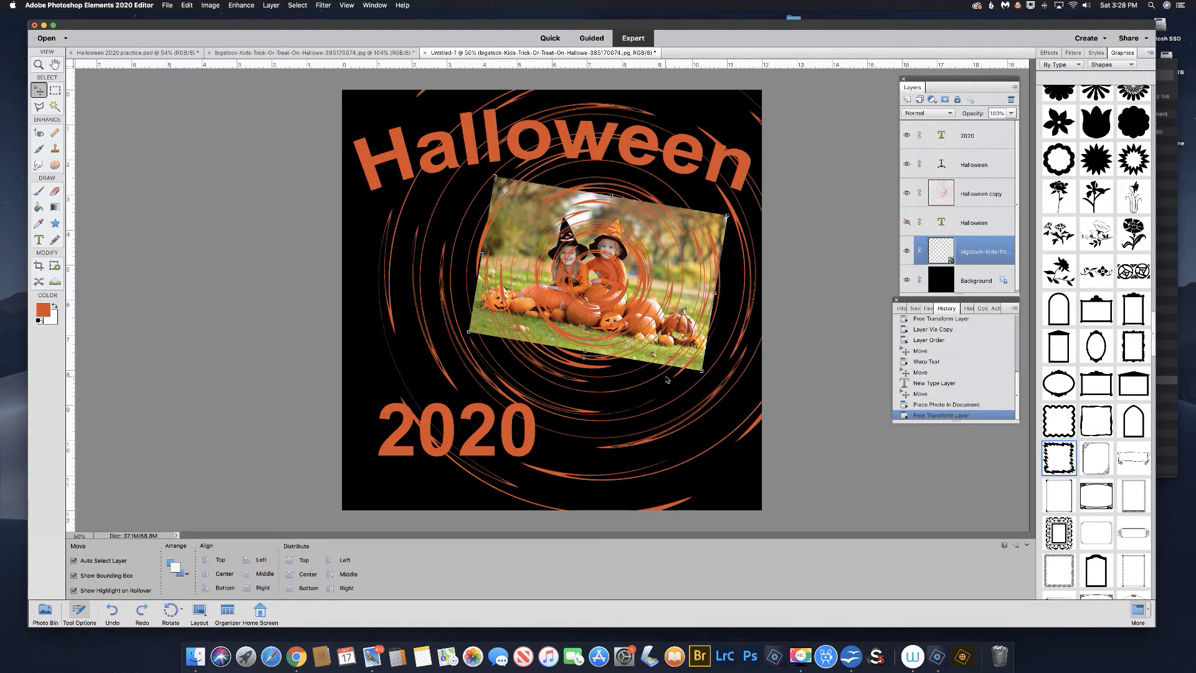
drag(961, 251, 951, 121)
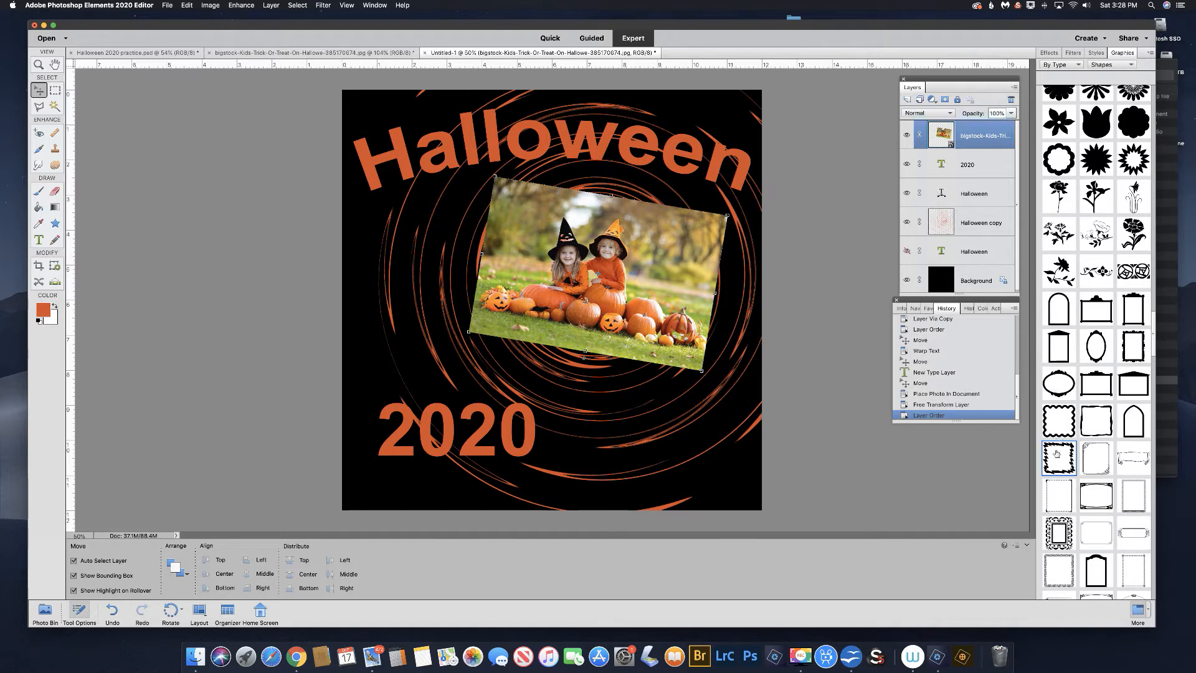
Add the jagged-edge frame shape over the photo and stretch it to about 239% width and 152% height
mouse_move(1056, 457)
mouse_down()
mouse_move(919, 374)
mouse_move(632, 258)
mouse_move(579, 256)
mouse_up()
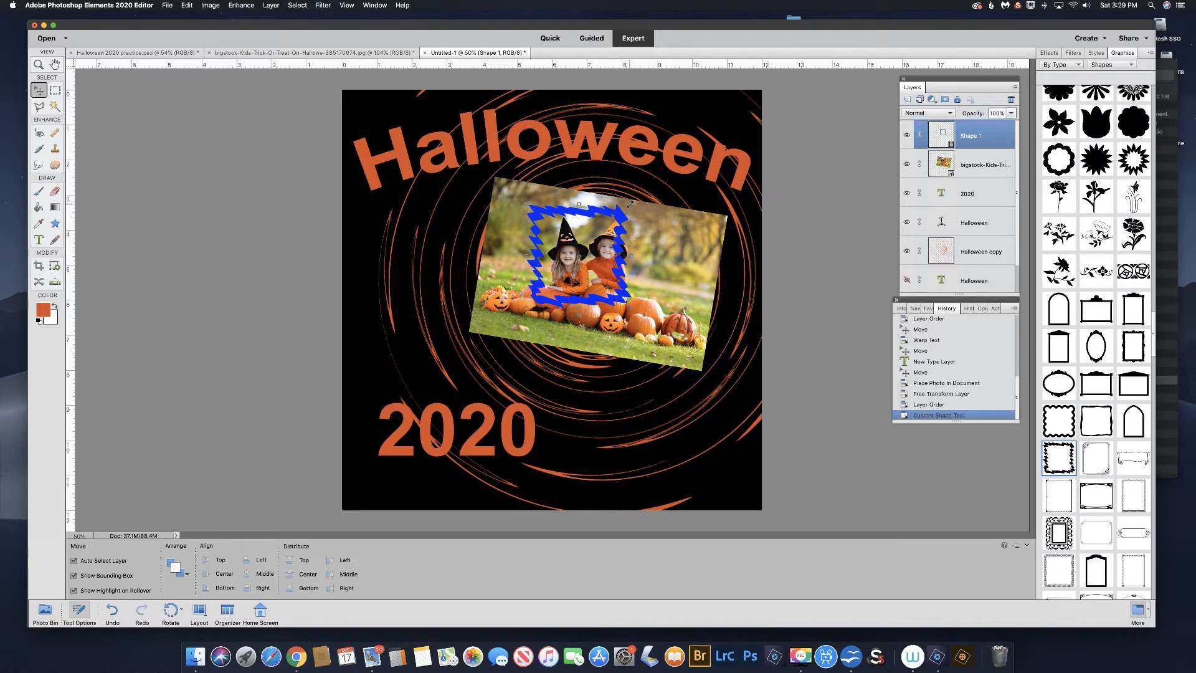
drag(635, 198, 651, 184)
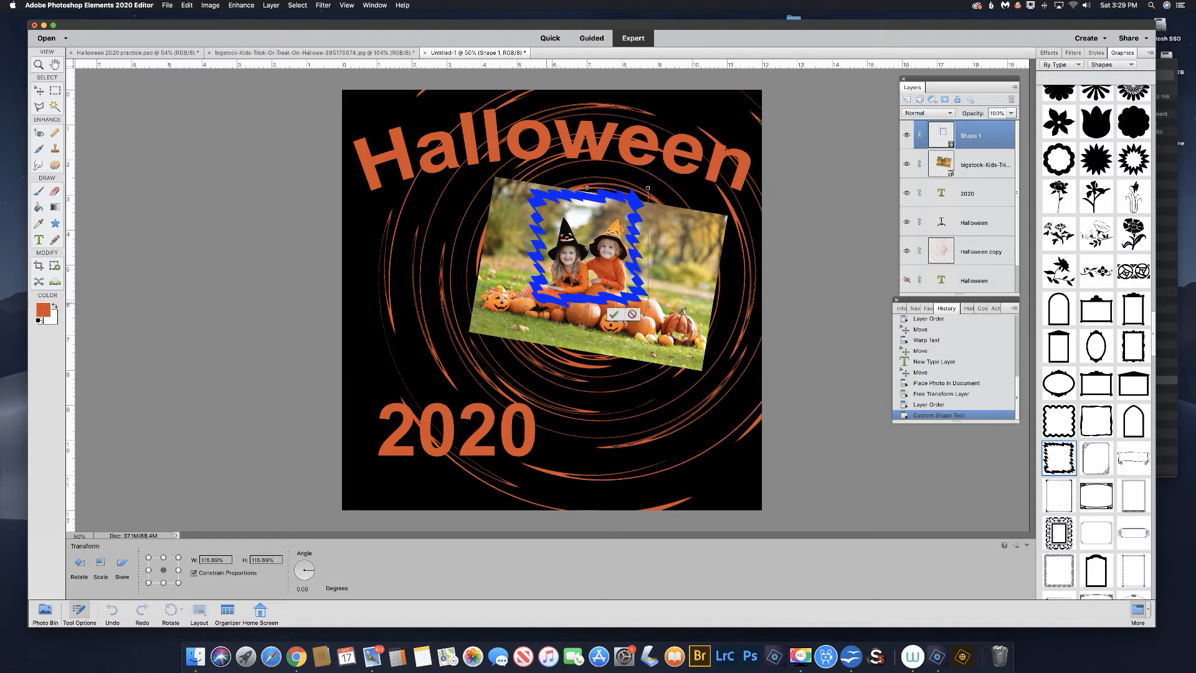
drag(527, 308, 488, 345)
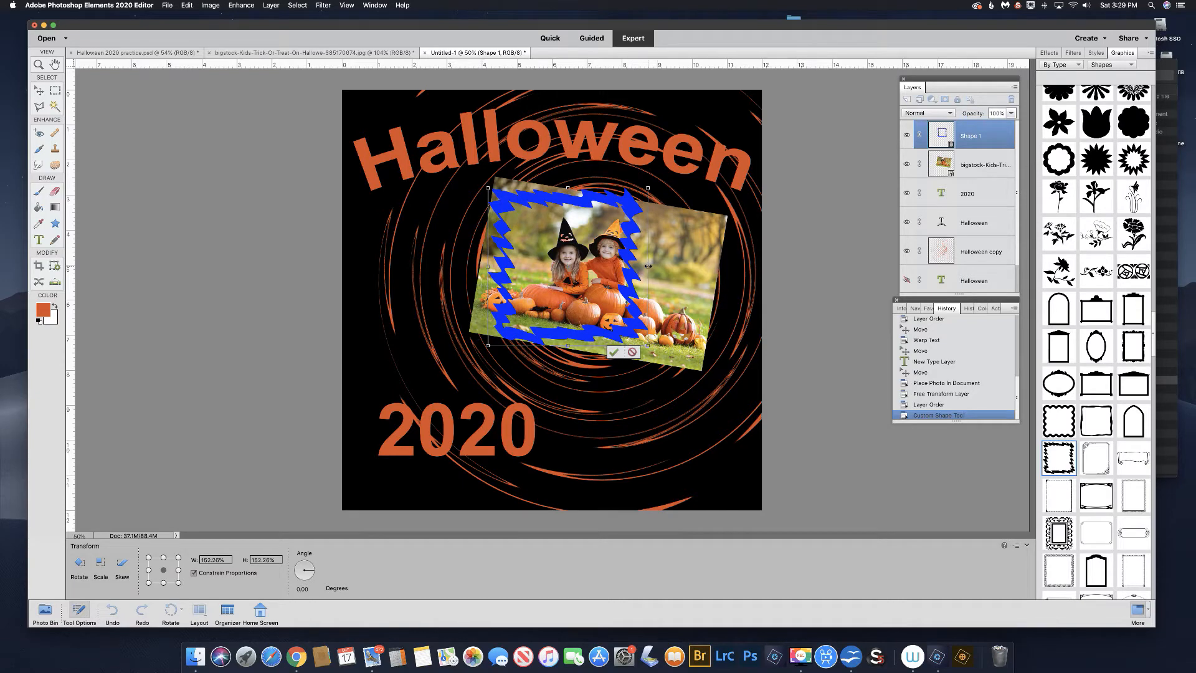
drag(650, 266, 737, 267)
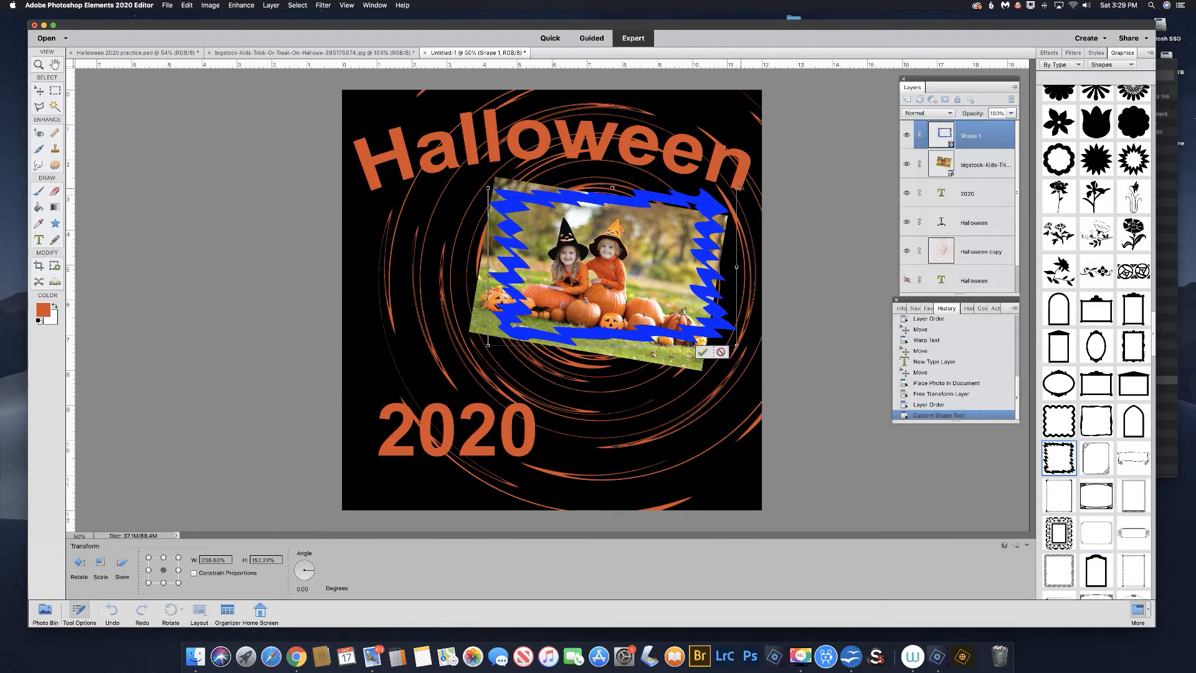
Rotate the frame about 8.5° clockwise and enlarge it to about 258% by 166% to follow the photo's edges
drag(769, 187, 772, 191)
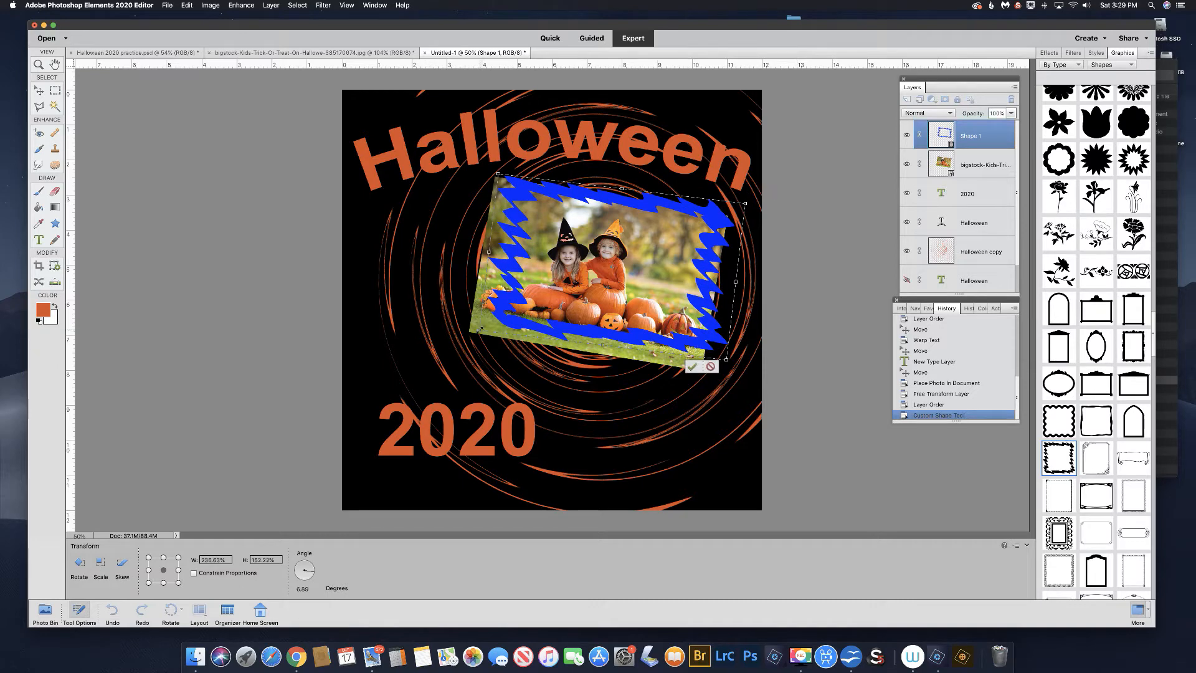
drag(465, 330, 457, 333)
drag(730, 365, 727, 369)
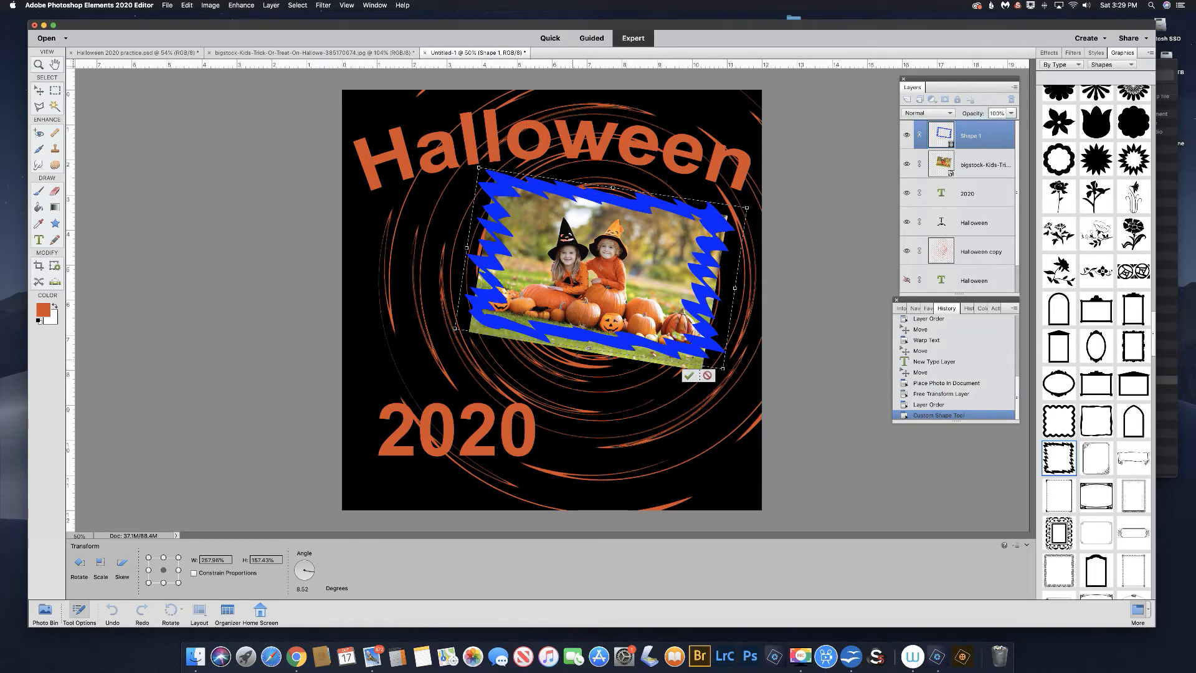
drag(588, 350, 586, 358)
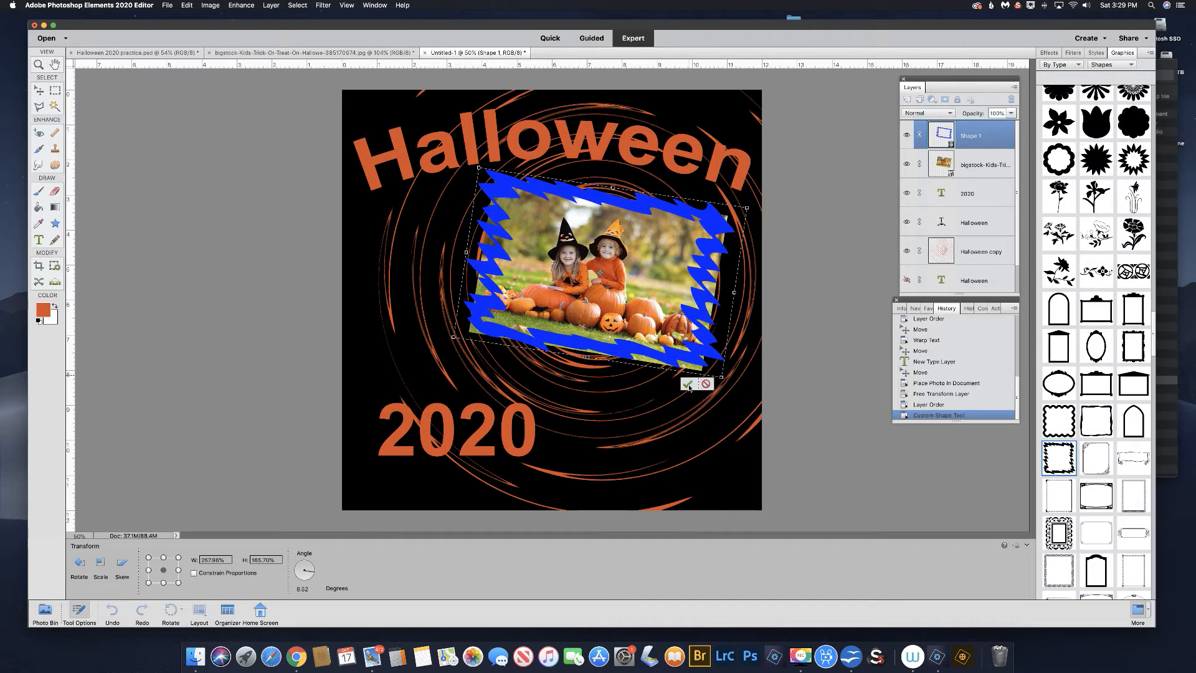
click(688, 384)
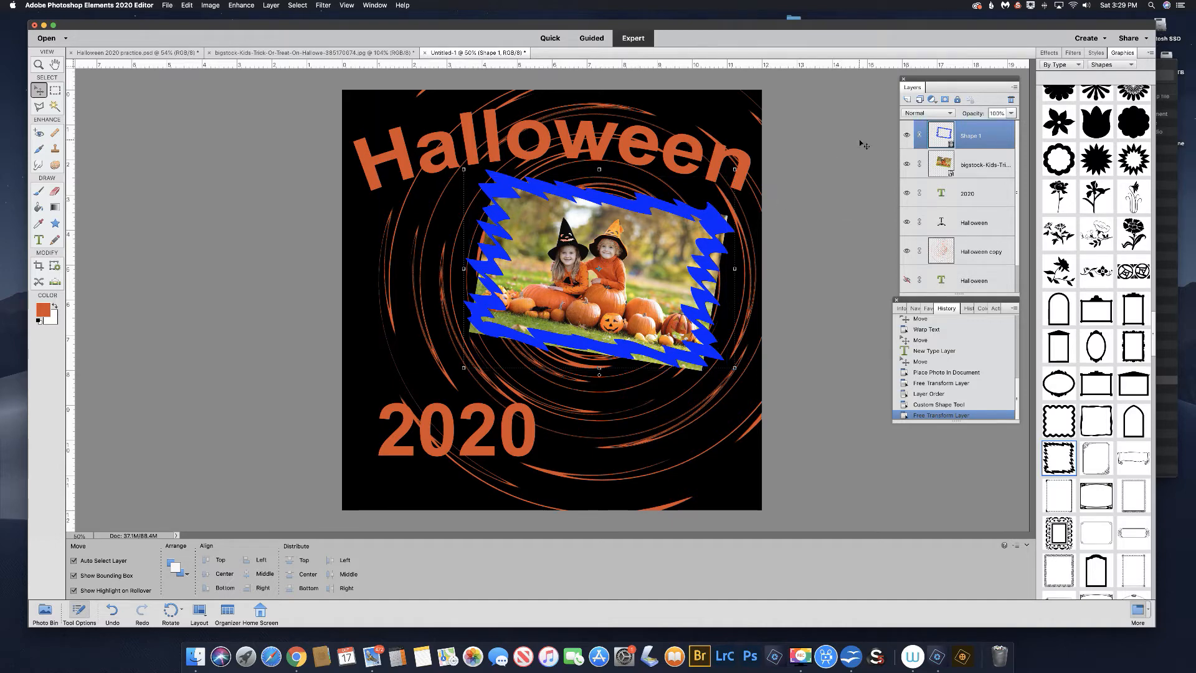
Simplify the frame shape layer and select the area inside the frame with the Magic Wand
click(55, 107)
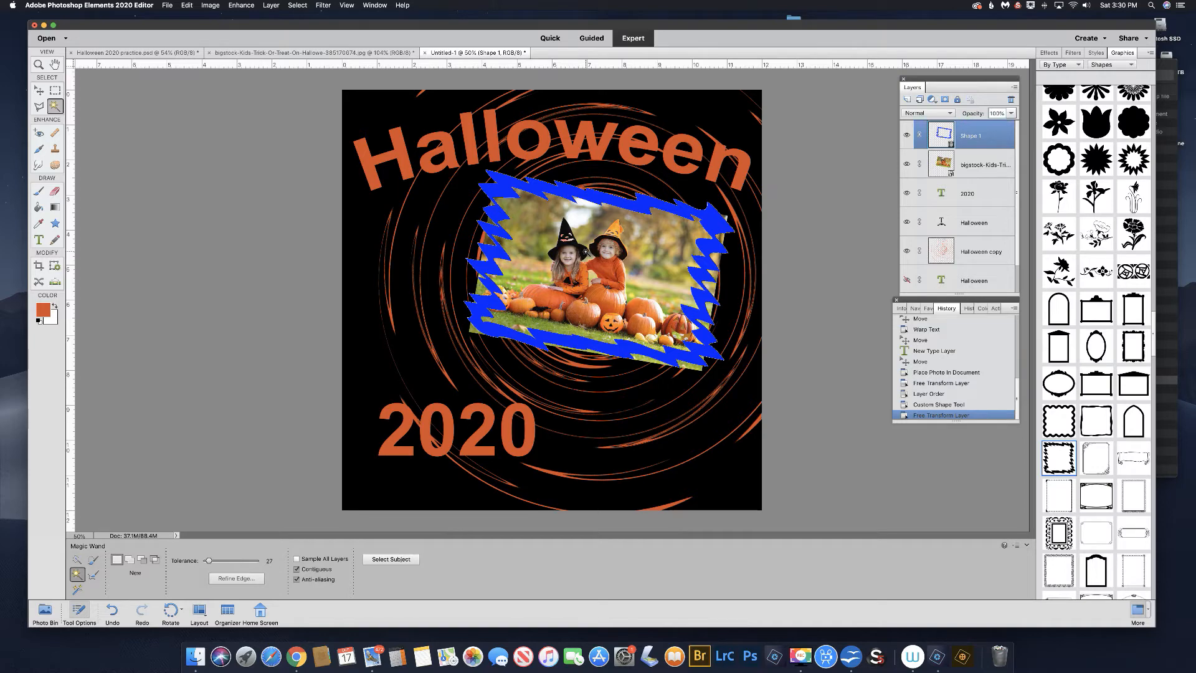
click(585, 251)
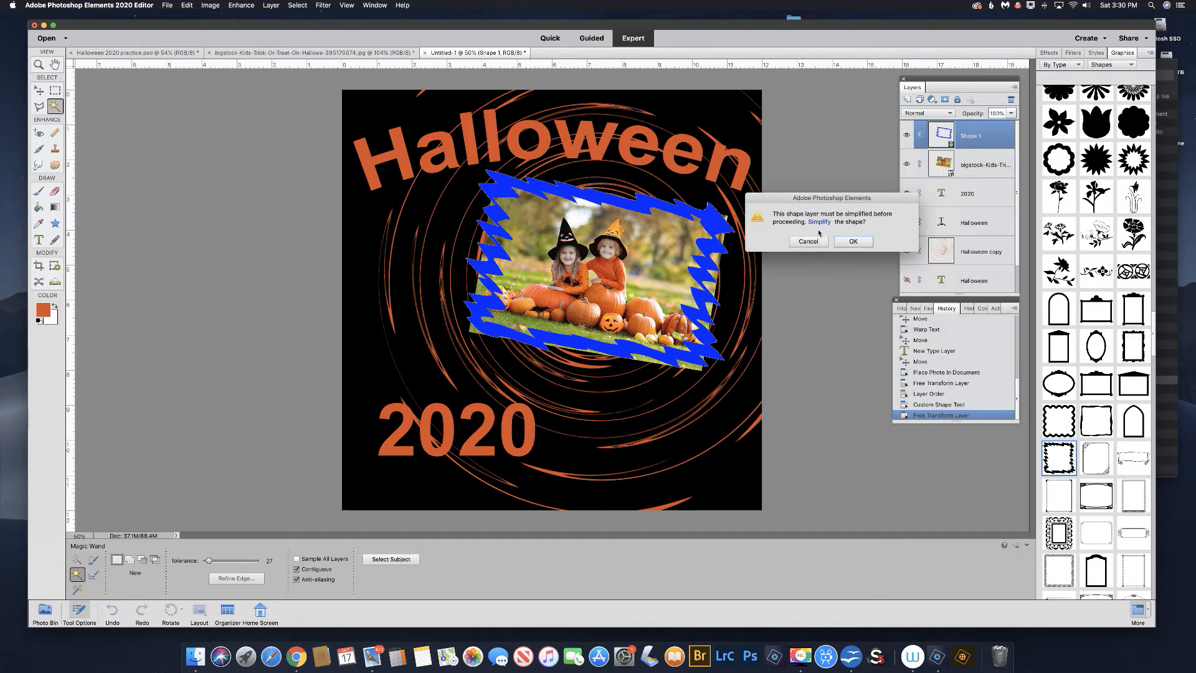
click(865, 240)
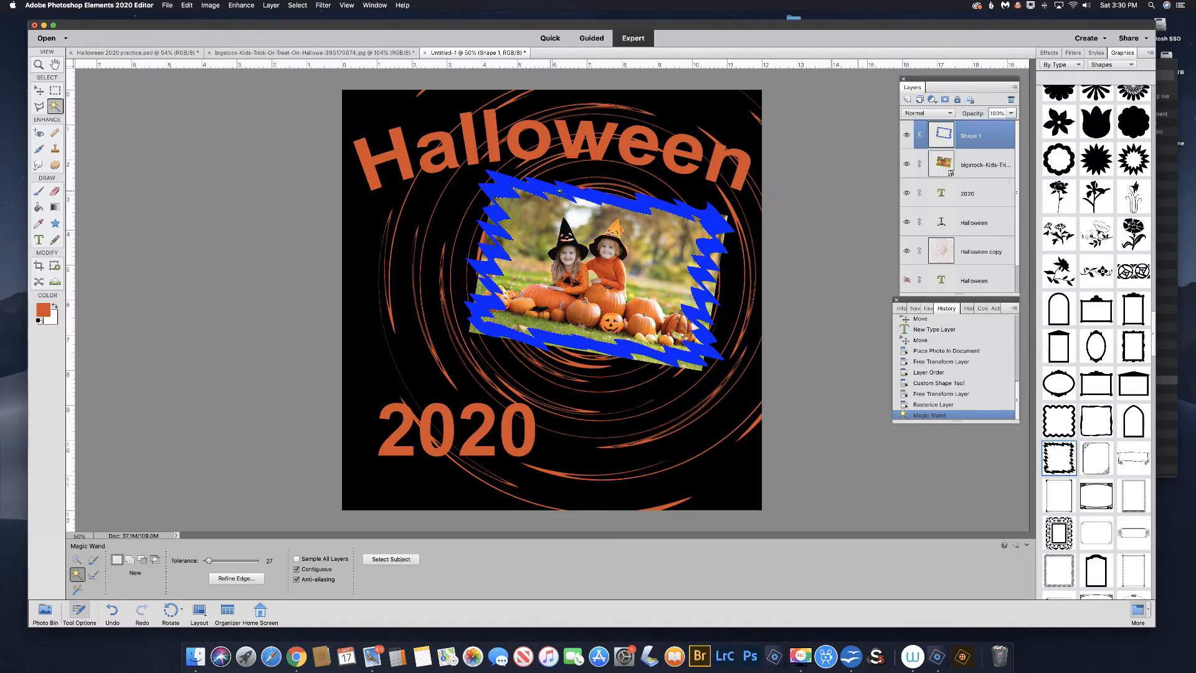
Expand the selection by 10 pixels and use it to add a layer mask to the photo layer
click(297, 5)
mouse_move(315, 110)
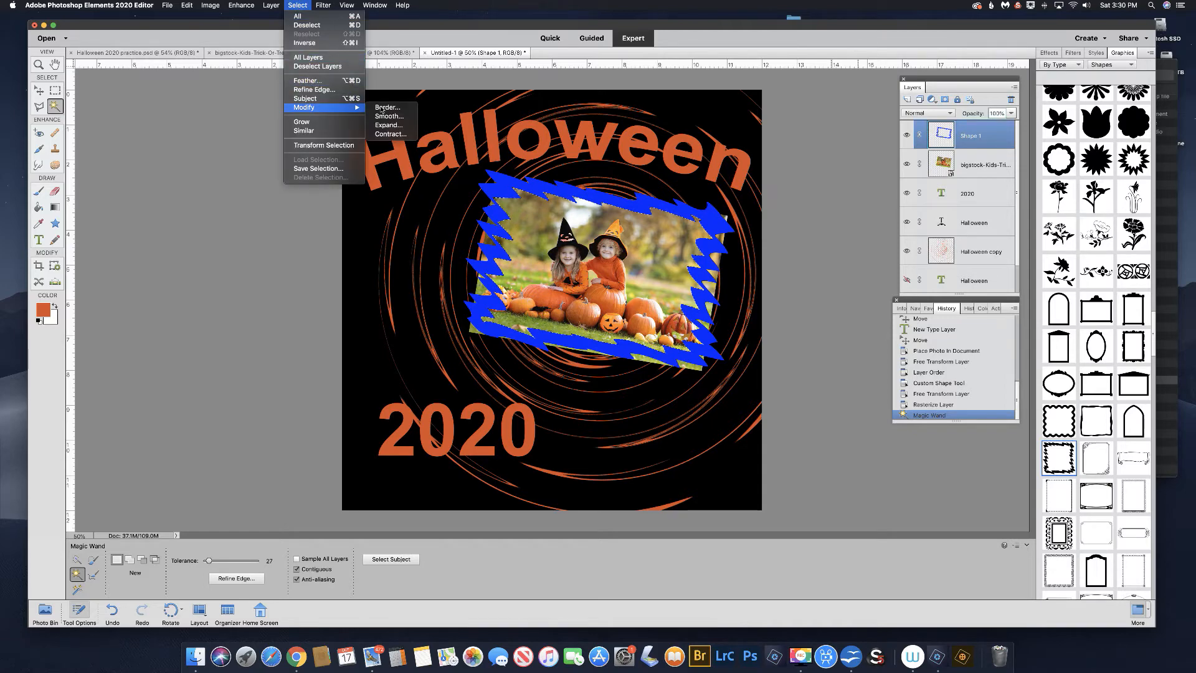
click(388, 125)
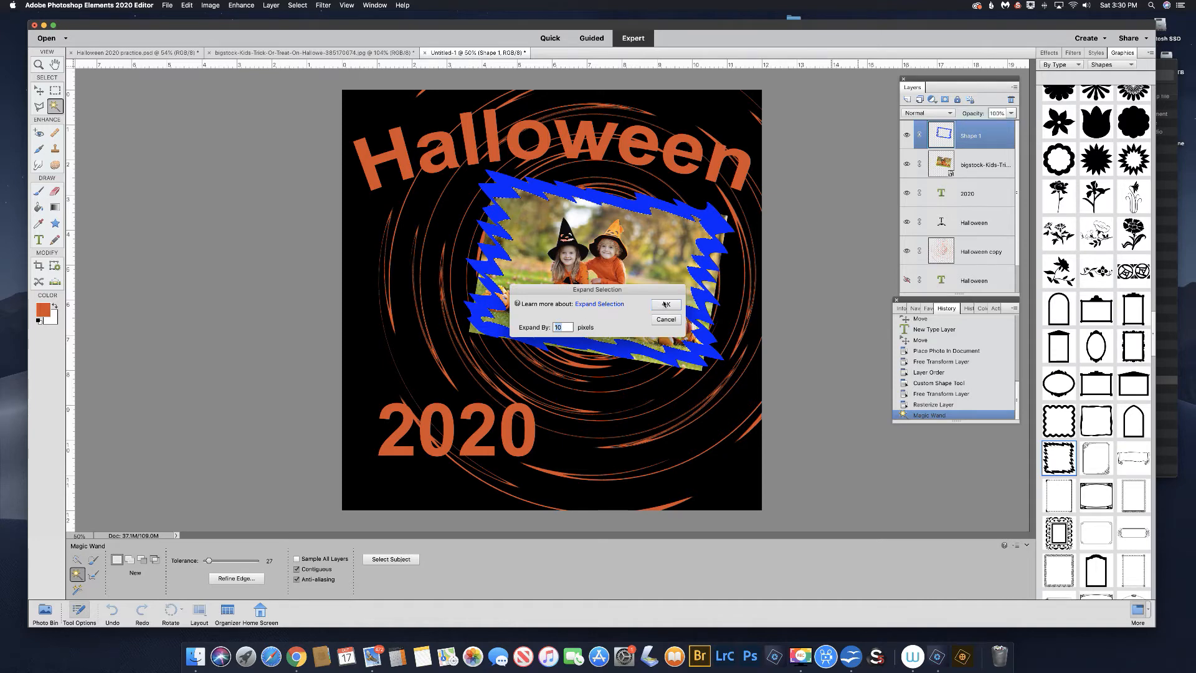
click(666, 304)
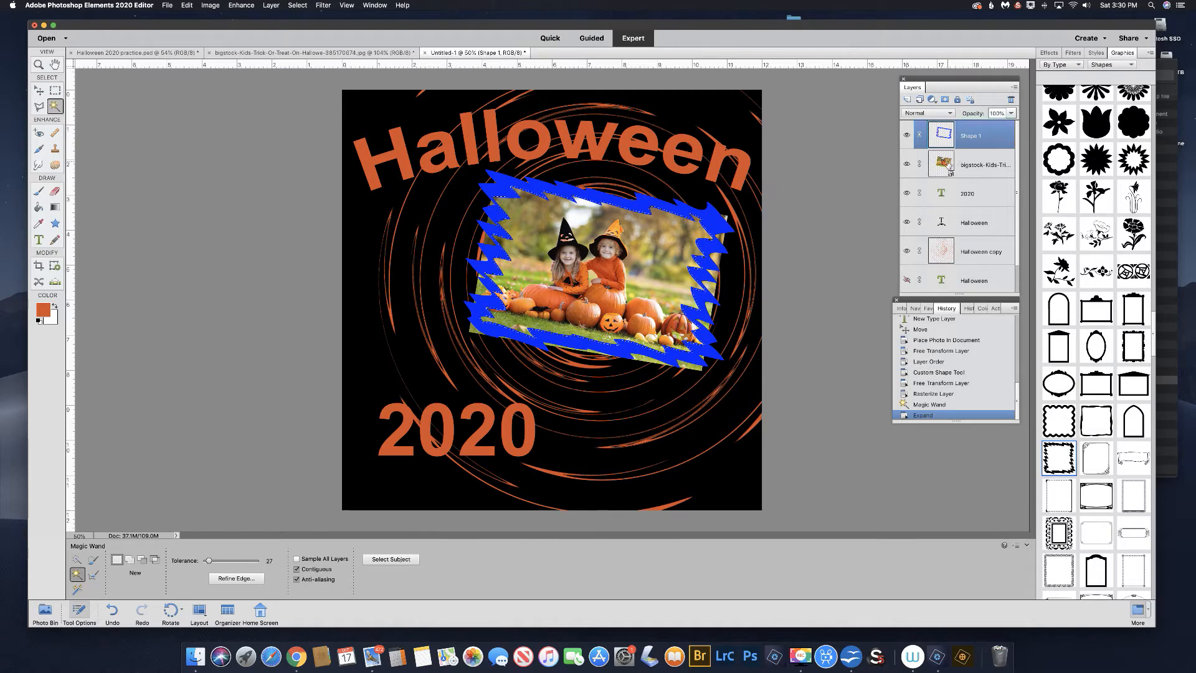
click(950, 166)
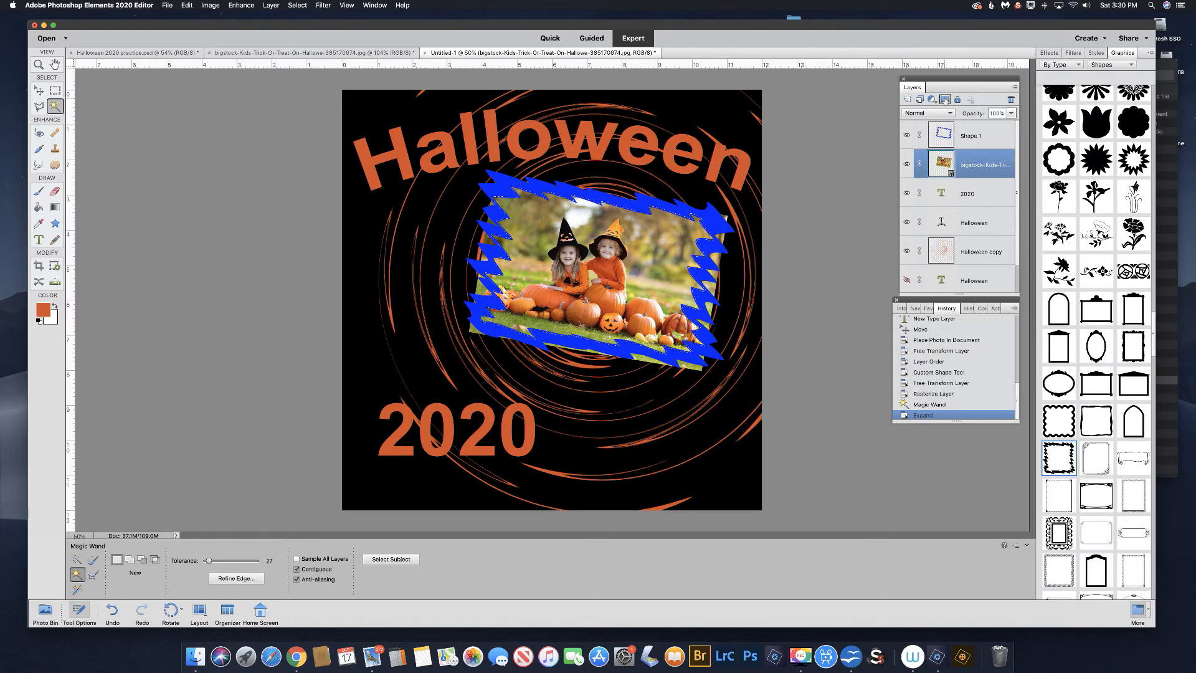
click(945, 99)
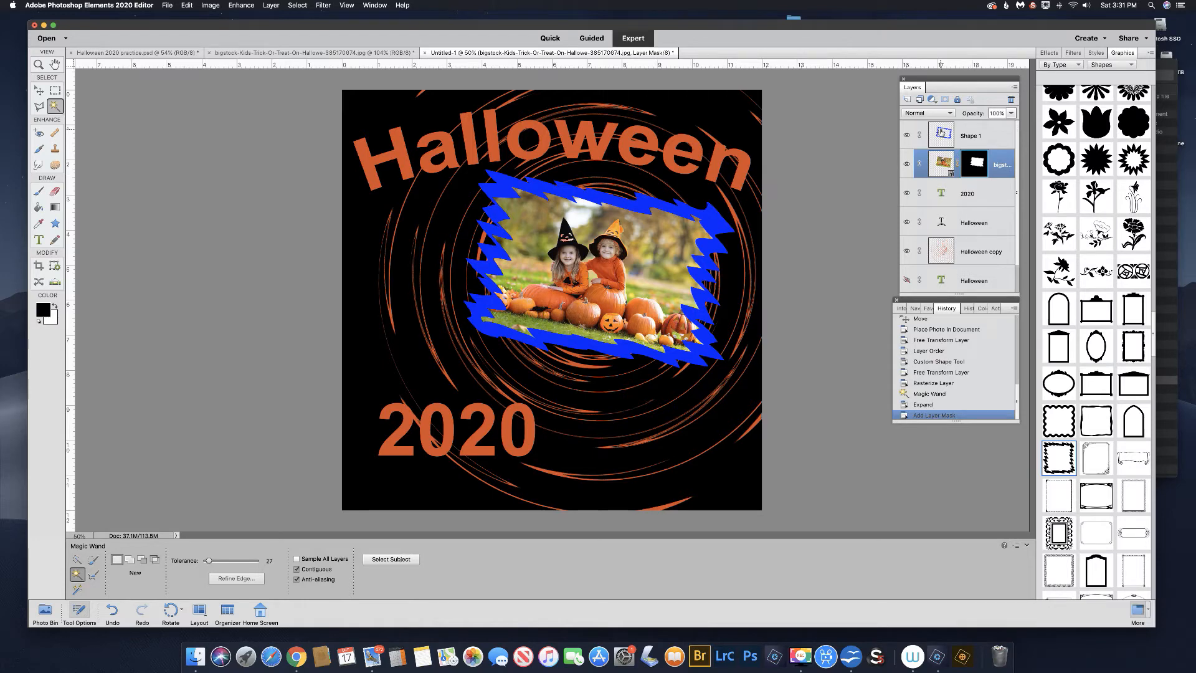
Fill the blue jagged frame shape with the title's orange using the Paint Bucket
click(944, 133)
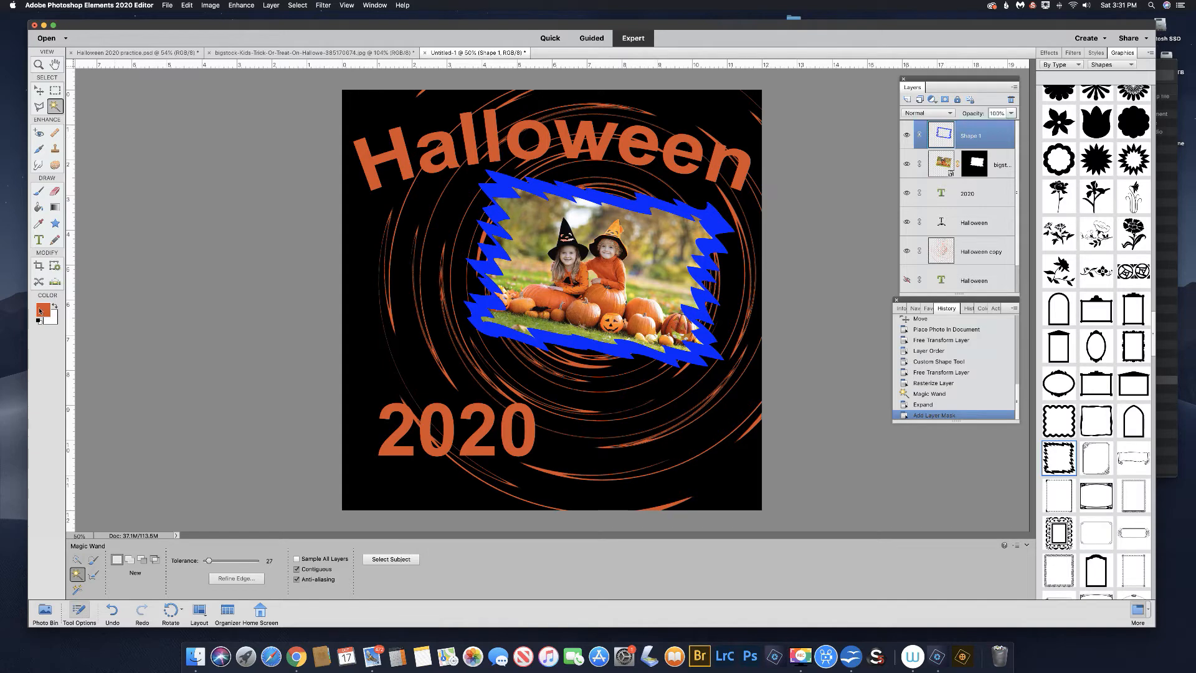
click(38, 207)
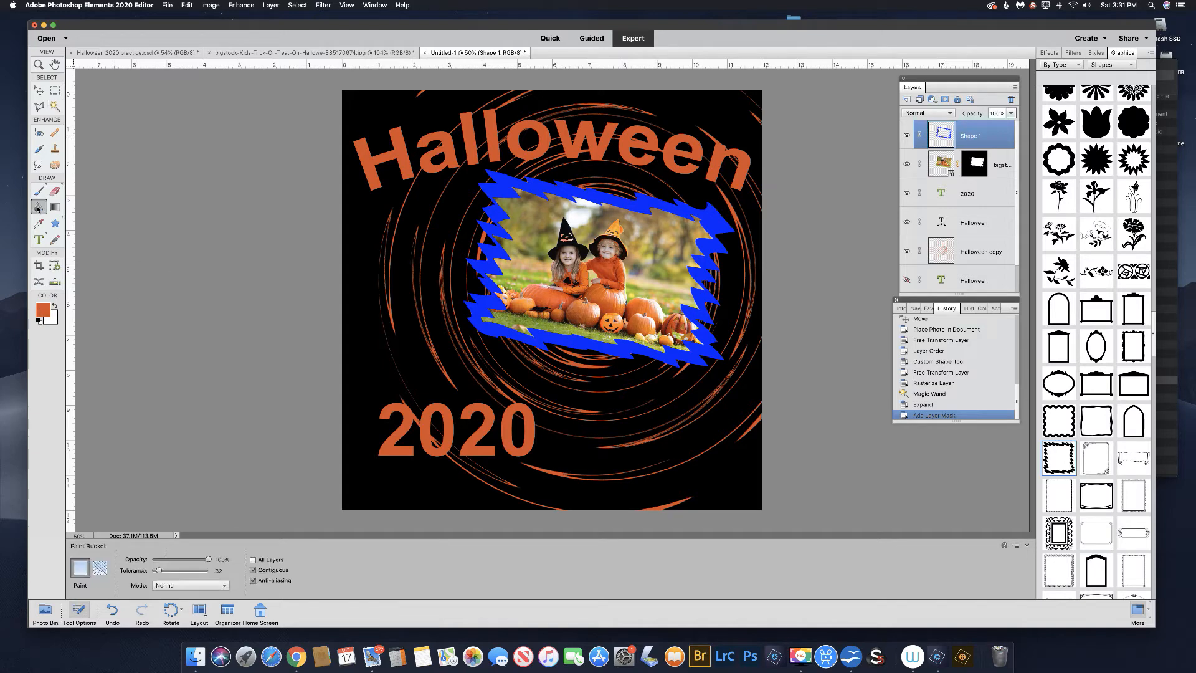
click(540, 189)
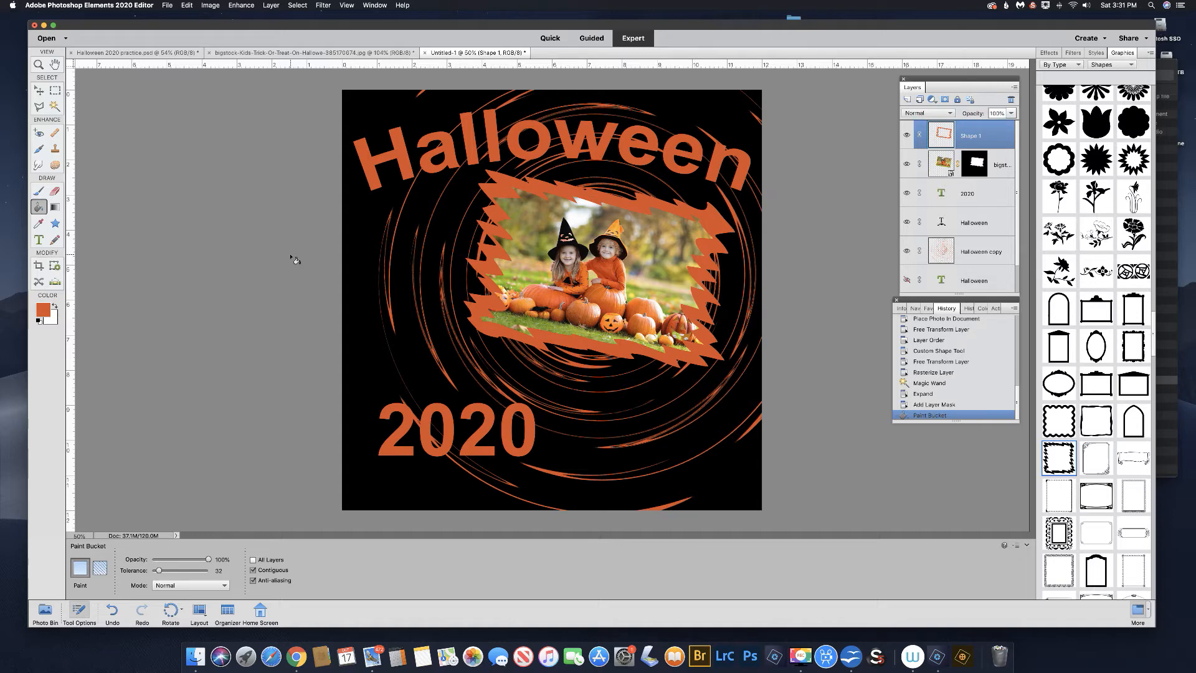
Add an outside stroke to the 2020 text layer and make it a few pixels thicker
click(941, 194)
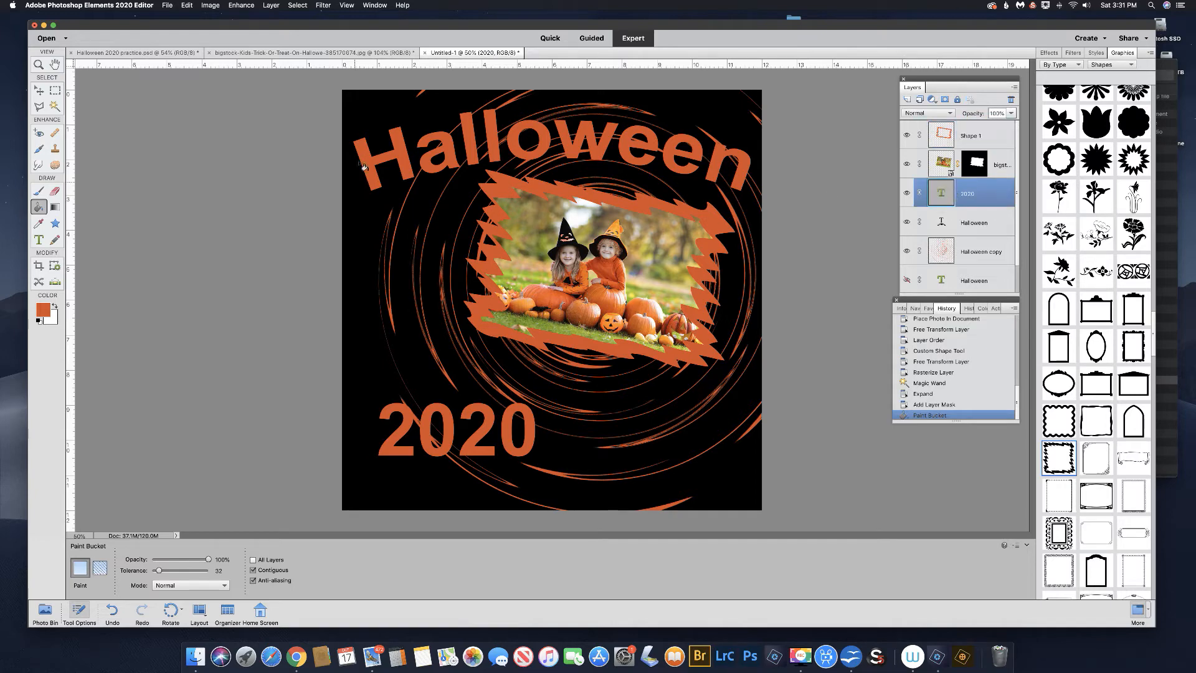
click(271, 5)
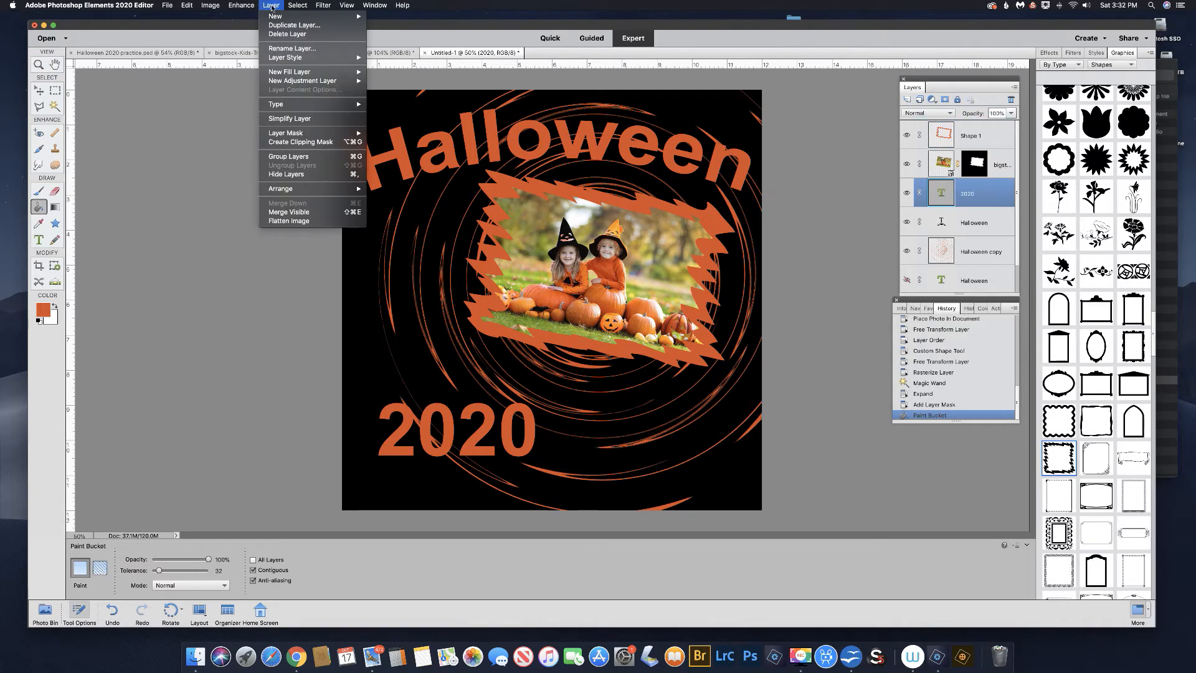
mouse_move(339, 57)
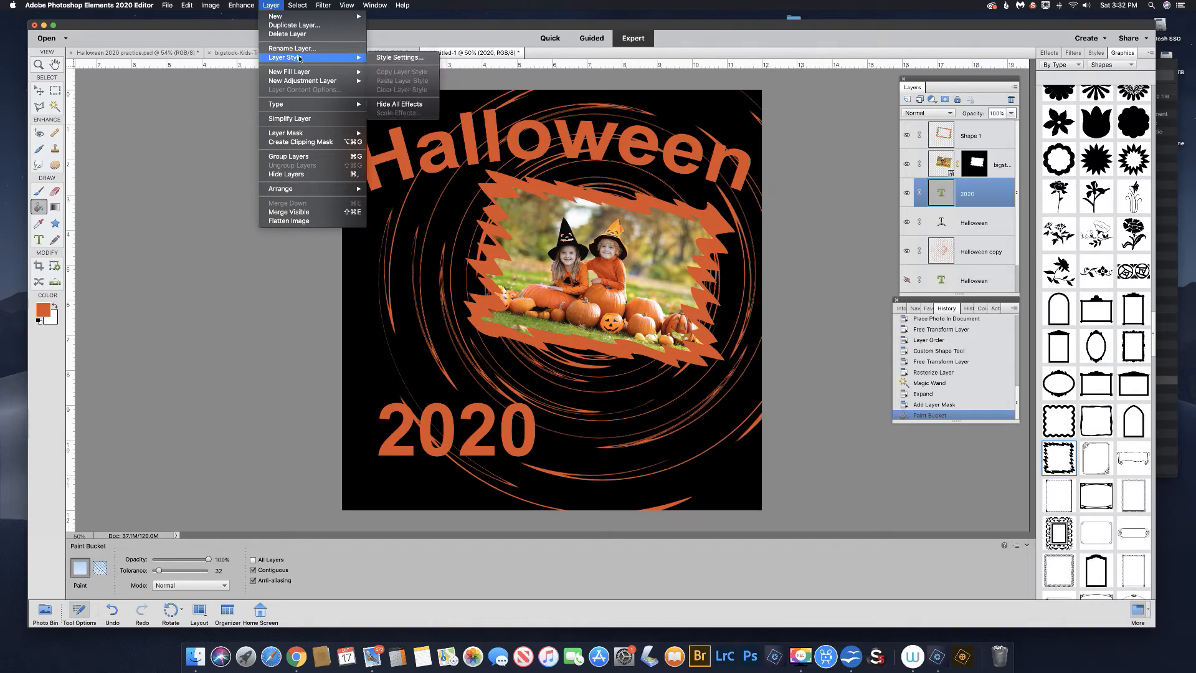
click(403, 58)
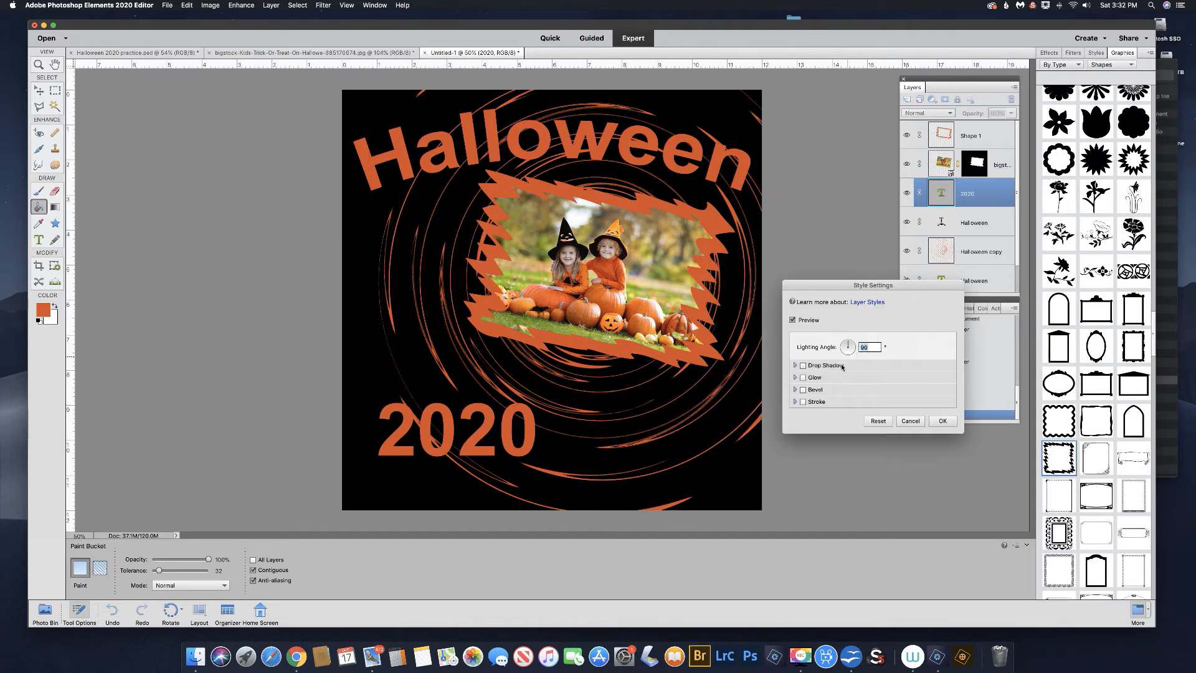
click(803, 403)
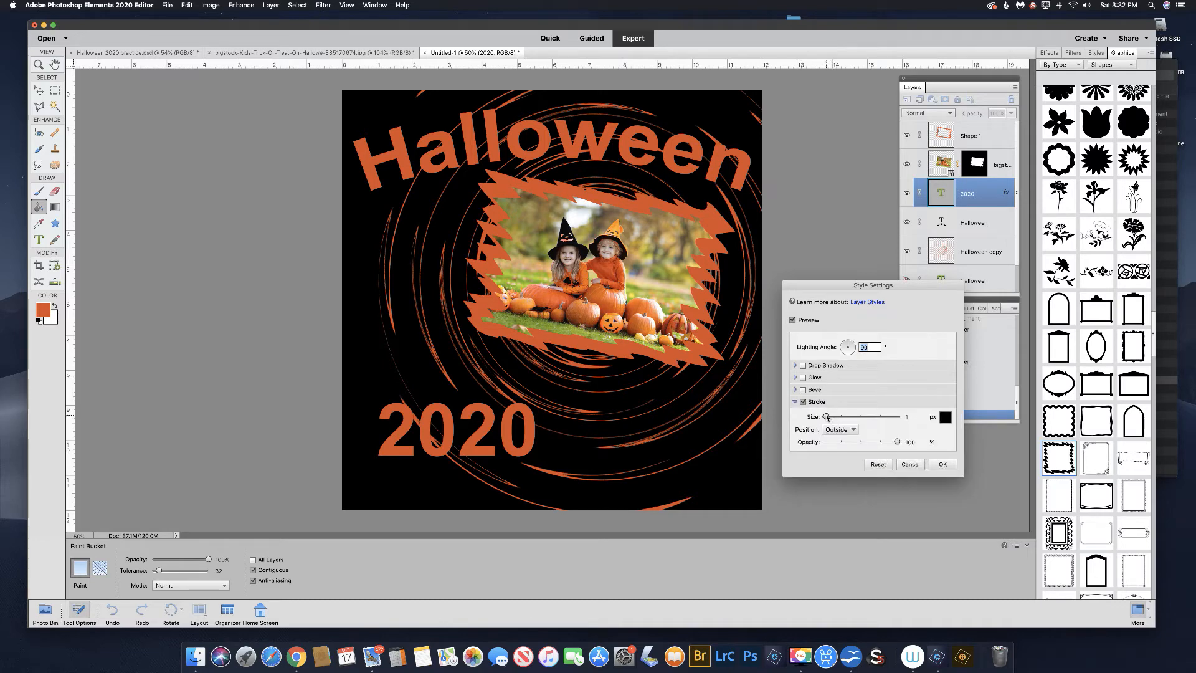
drag(828, 416, 830, 417)
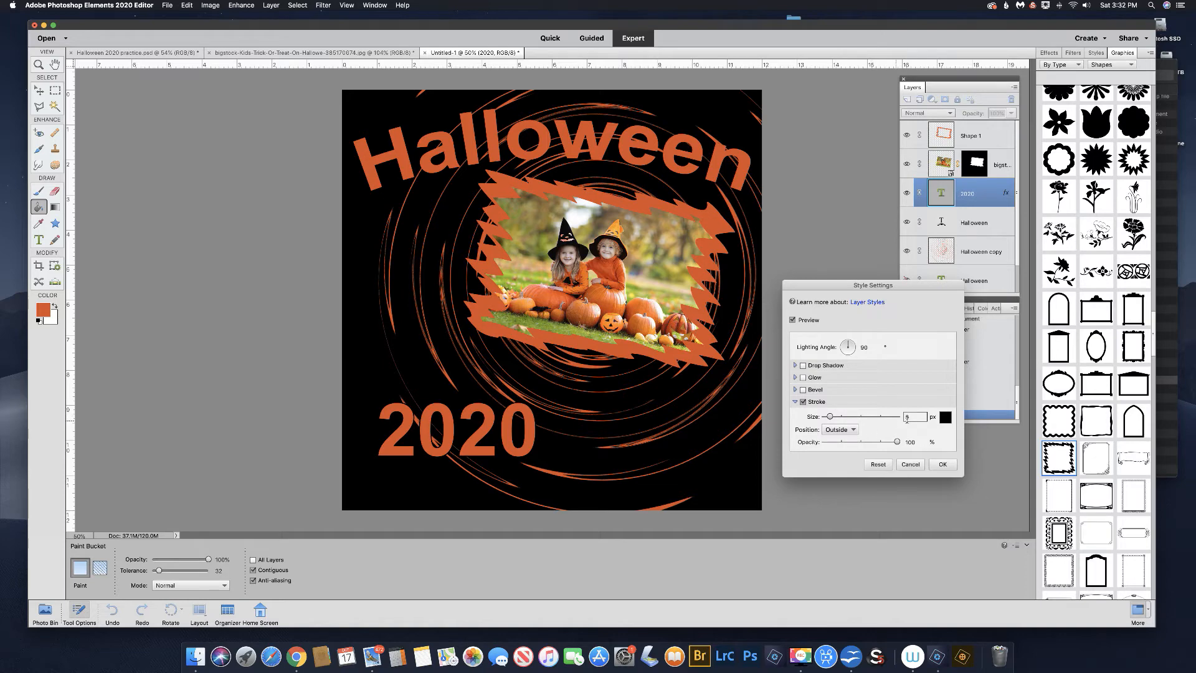
Set the 2020 text's stroke colour to a lighter, less saturated tint of the orange sampled from the title
click(945, 419)
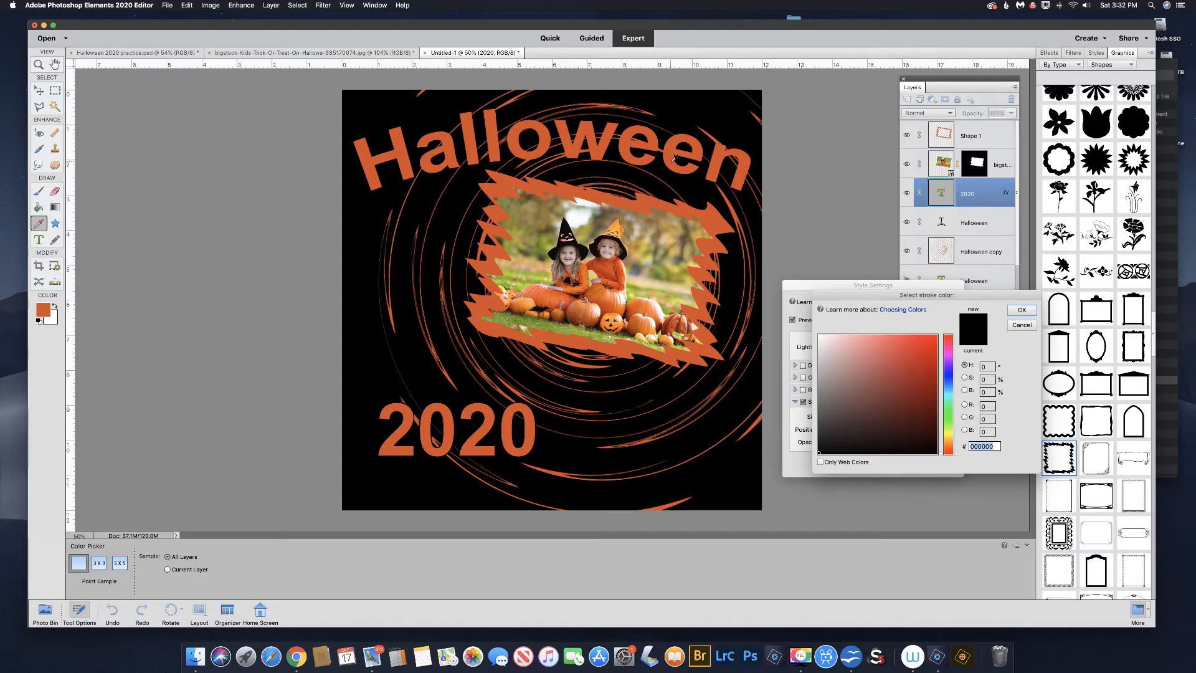
click(673, 159)
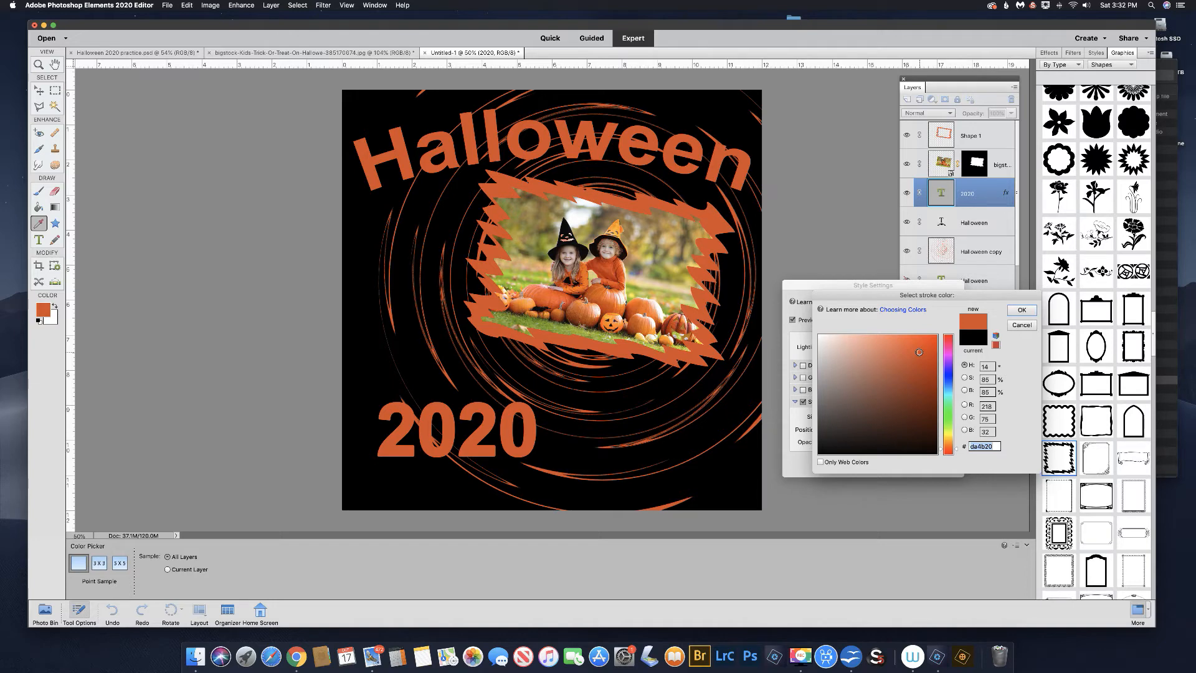
drag(919, 352, 892, 352)
click(1021, 311)
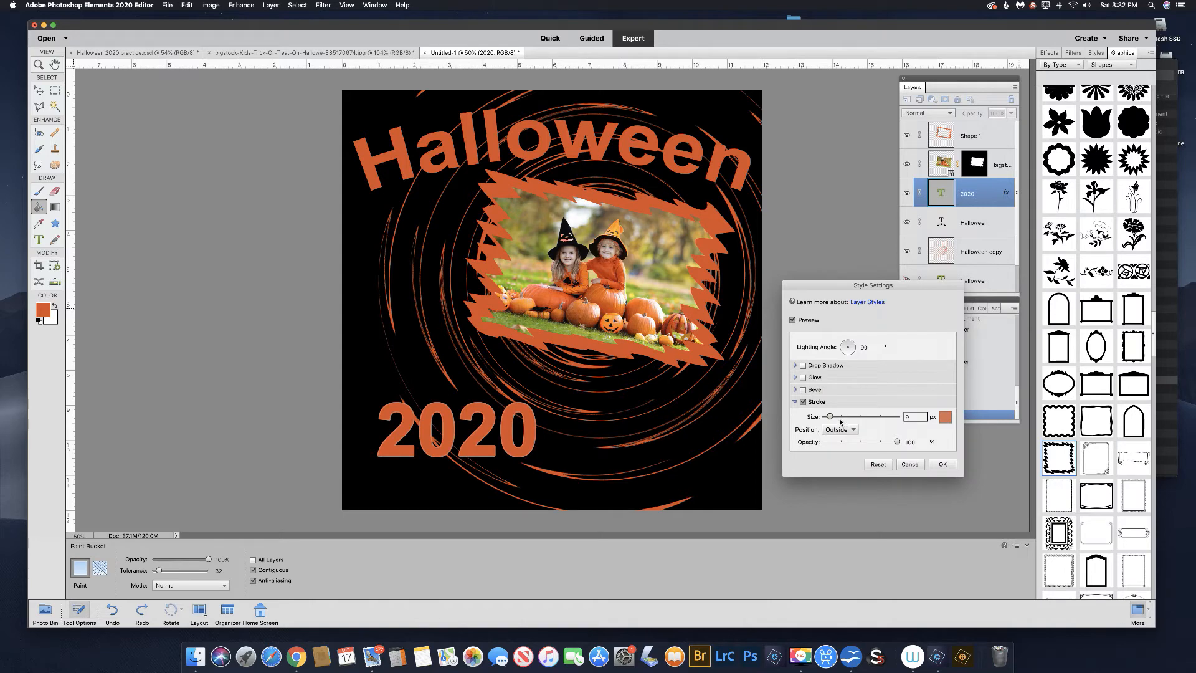
Adjust the 2020 text's stroke size to about 18 px and apply the style
drag(830, 417, 836, 419)
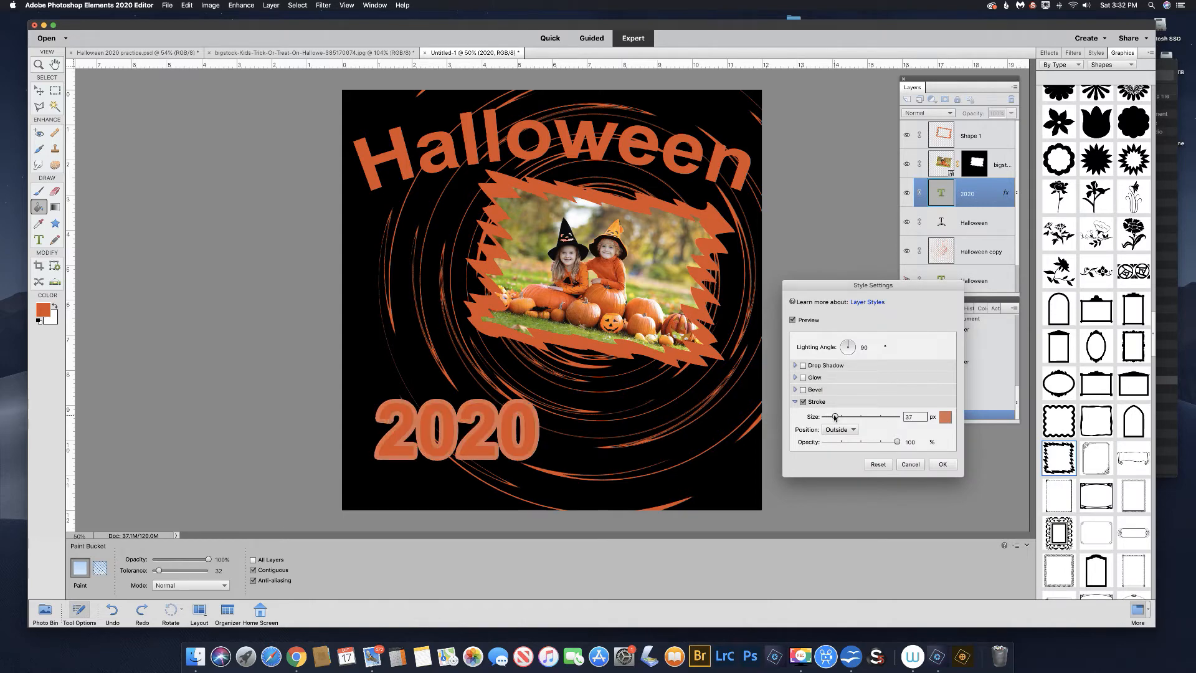
drag(834, 418, 832, 418)
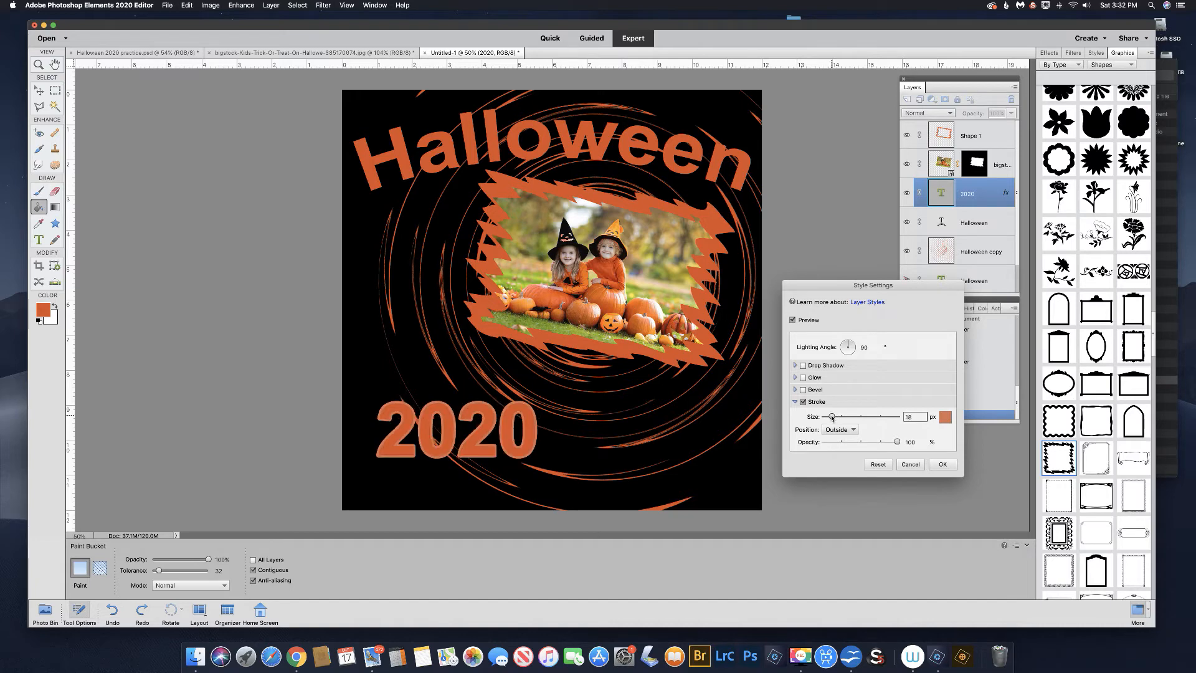
drag(832, 418, 833, 417)
click(943, 464)
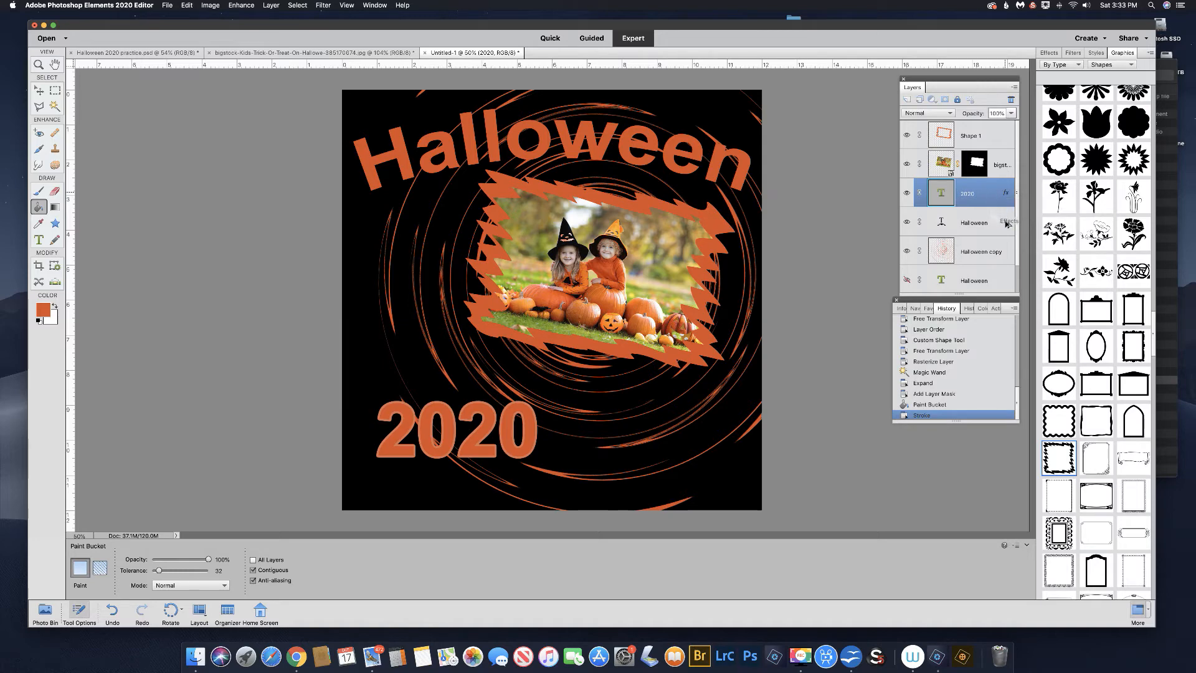
Copy the 2020 layer's stroke style to the arched Halloween title, and try it on the frame shape layer before clearing it there
drag(1007, 223, 1006, 223)
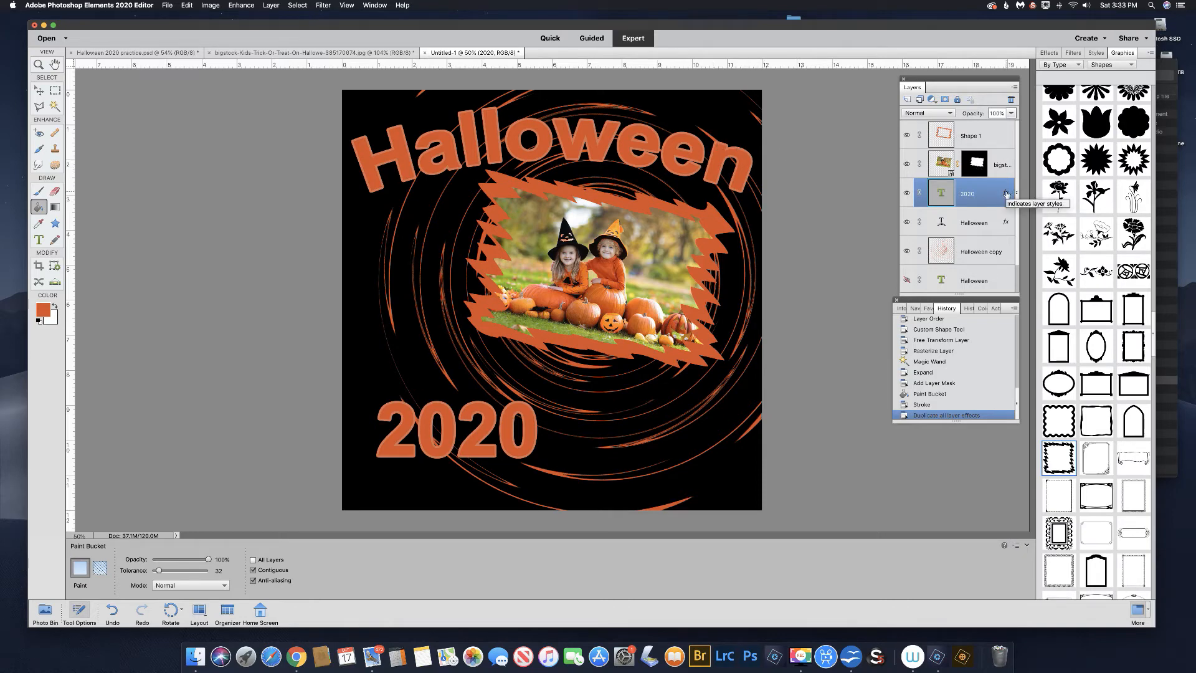
drag(1005, 147, 1003, 136)
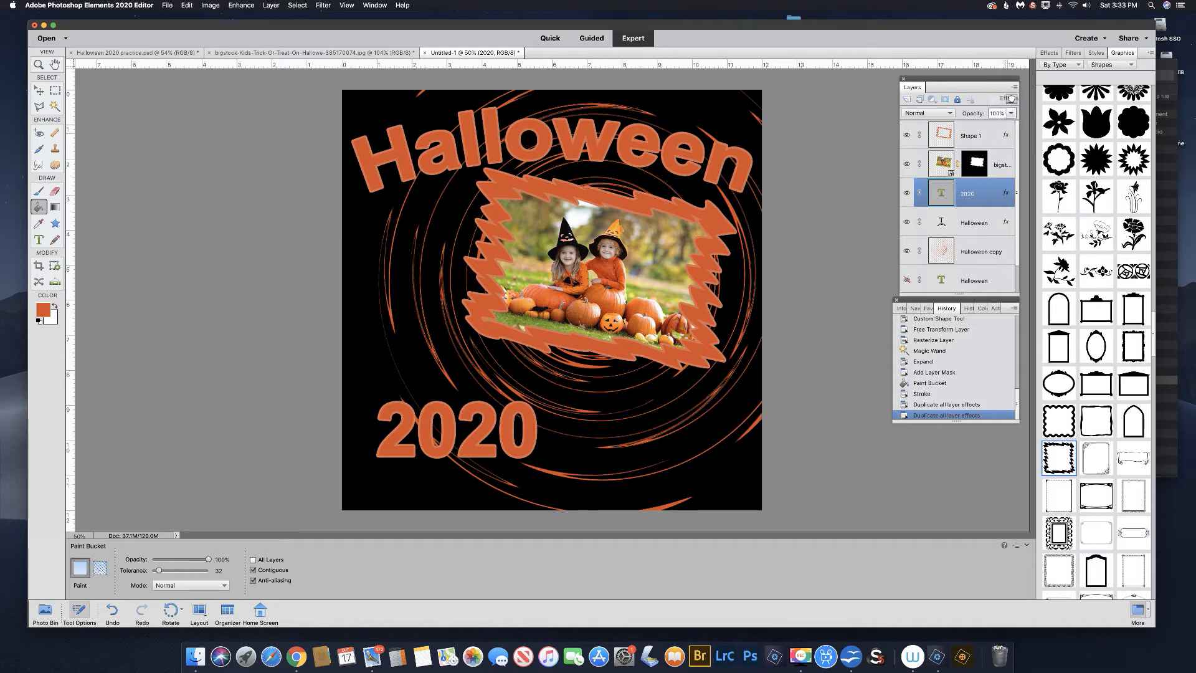
click(1011, 98)
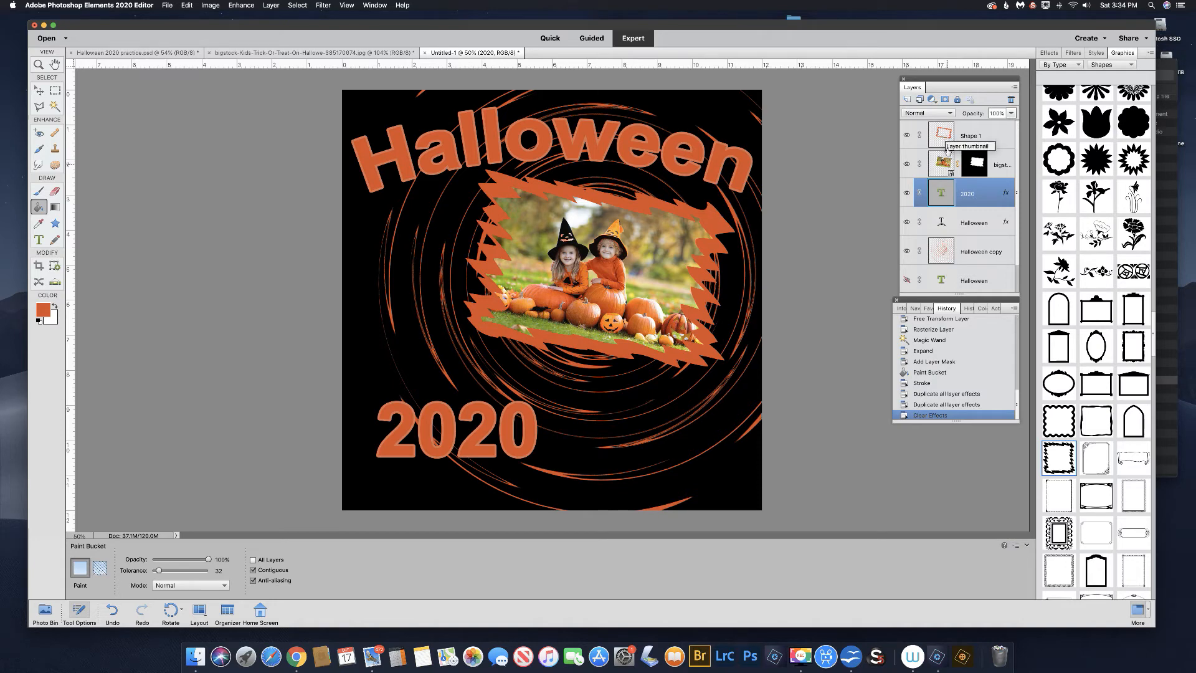
Group the frame shape and photo layers and name the group "picture and border"
click(944, 133)
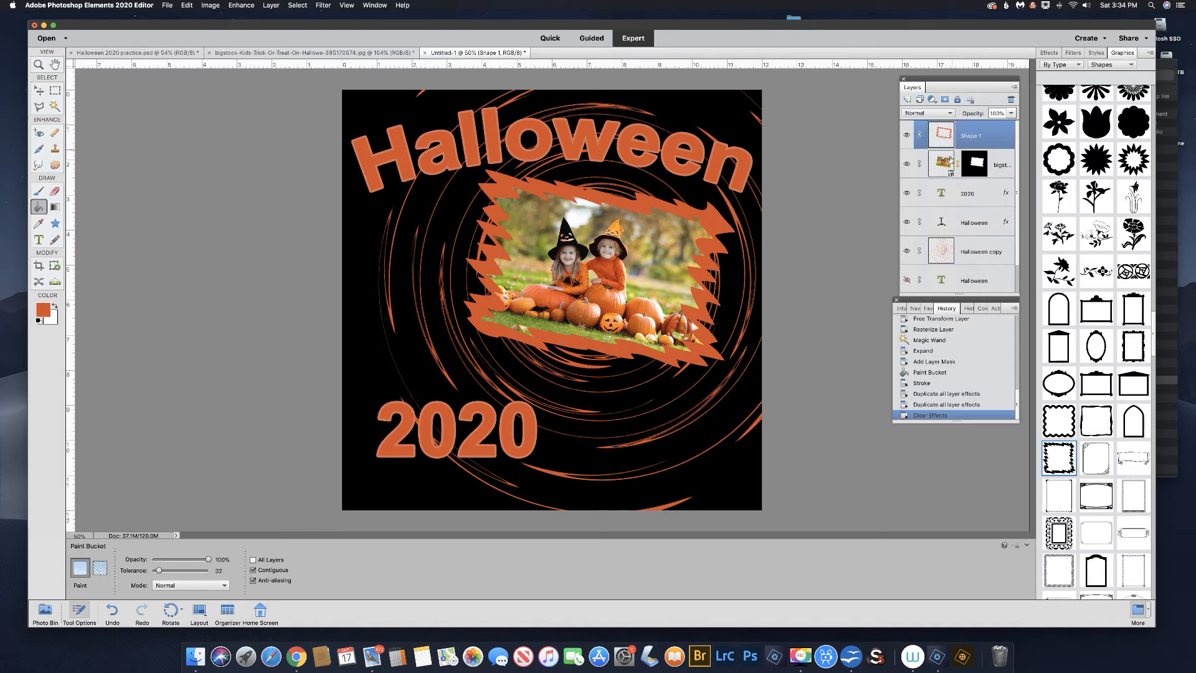
shift+click(956, 162)
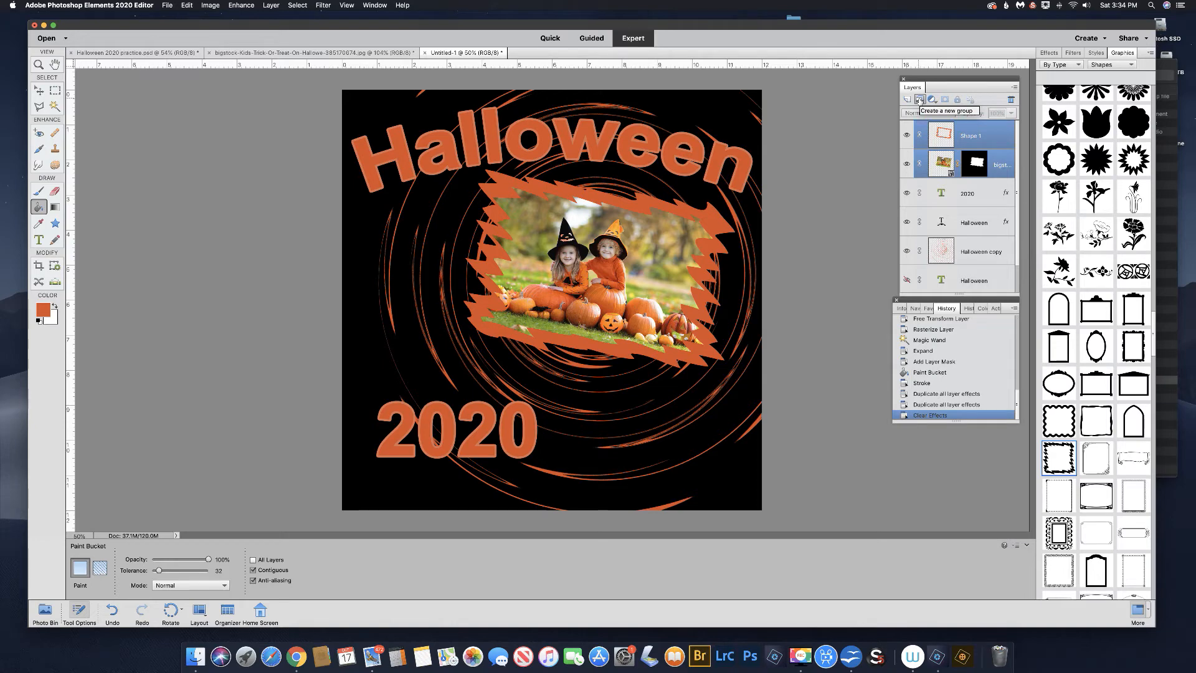
click(919, 99)
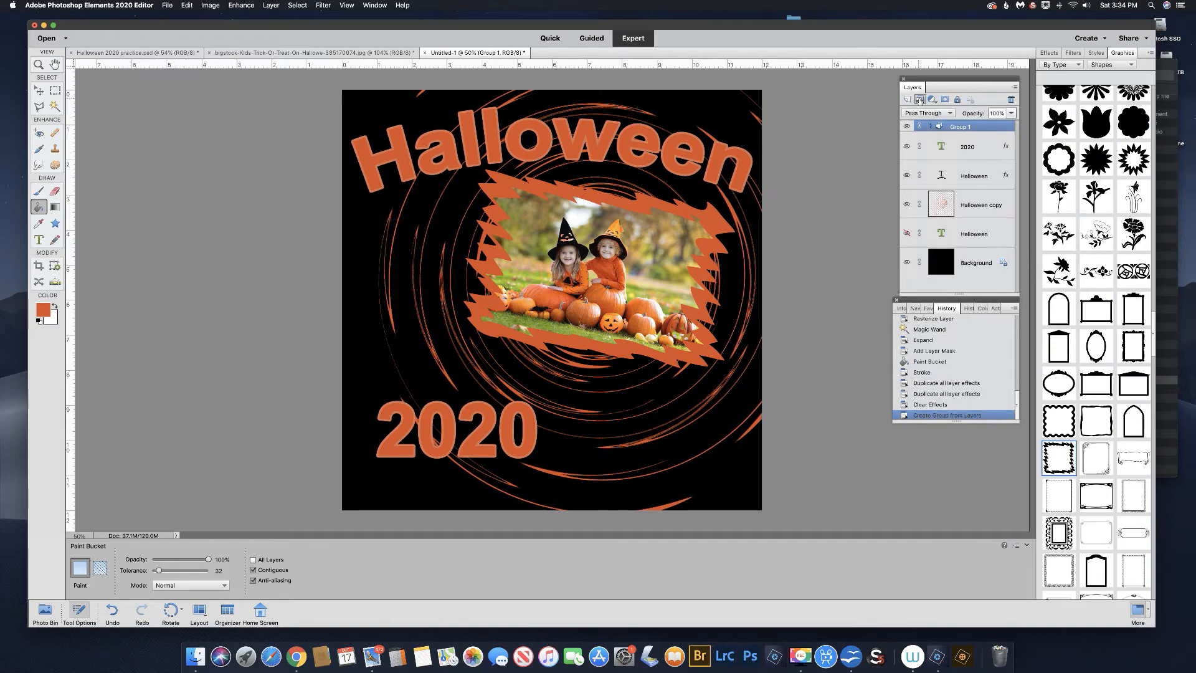
click(932, 127)
click(932, 127)
double_click(959, 127)
text(picture and border)
Copy the 2020 layer's stroke style onto the picture and border group
click(981, 142)
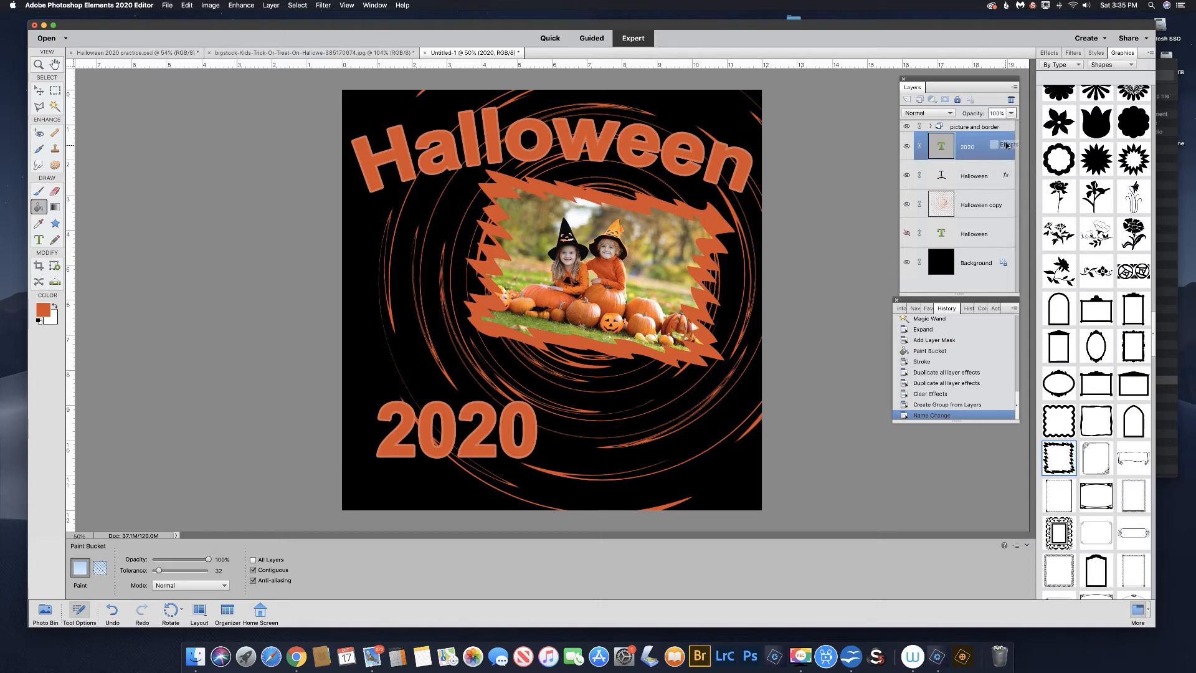
drag(1006, 128, 1006, 128)
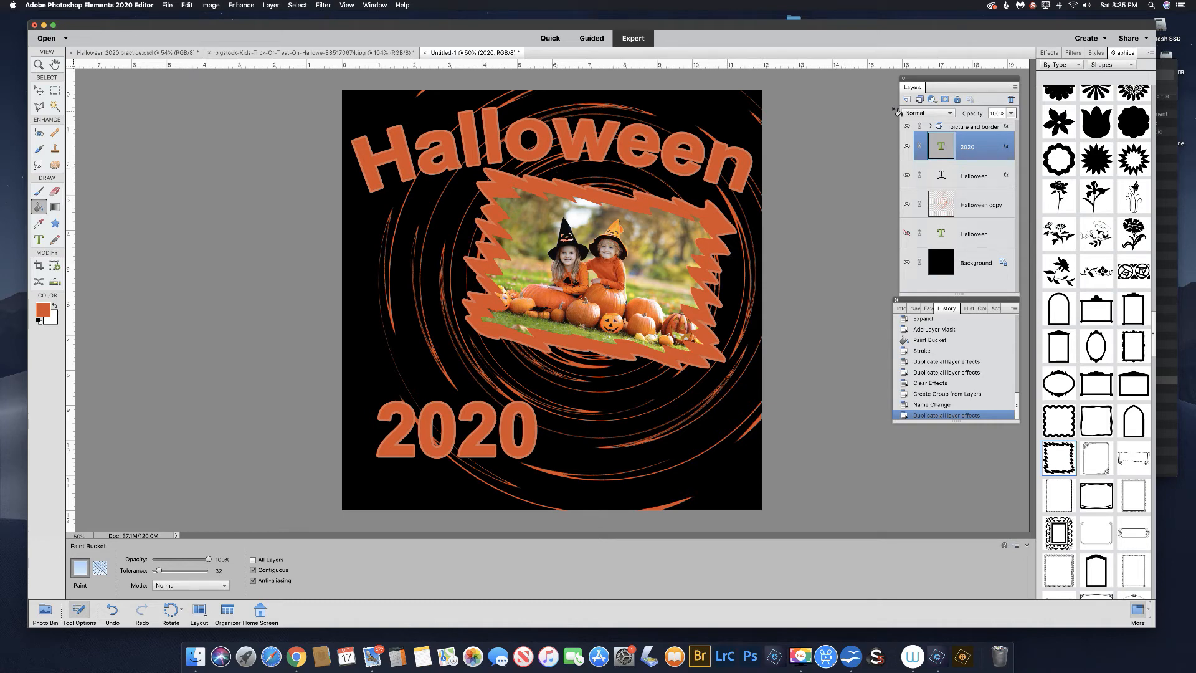
Lower the opacity of the swirl layer, Halloween copy, to about 59%
click(942, 204)
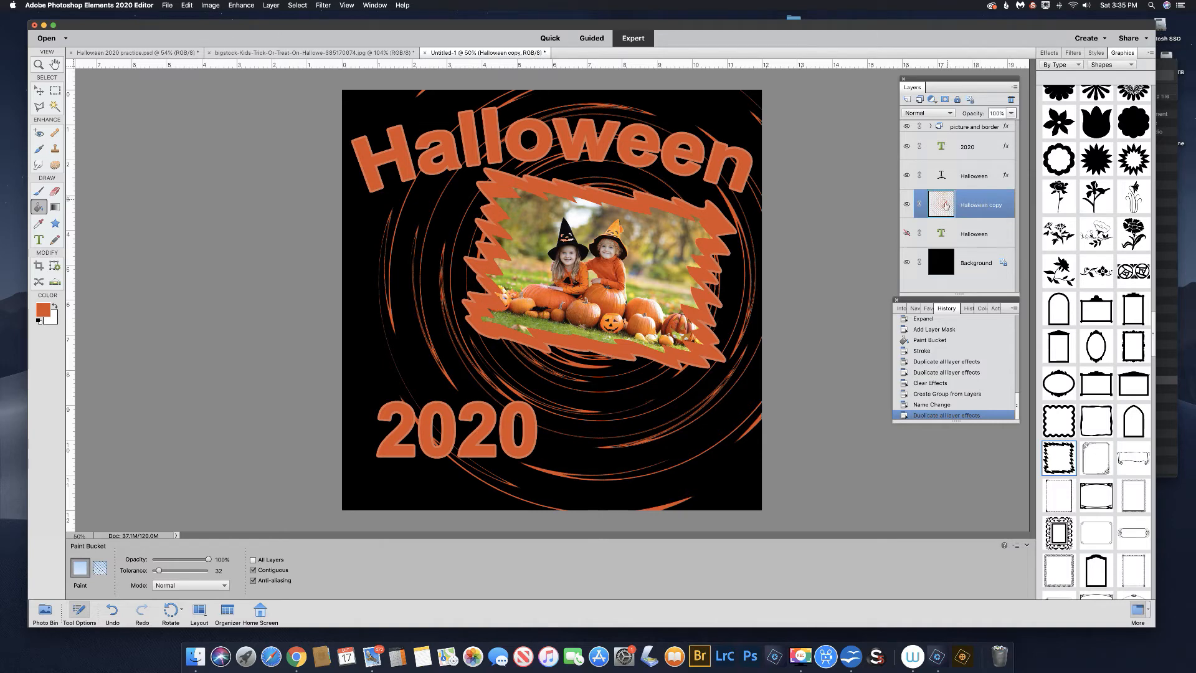
click(1011, 113)
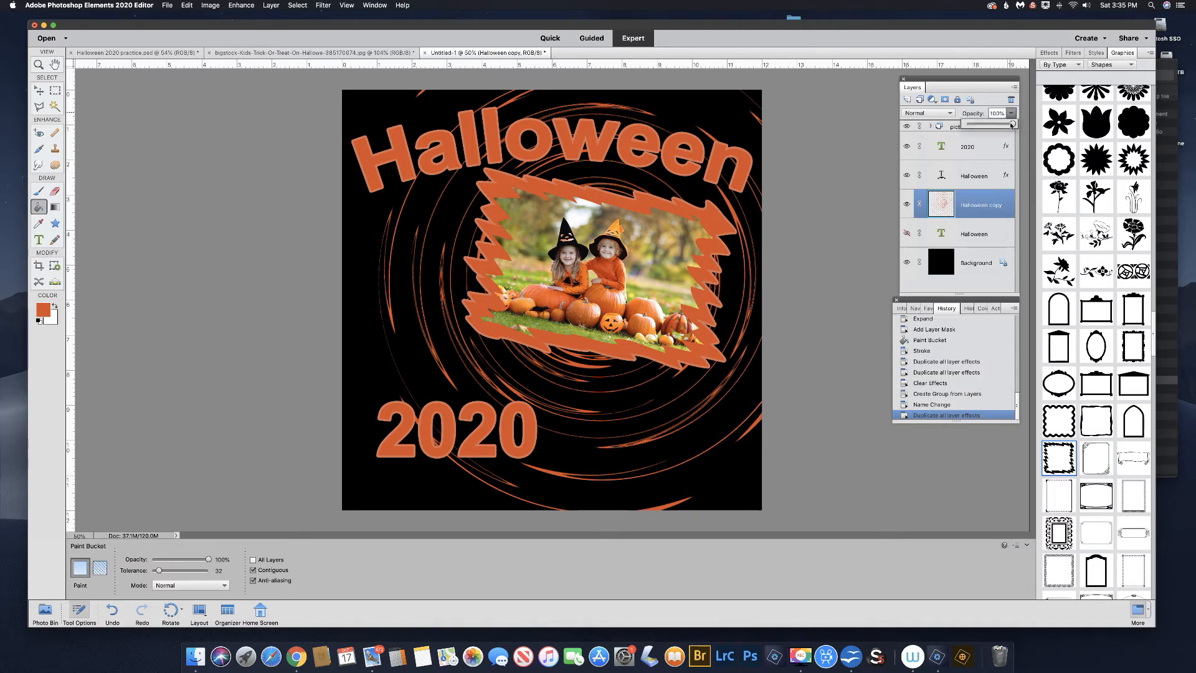
drag(1007, 125, 995, 126)
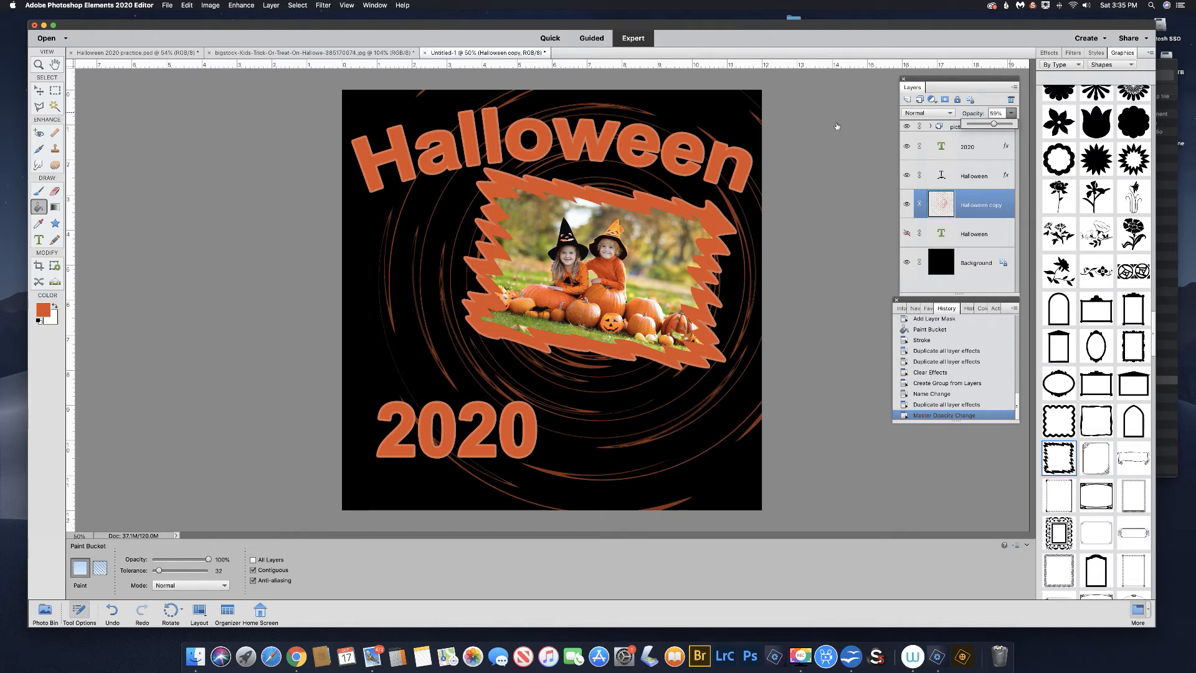
Add a new layer above the picture and border group and render black-and-white Clouds on it
click(938, 126)
click(939, 126)
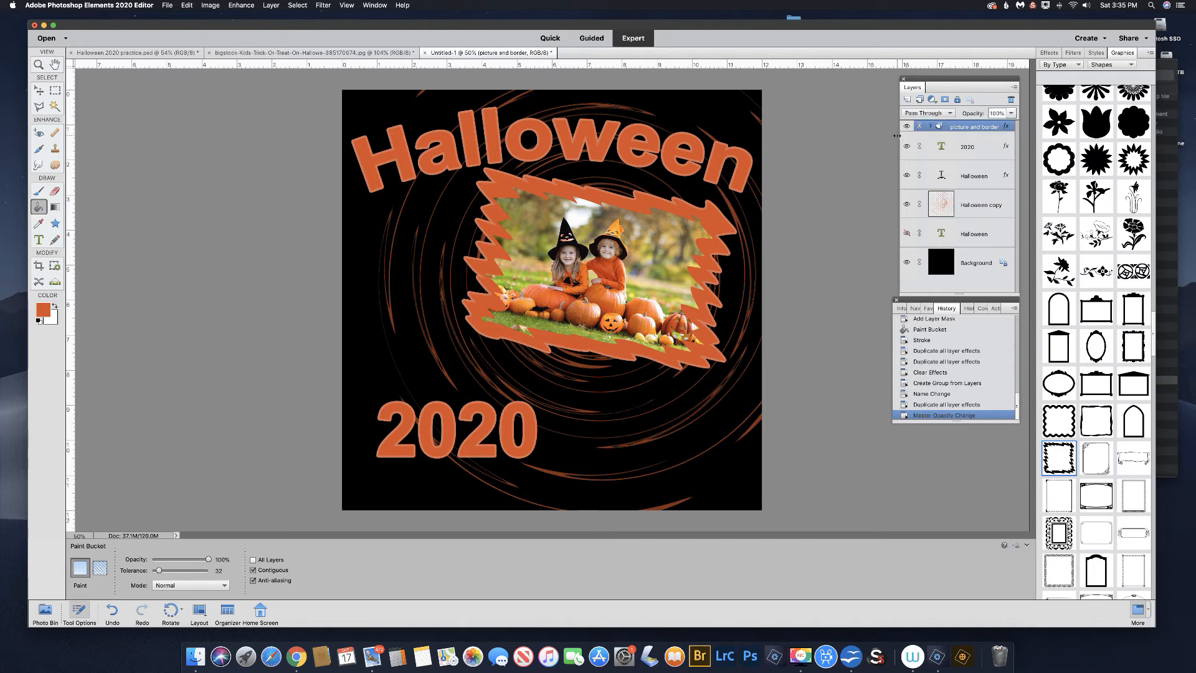
click(908, 100)
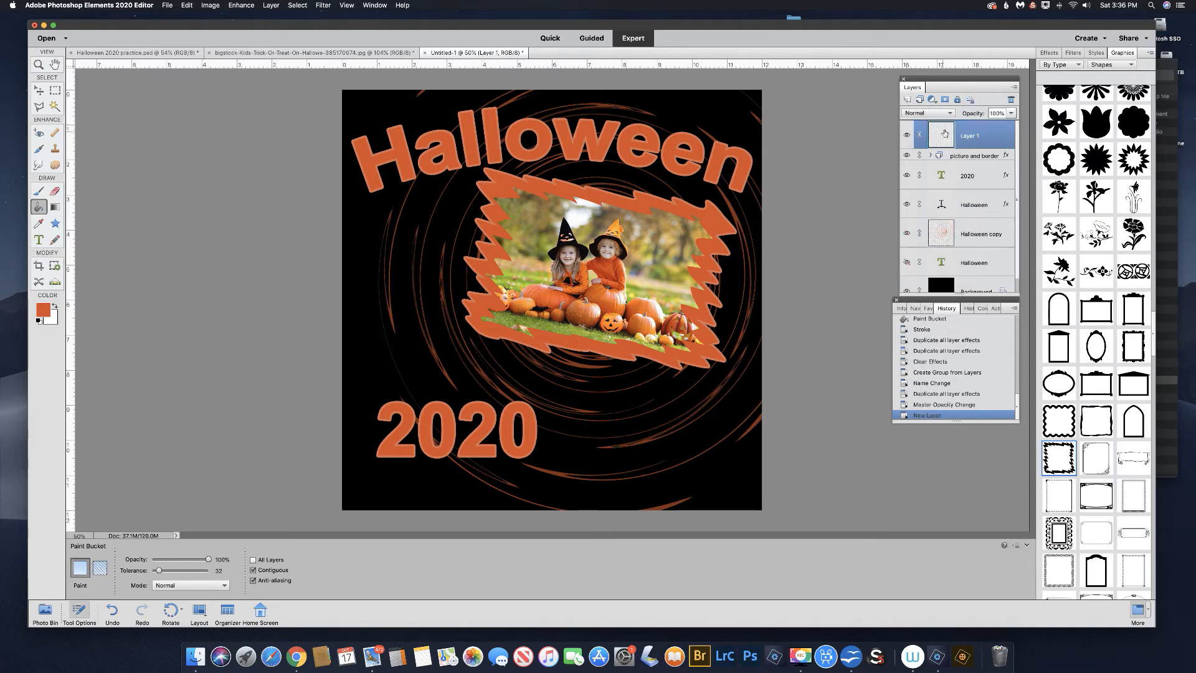
click(38, 321)
click(322, 5)
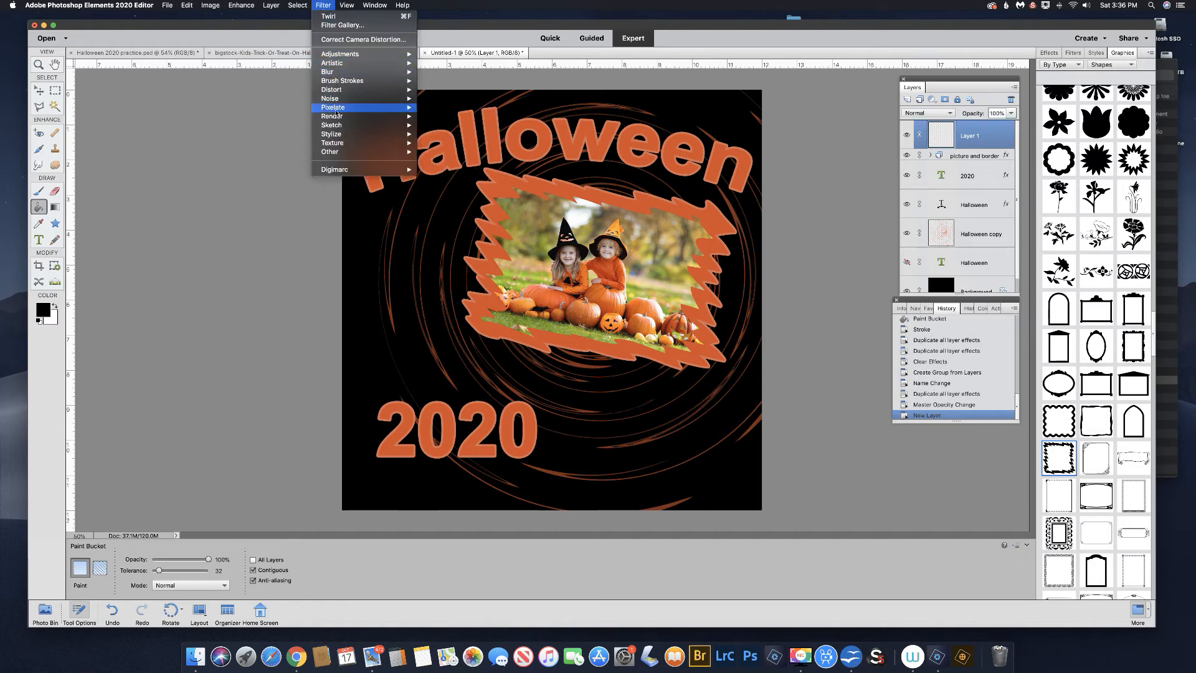
mouse_move(340, 116)
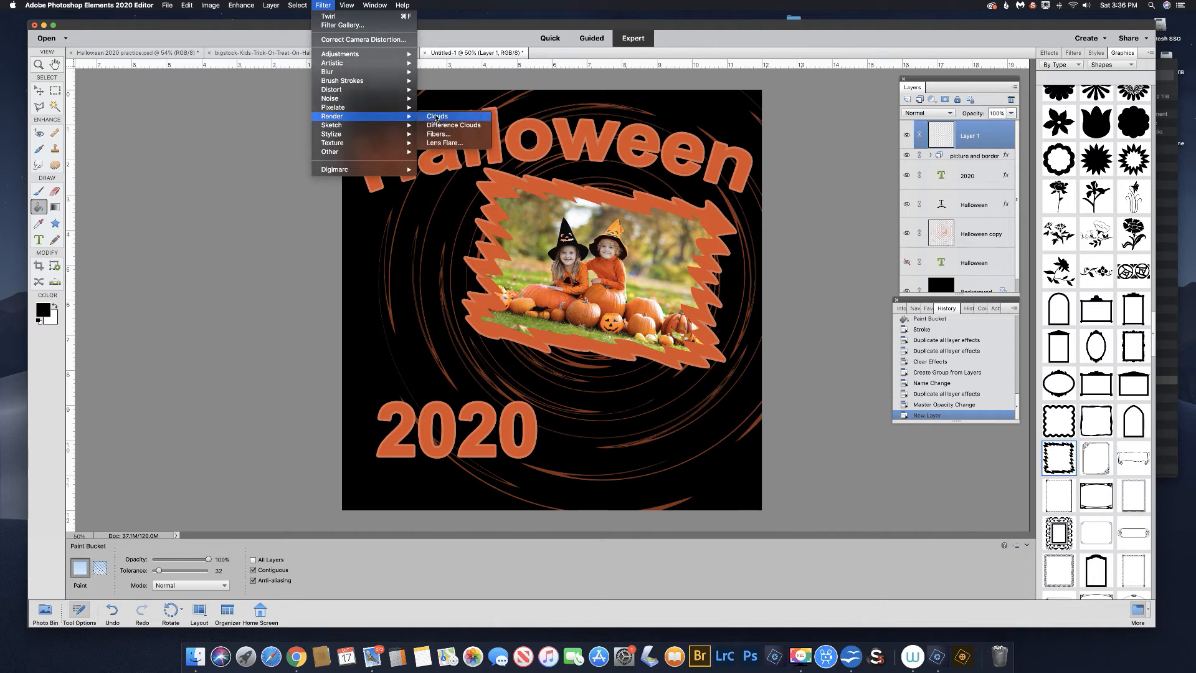
click(437, 117)
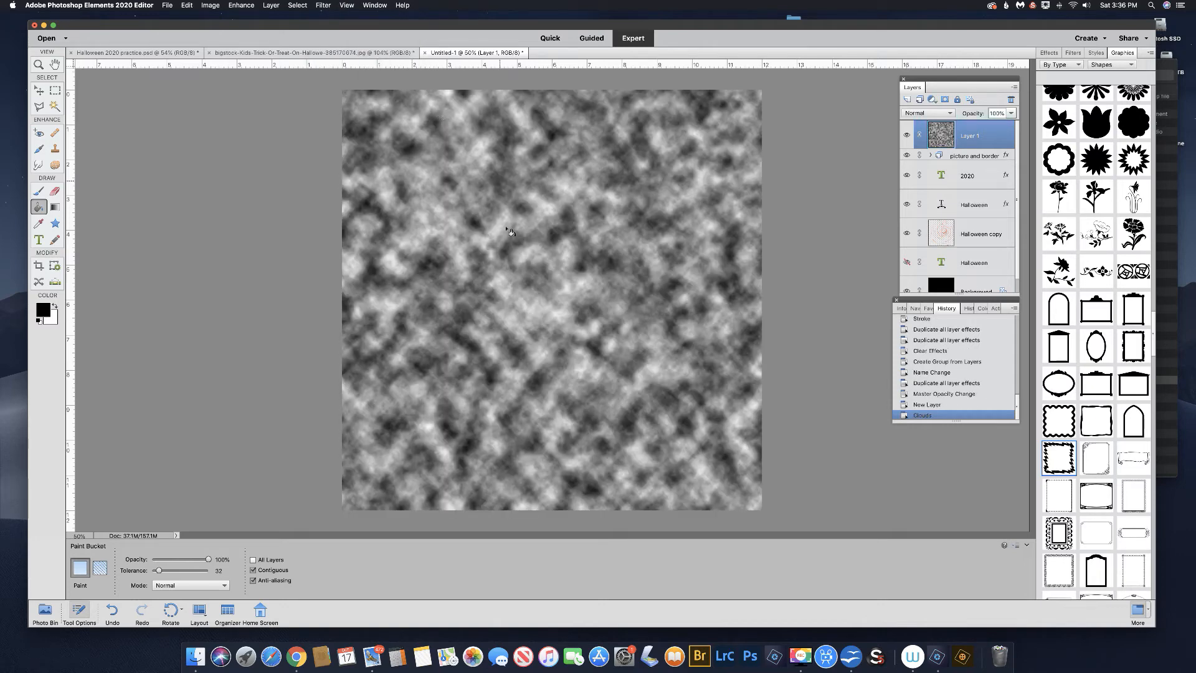
Marquee a small rectangle of the clouds near the page's center, invert the selection, delete the surrounding clouds and deselect
click(55, 90)
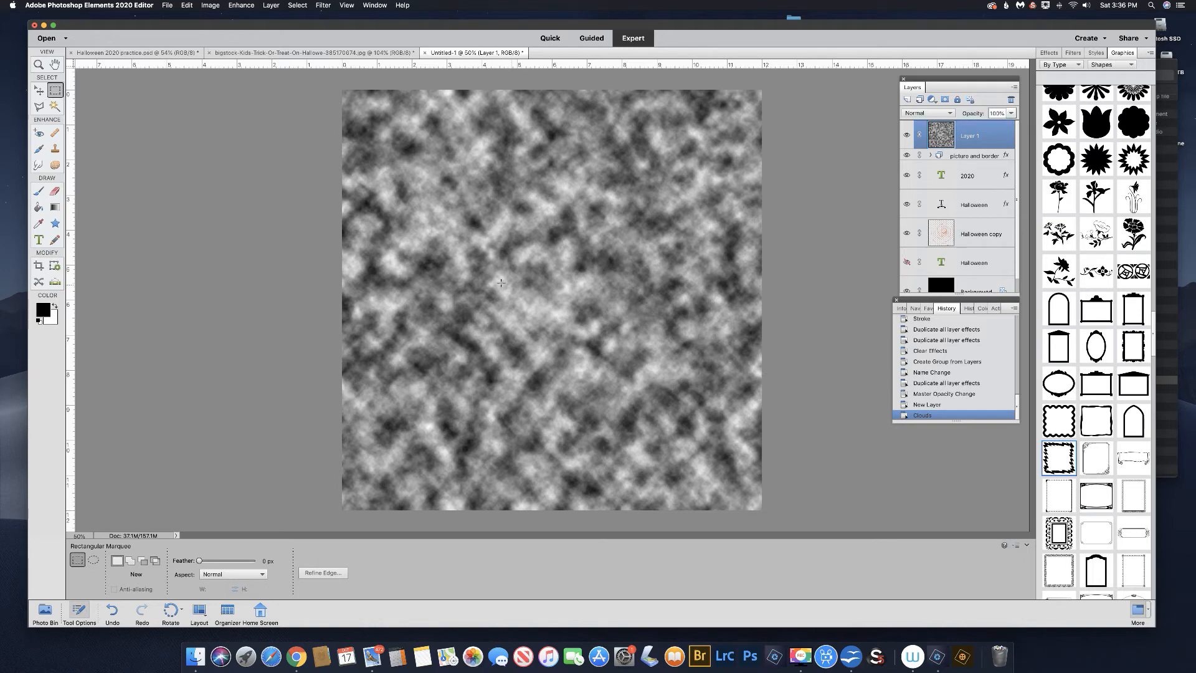
drag(581, 334, 588, 336)
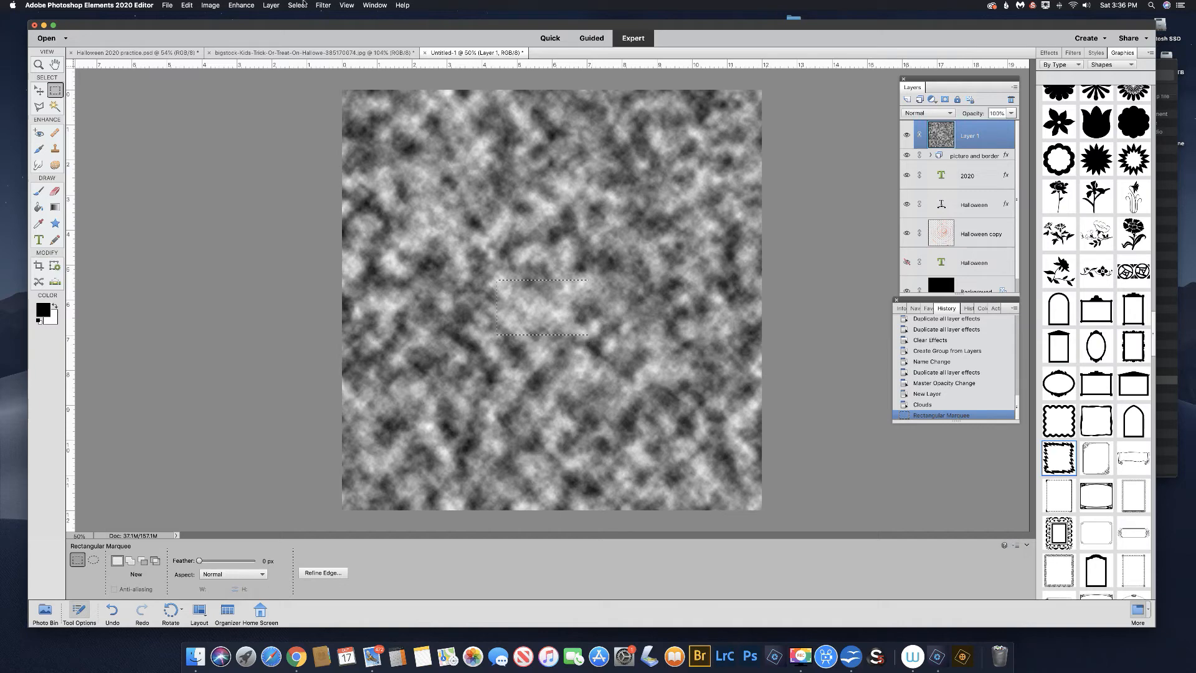
click(300, 5)
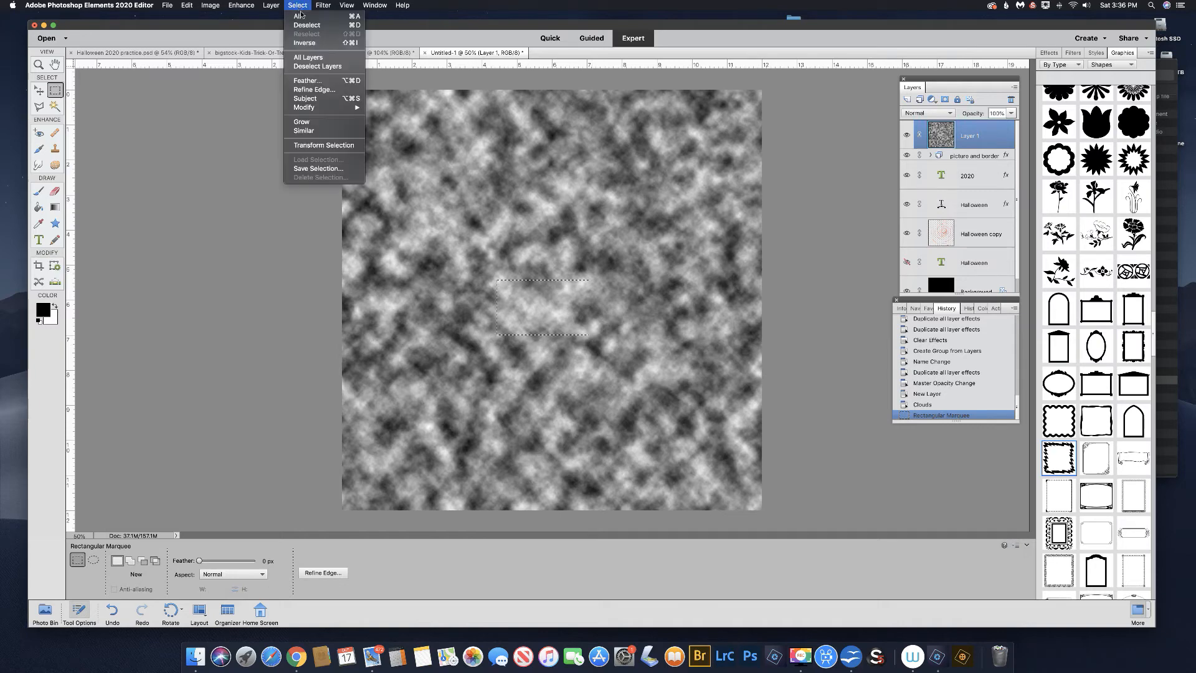
click(315, 44)
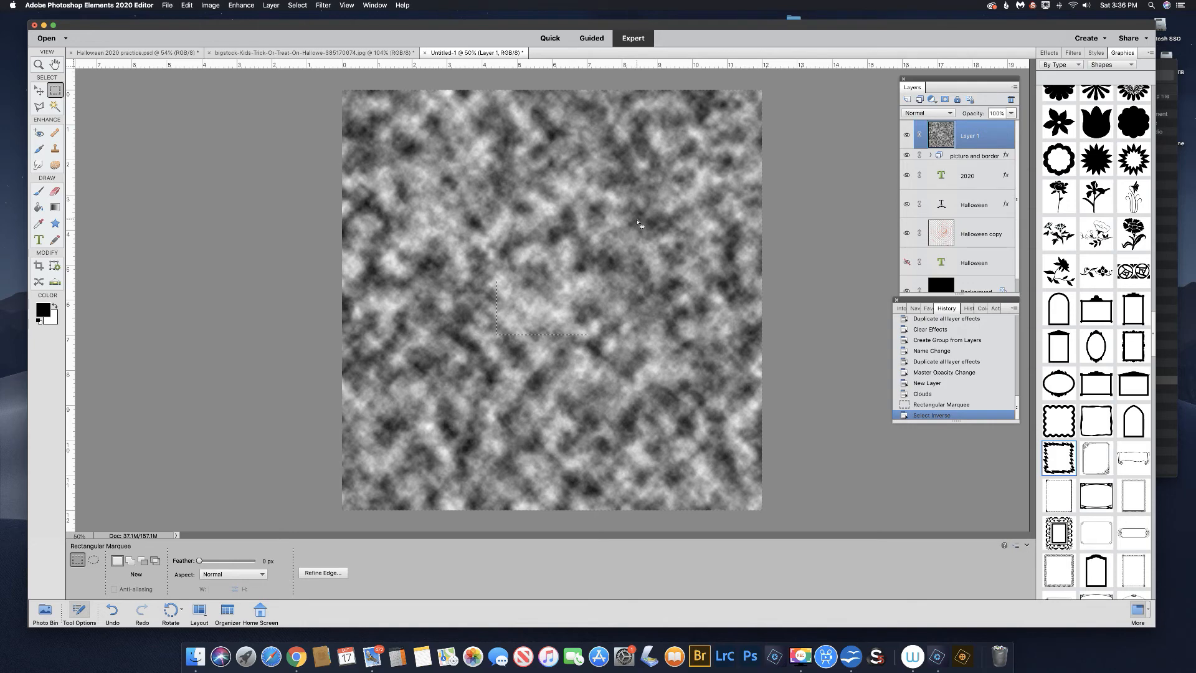
key(Delete)
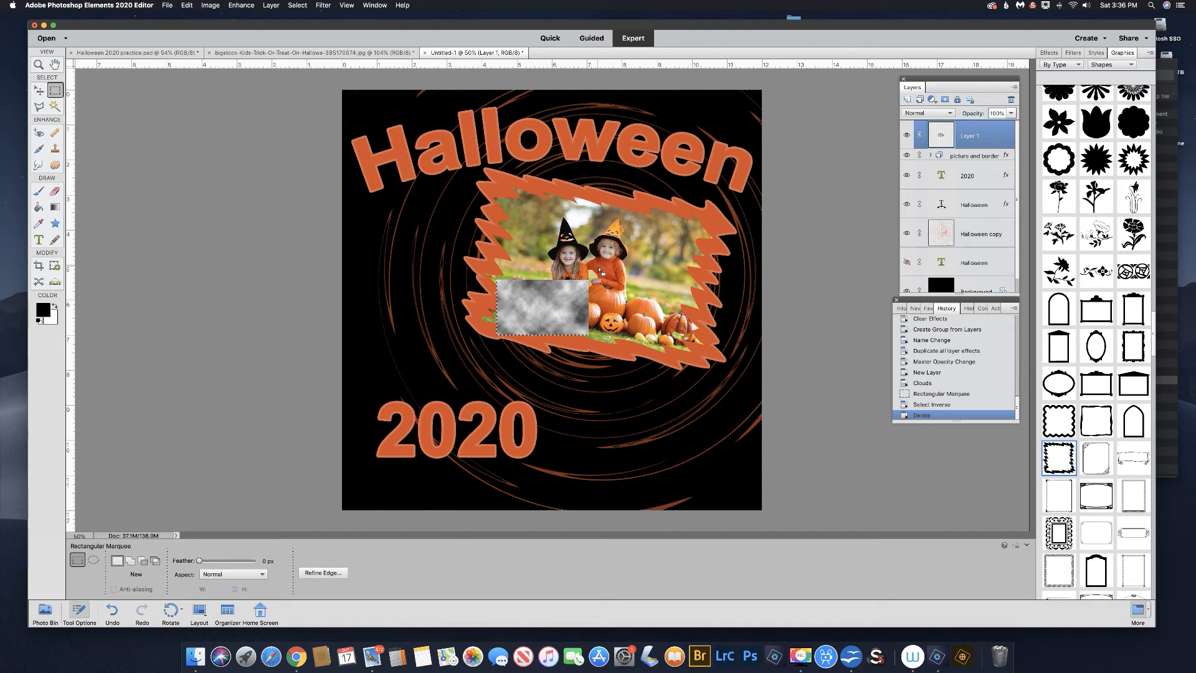
key(super+d)
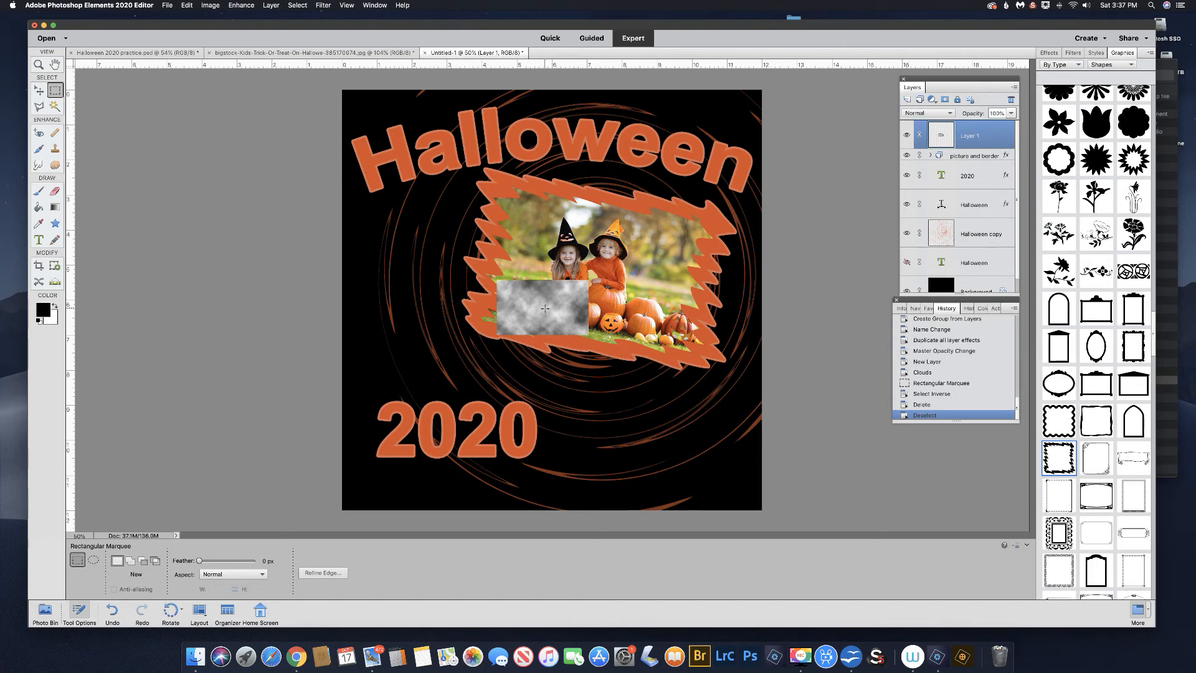
Scale the small clouds patch proportionally to about 939% so it covers the whole page
key(super+t)
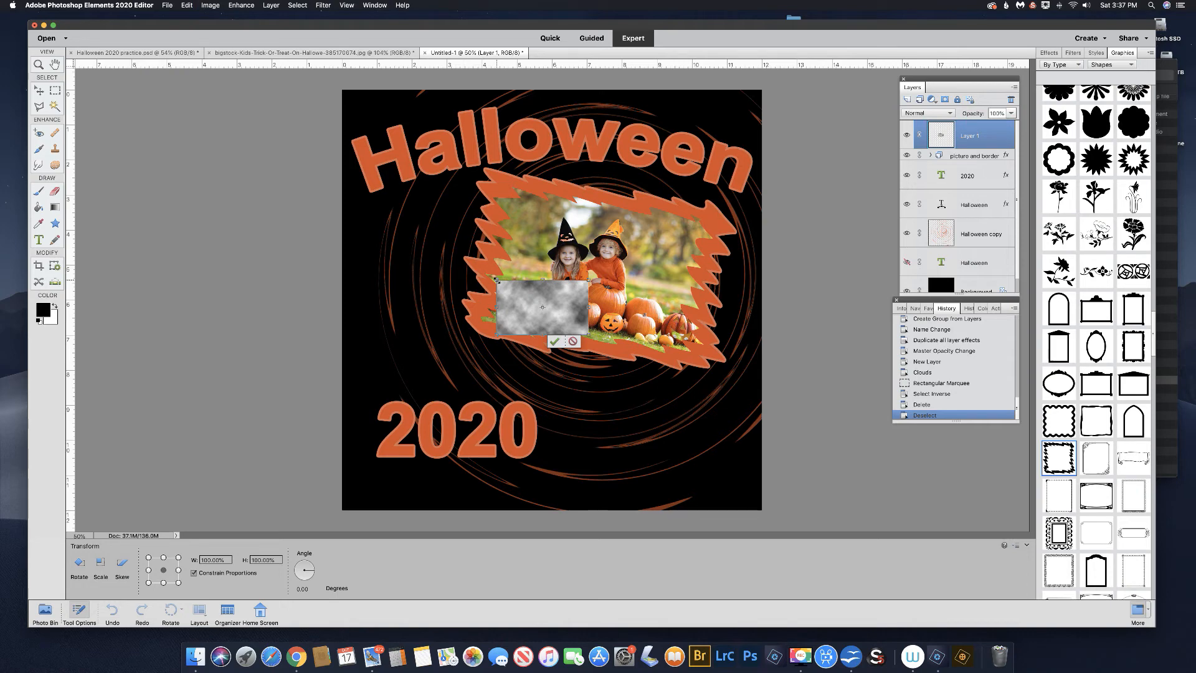
drag(491, 274, 325, 105)
drag(718, 132, 814, 100)
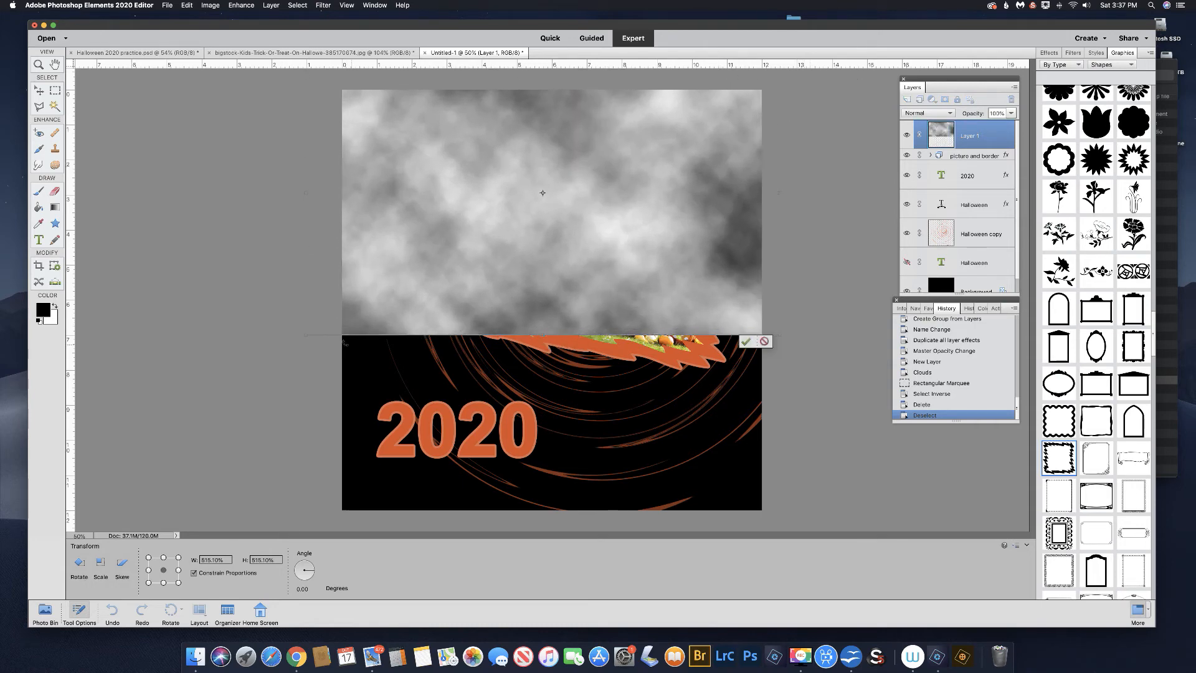
drag(292, 354, 194, 490)
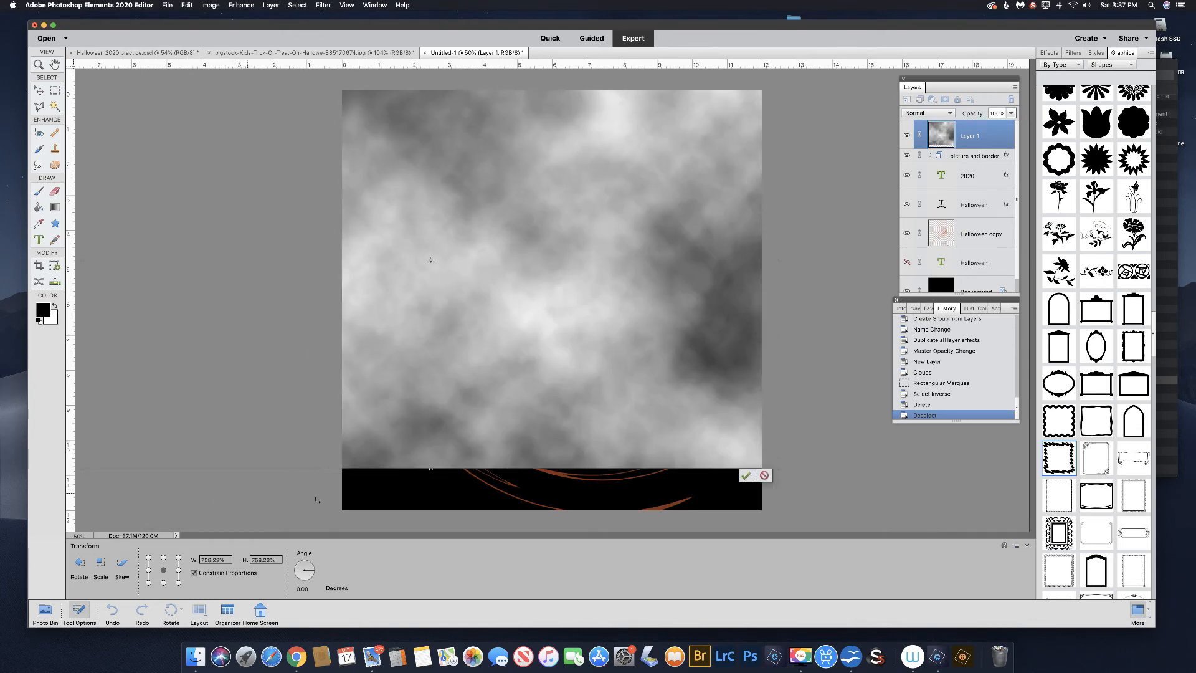
drag(778, 468, 938, 578)
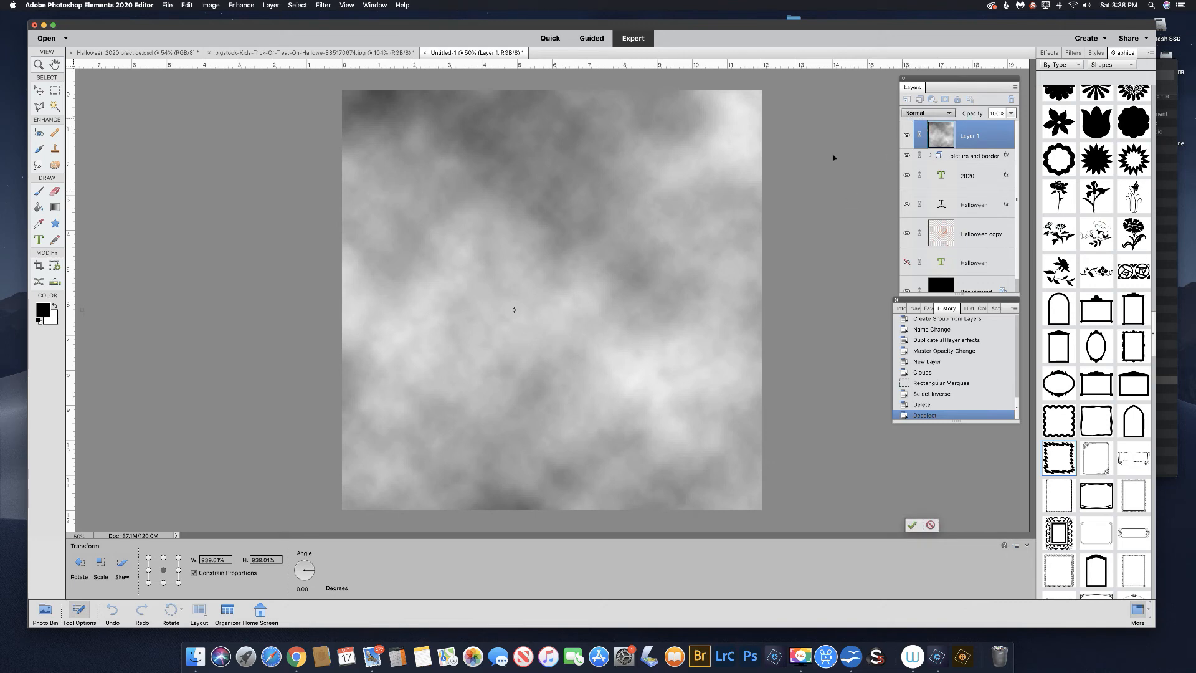
Set the clouds layer's blend mode to Screen and lower its opacity to about 68%
click(947, 114)
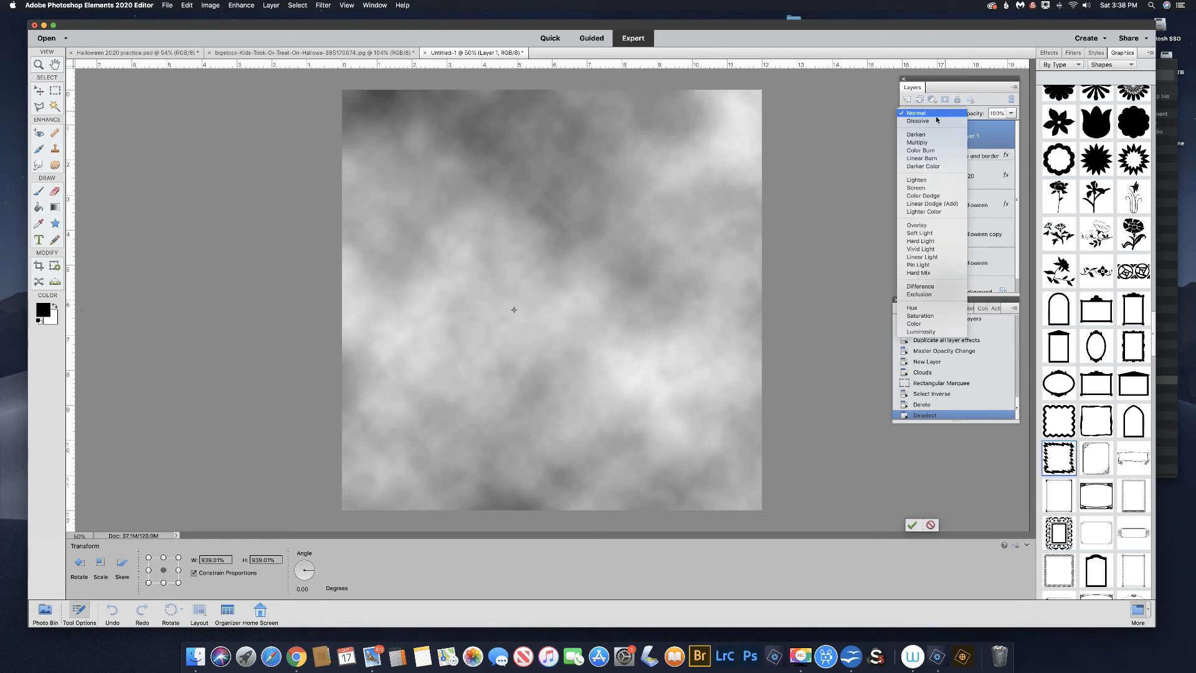
click(923, 188)
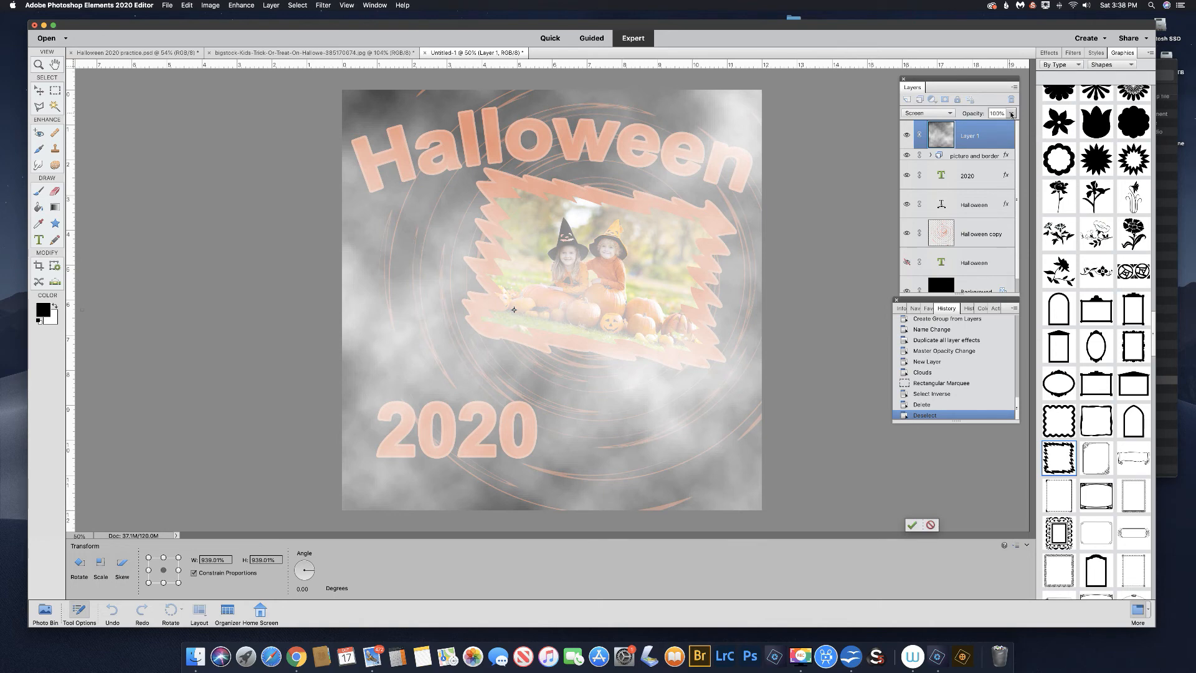
click(1011, 114)
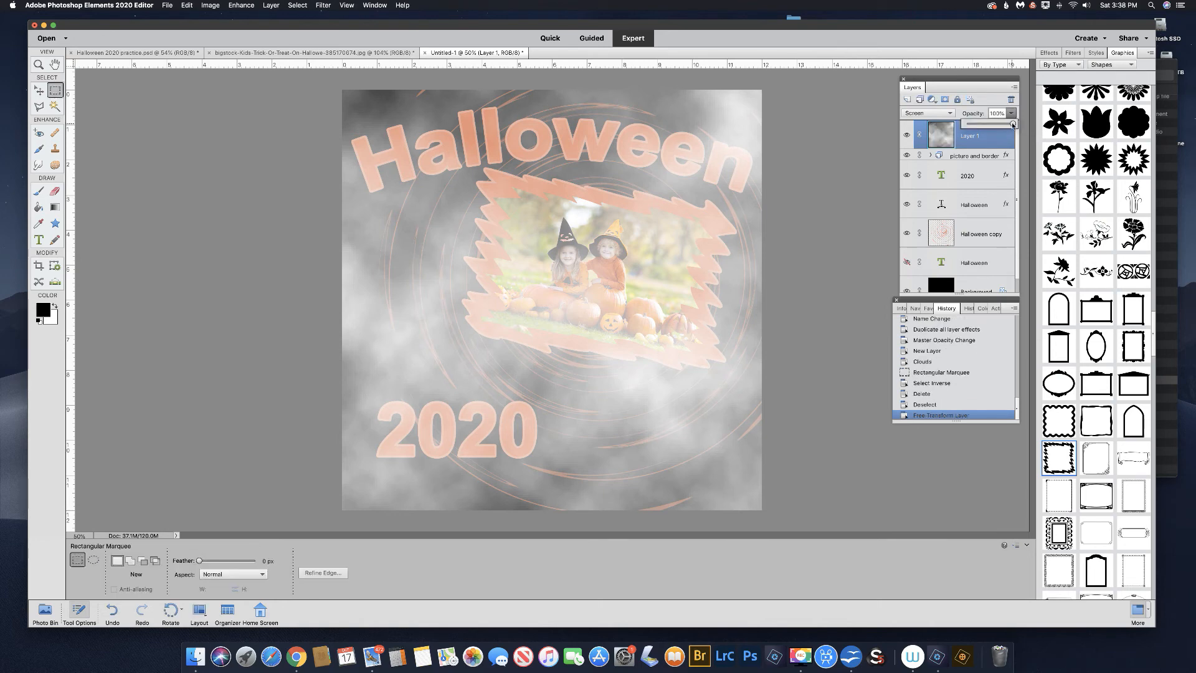
drag(1012, 124, 1001, 124)
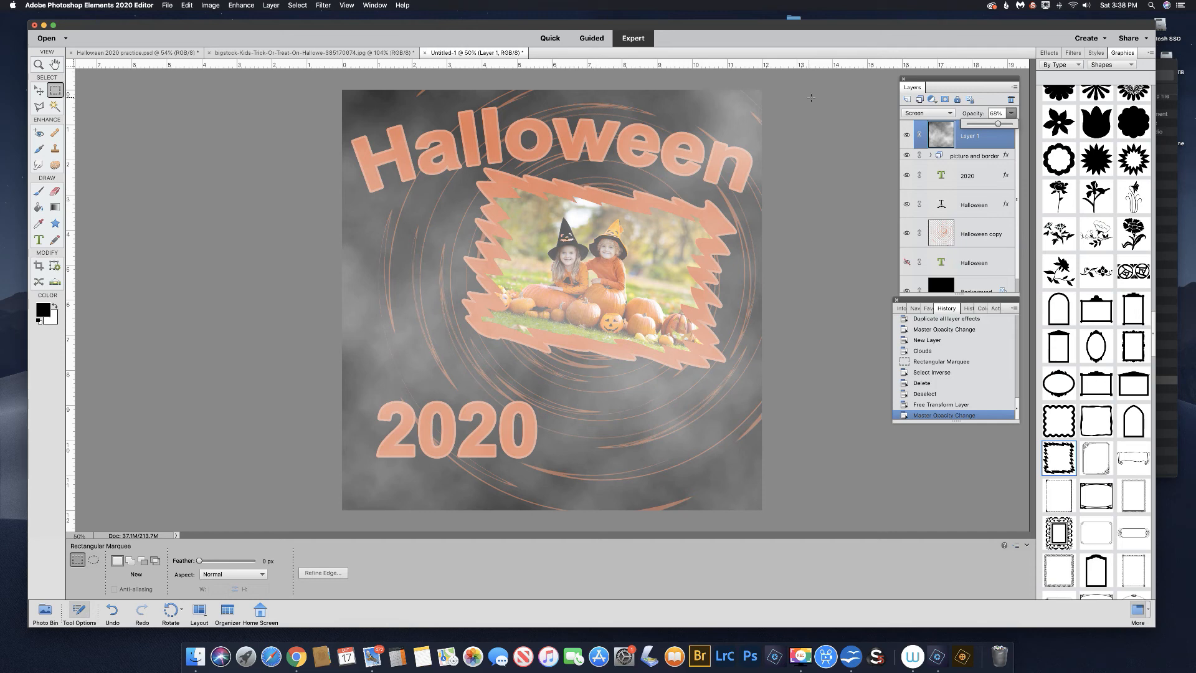
Add a layer mask to the clouds layer and set up the Brush tool at about 1682 px
click(944, 100)
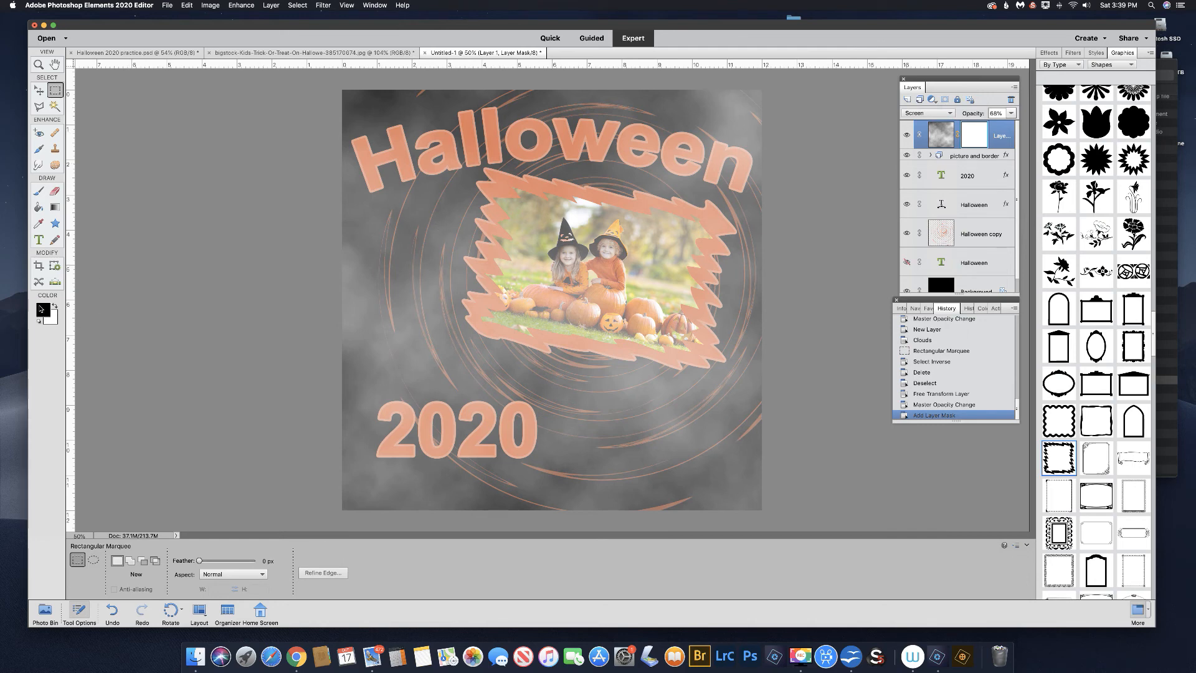
click(39, 191)
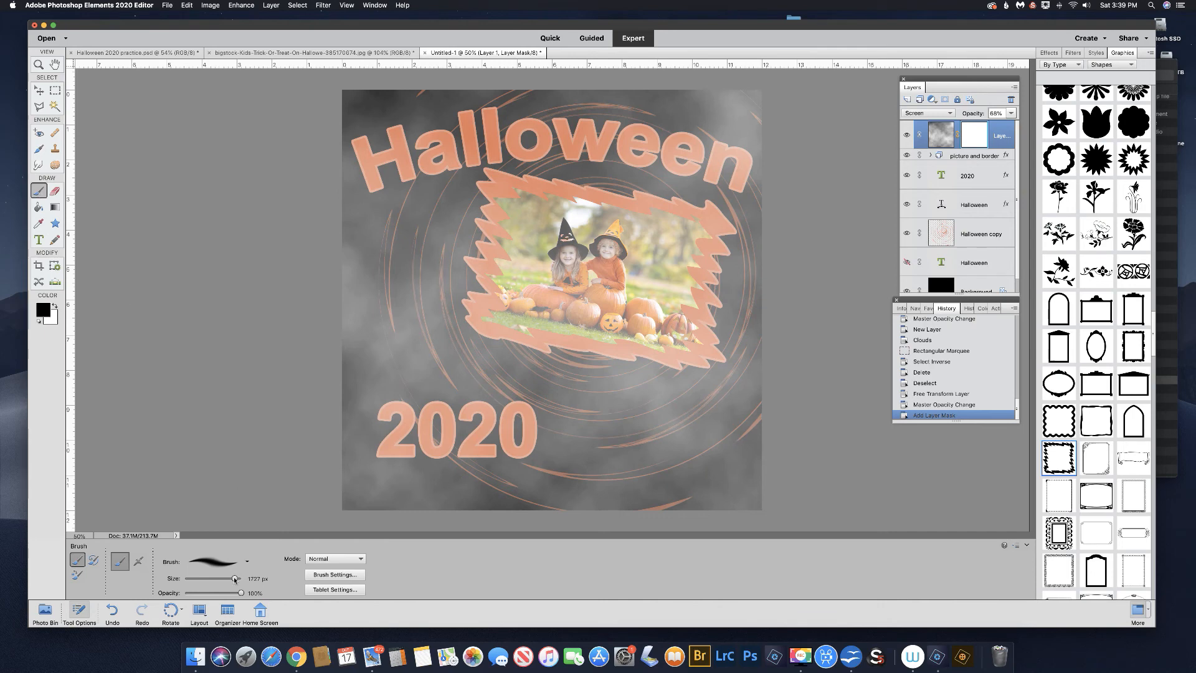
mouse_move(235, 578)
mouse_down()
mouse_move(187, 578)
mouse_move(233, 578)
mouse_up()
Try masking the clouds over the photo with brush hardness at 100%, and undo the stroke
click(332, 574)
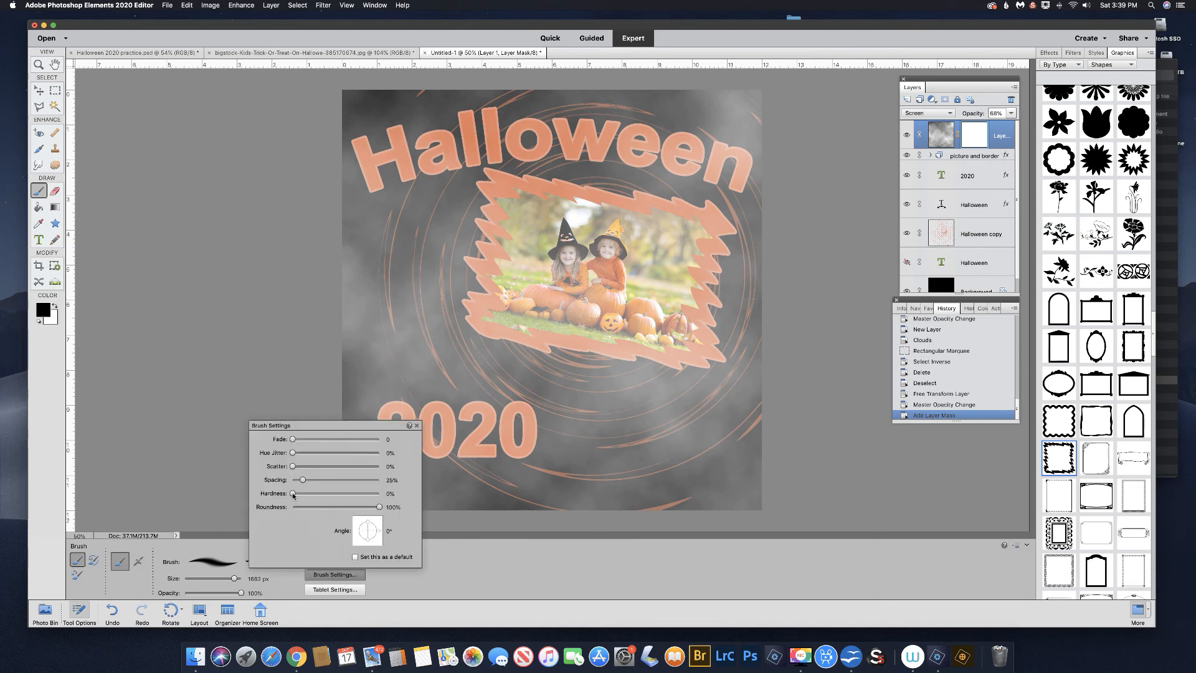
drag(356, 497, 379, 498)
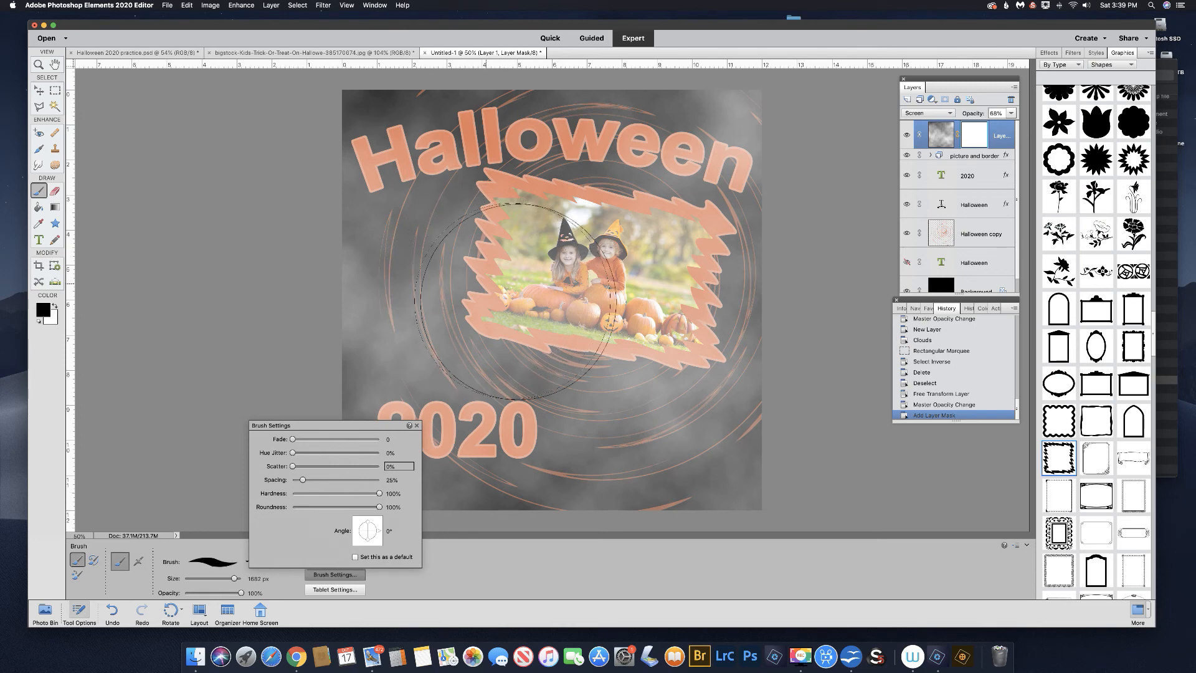
drag(485, 283, 540, 302)
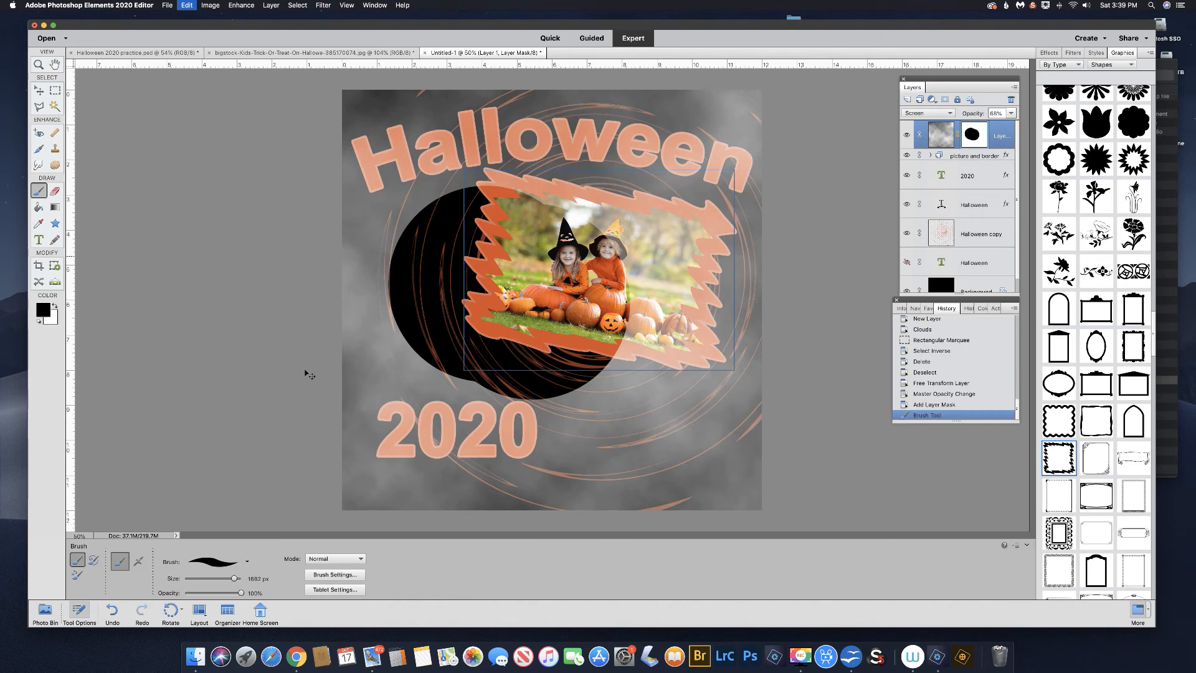
key(super+z)
Set the brush hardness to 0% and paint black on the clouds mask over the photo, frame, title and surrounding swirl
click(318, 576)
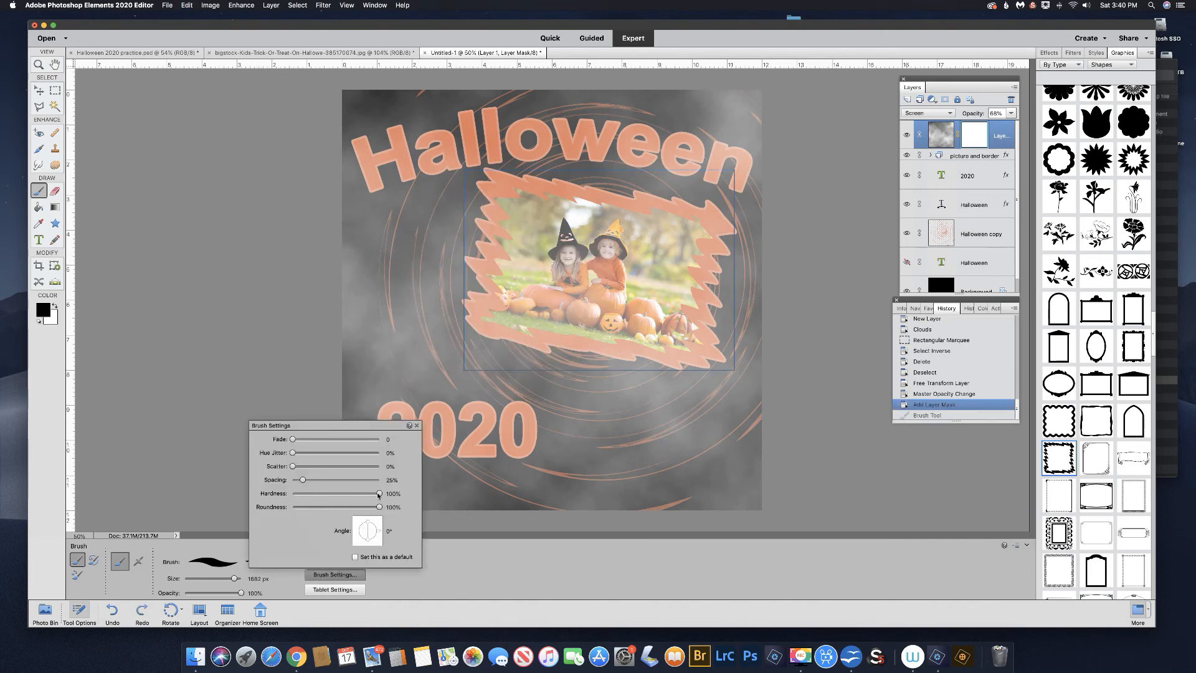
drag(382, 495, 290, 495)
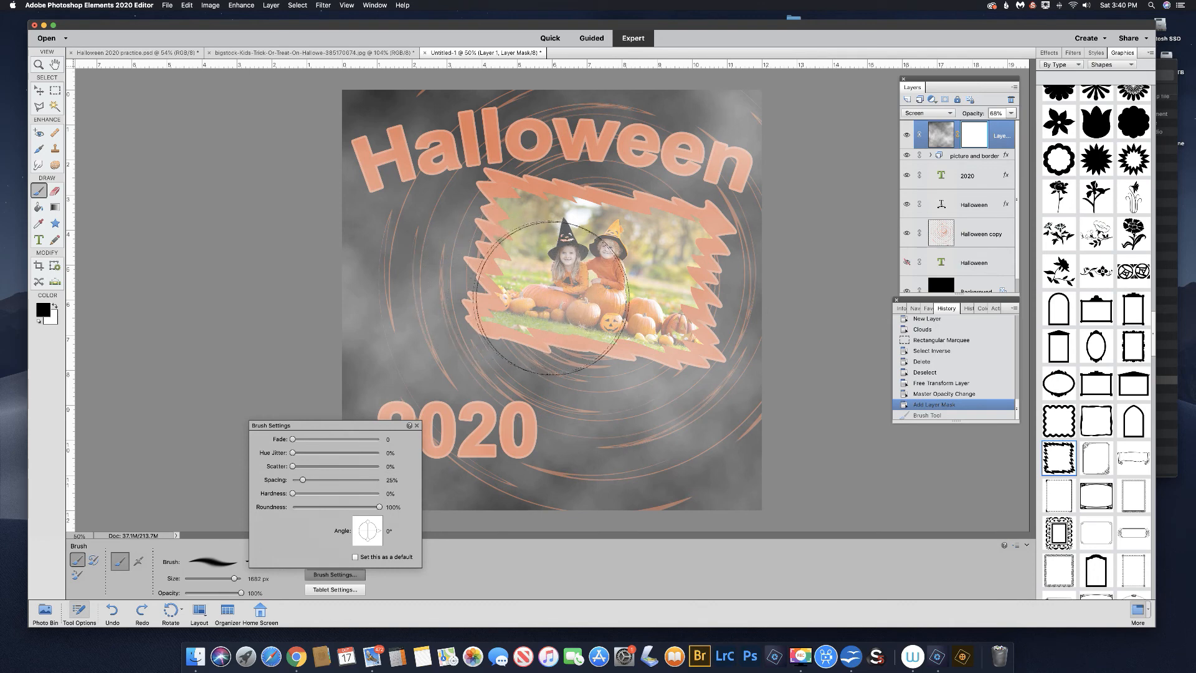
click(542, 294)
drag(540, 298, 640, 306)
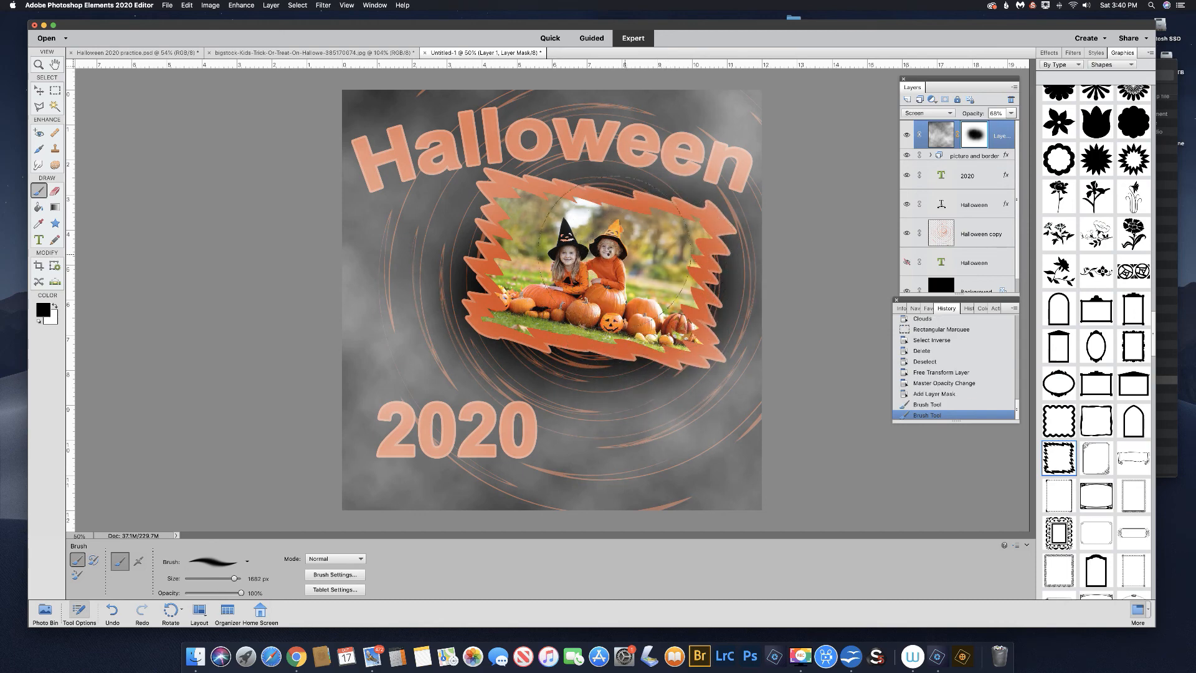
click(520, 237)
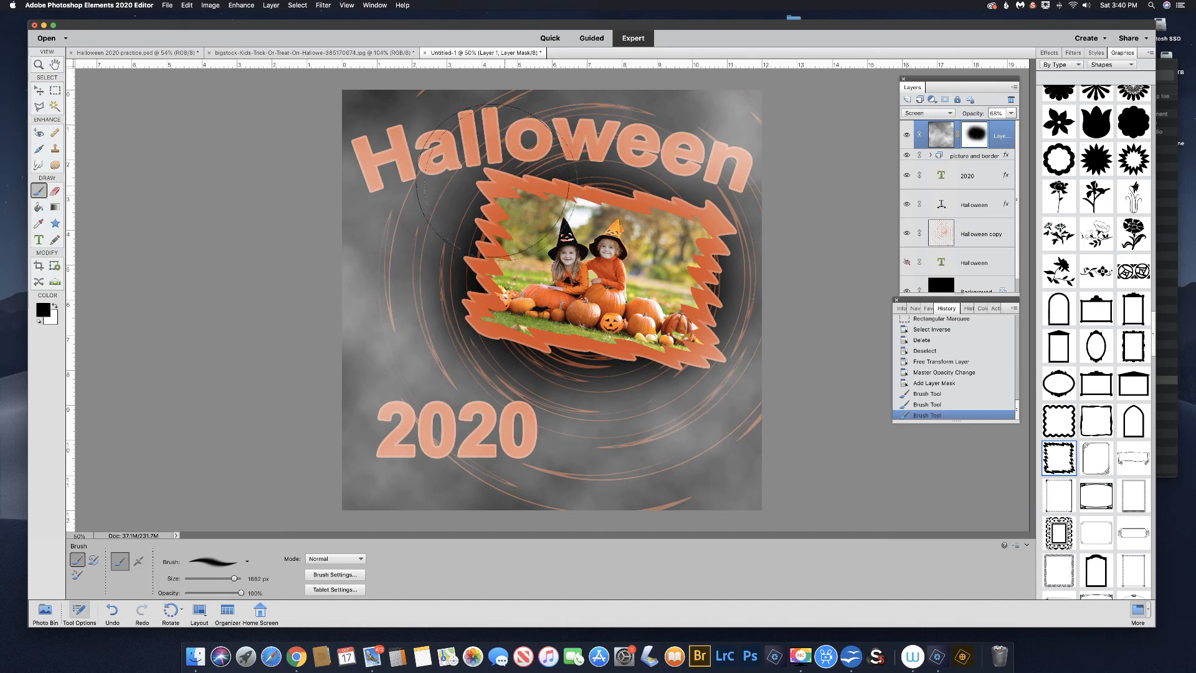
mouse_move(492, 181)
mouse_down()
mouse_move(551, 169)
mouse_move(635, 187)
mouse_up()
mouse_move(663, 150)
mouse_down()
mouse_move(717, 215)
mouse_move(721, 303)
mouse_up()
drag(721, 346, 711, 376)
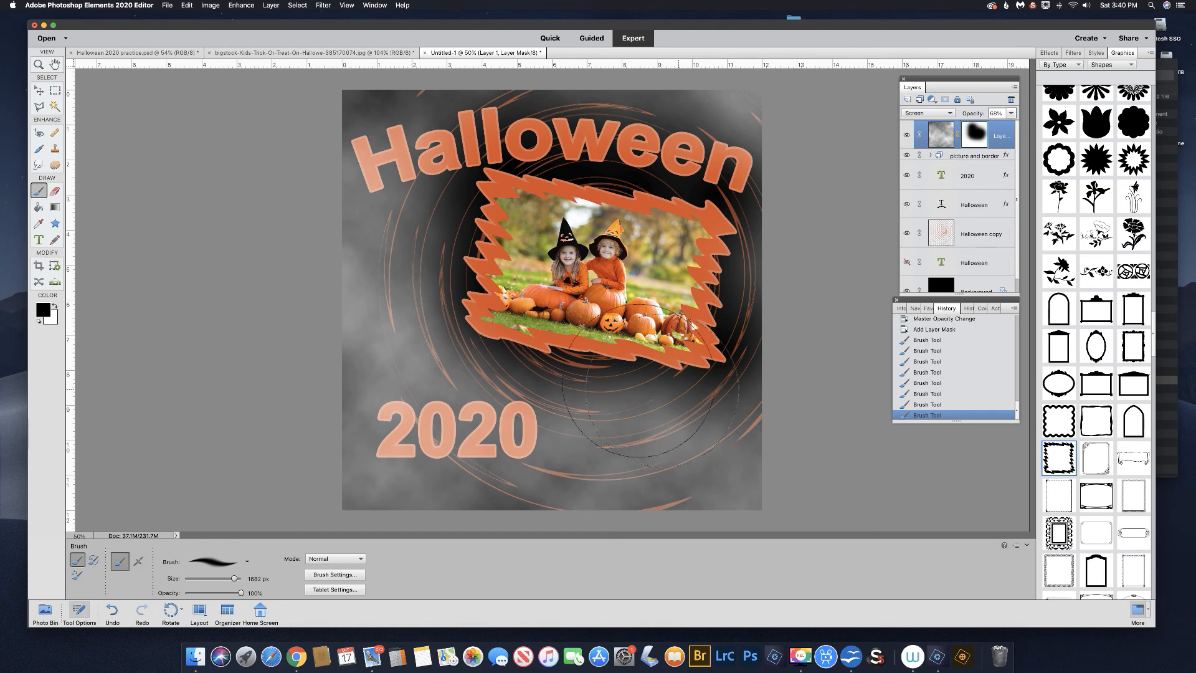
drag(641, 399, 623, 417)
drag(698, 430, 682, 448)
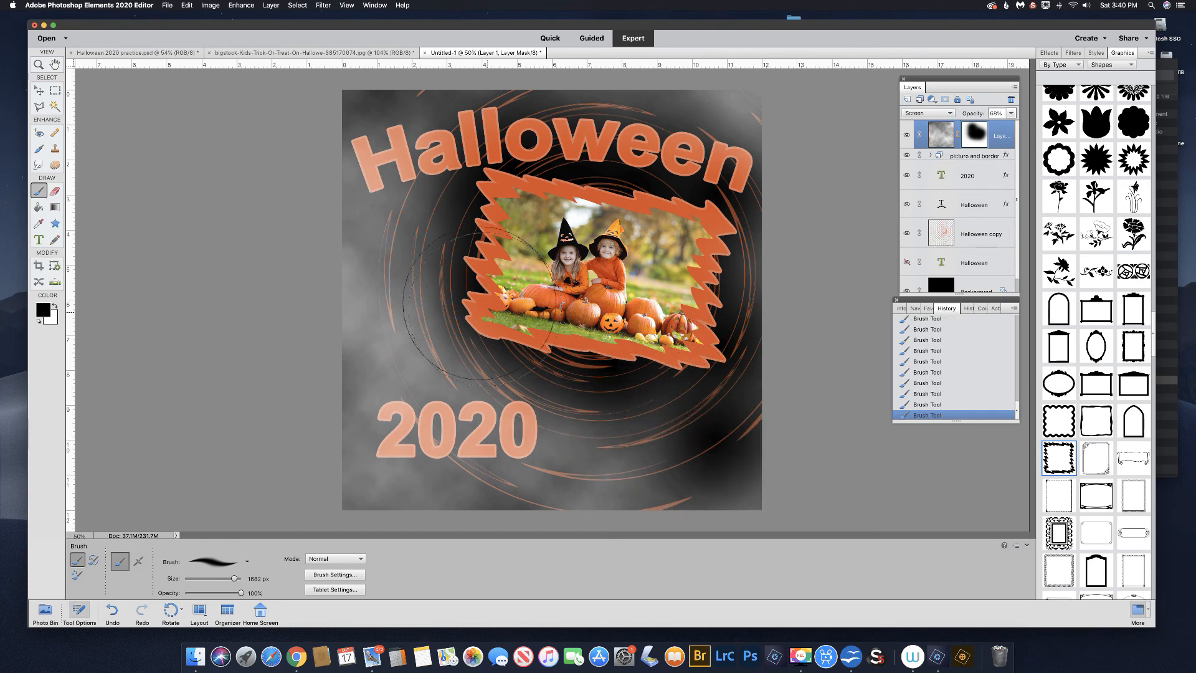
mouse_move(446, 336)
mouse_down()
mouse_move(445, 274)
mouse_move(411, 205)
mouse_move(469, 188)
mouse_up()
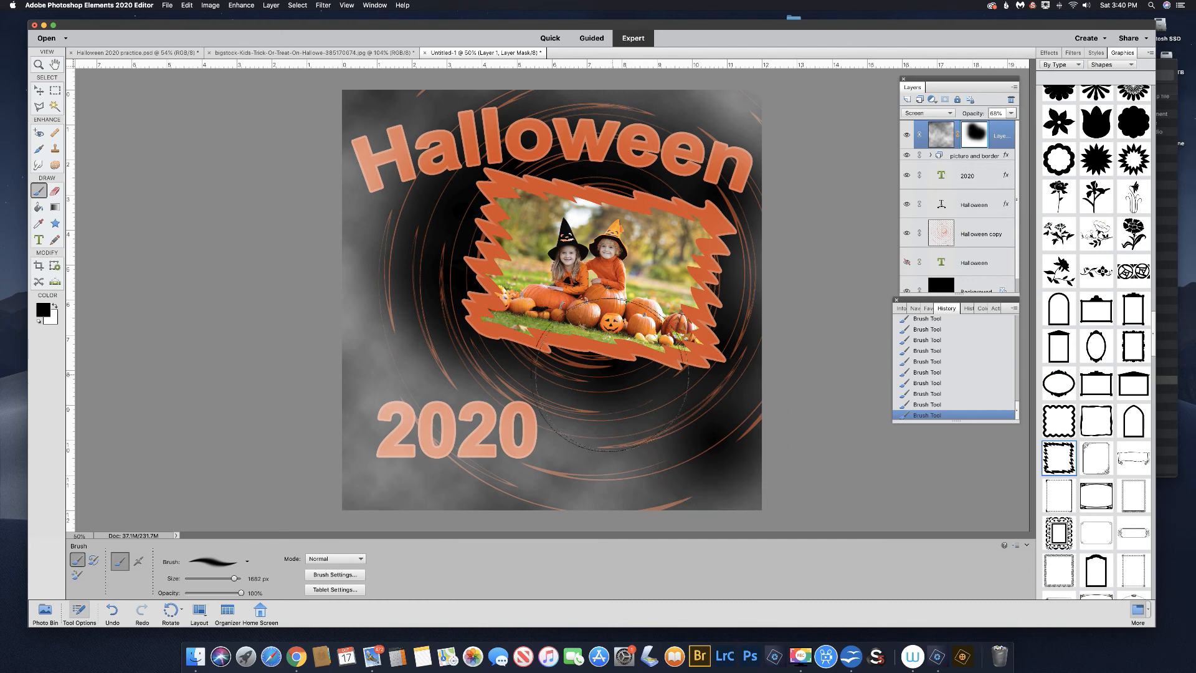
click(609, 374)
click(530, 379)
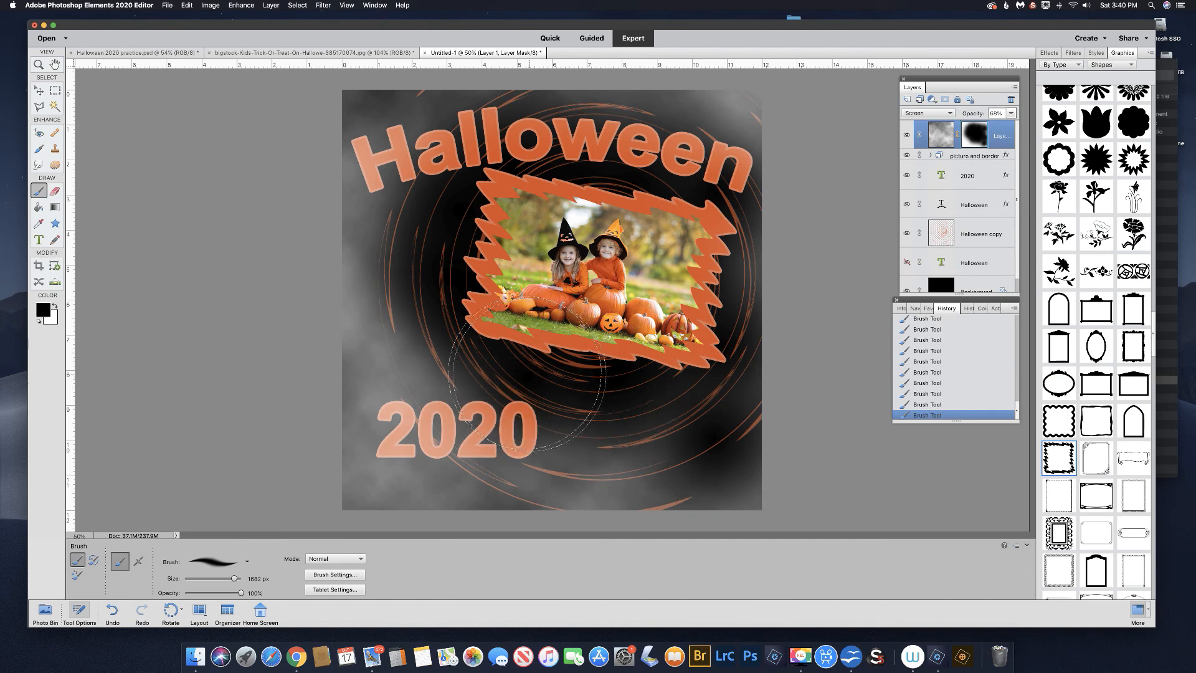
click(449, 369)
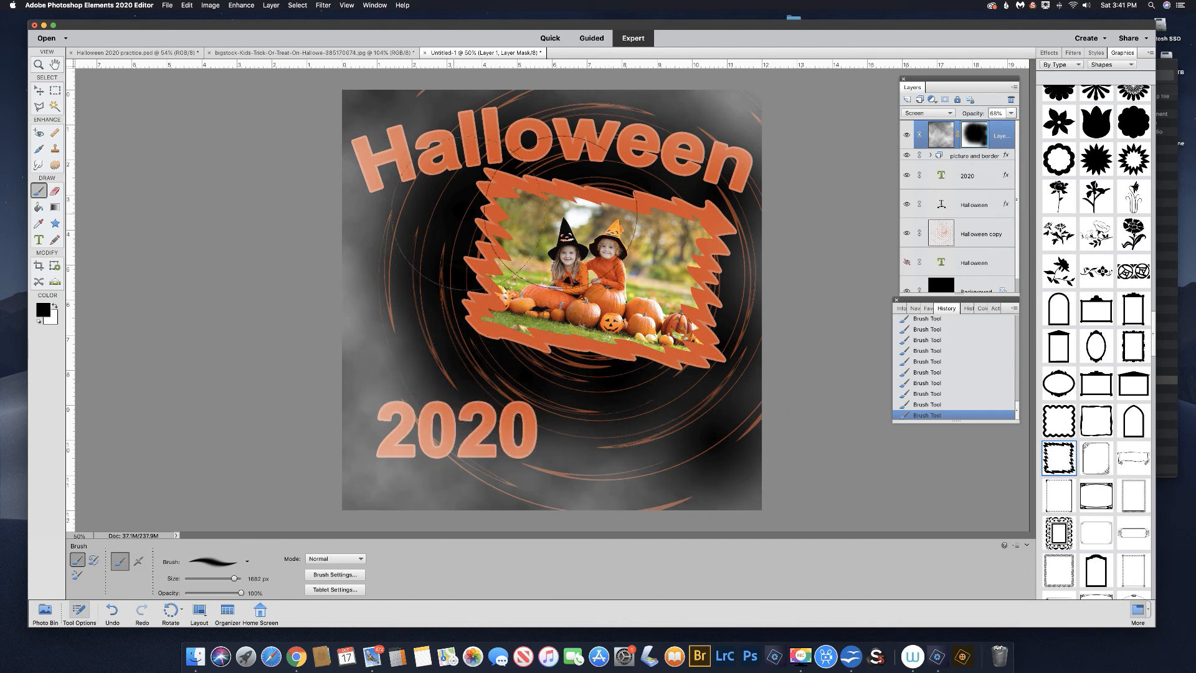
click(454, 214)
click(717, 195)
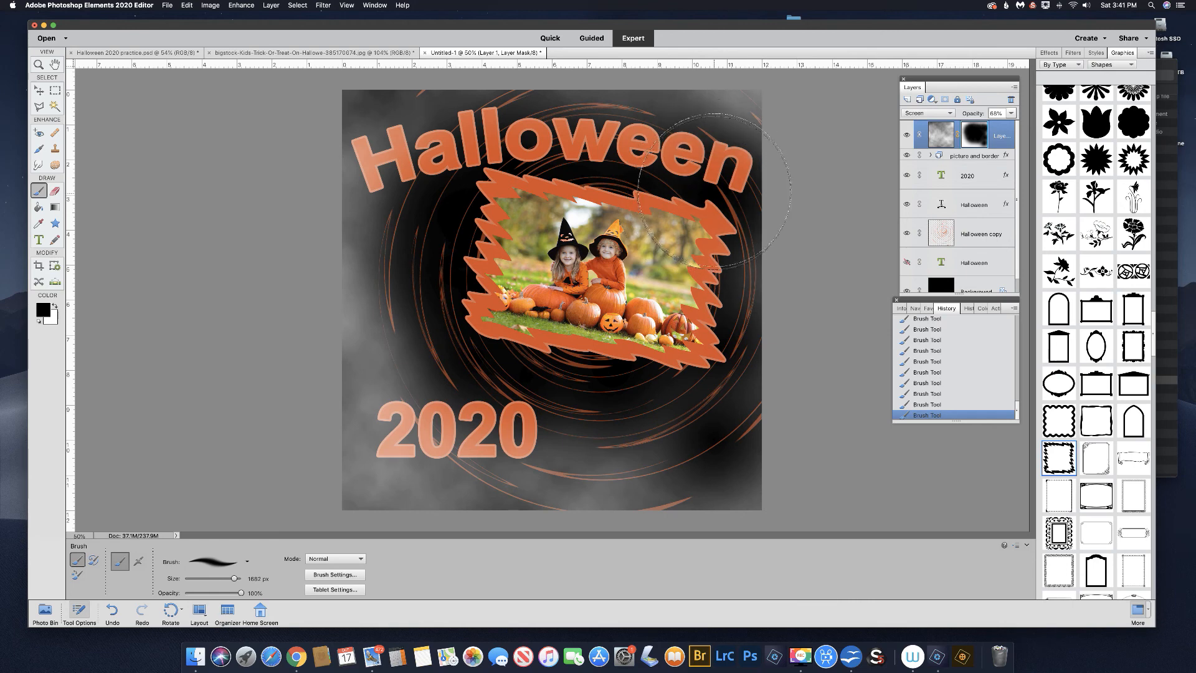
click(690, 163)
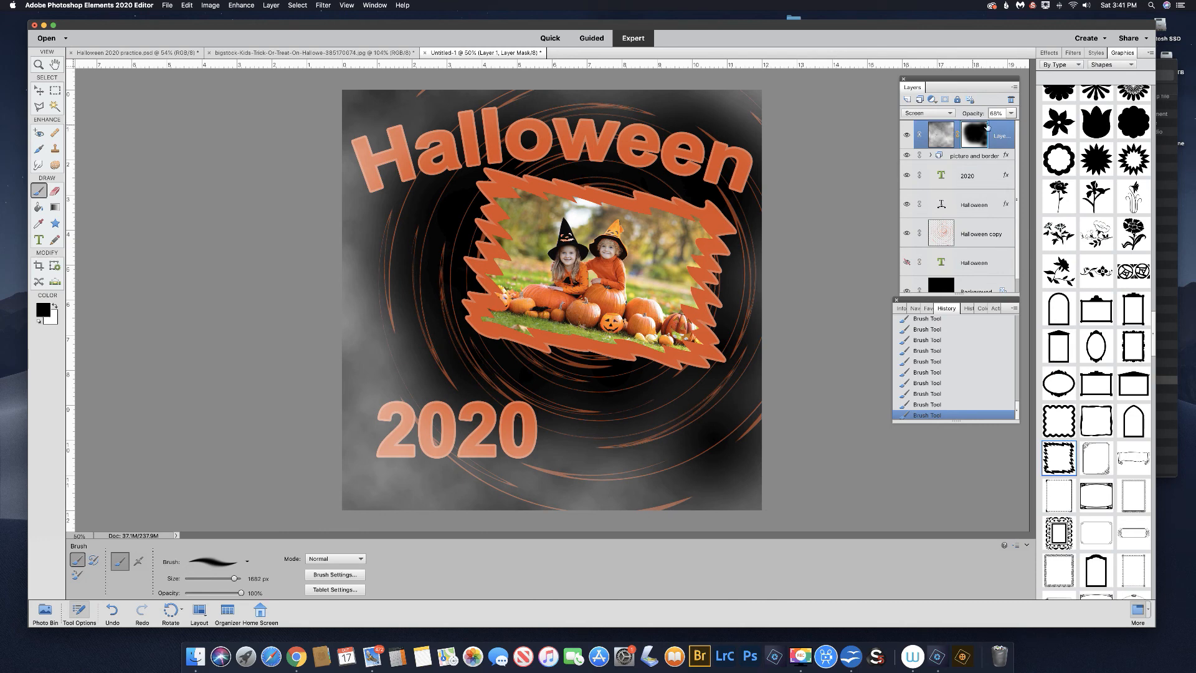
Lower the clouds layer's opacity to about 57% and compare the page with Halloween 2020 practice.psd
click(1010, 113)
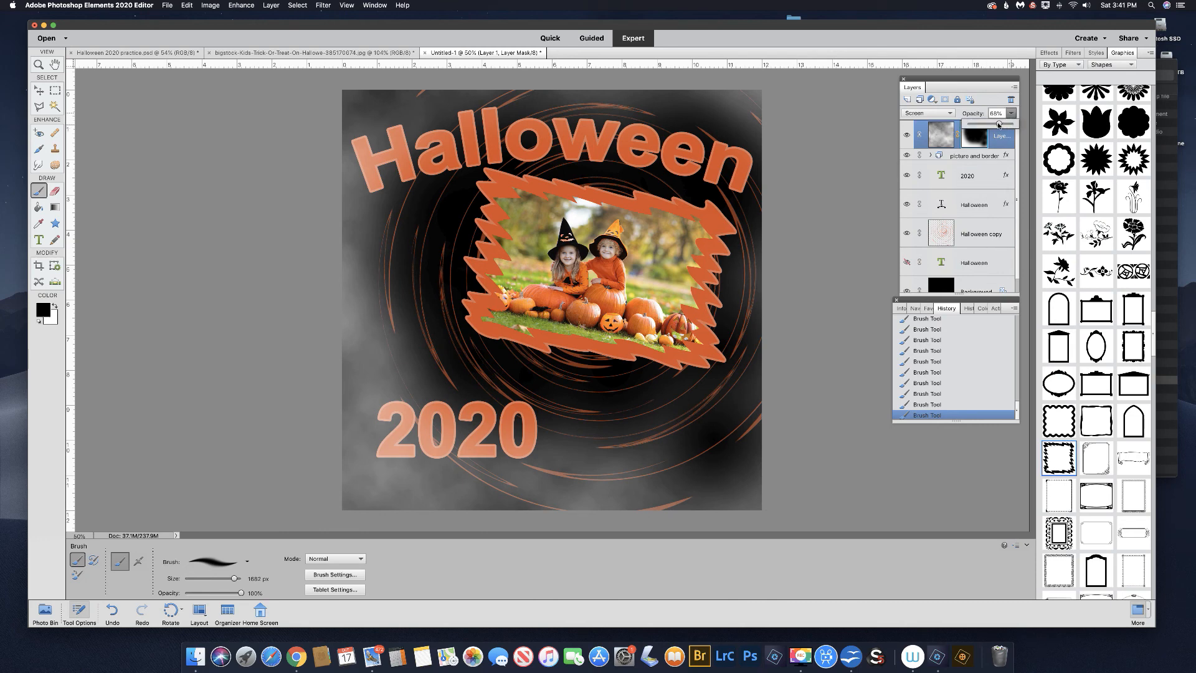
drag(995, 124, 993, 125)
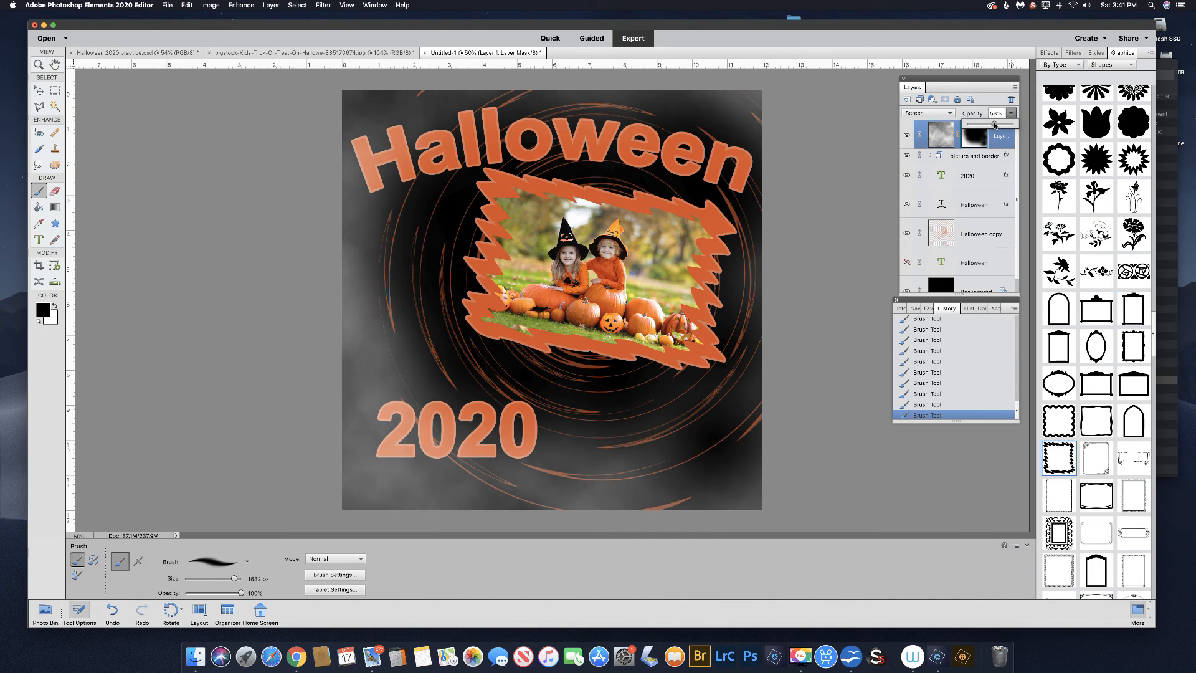
drag(994, 126, 994, 125)
click(121, 54)
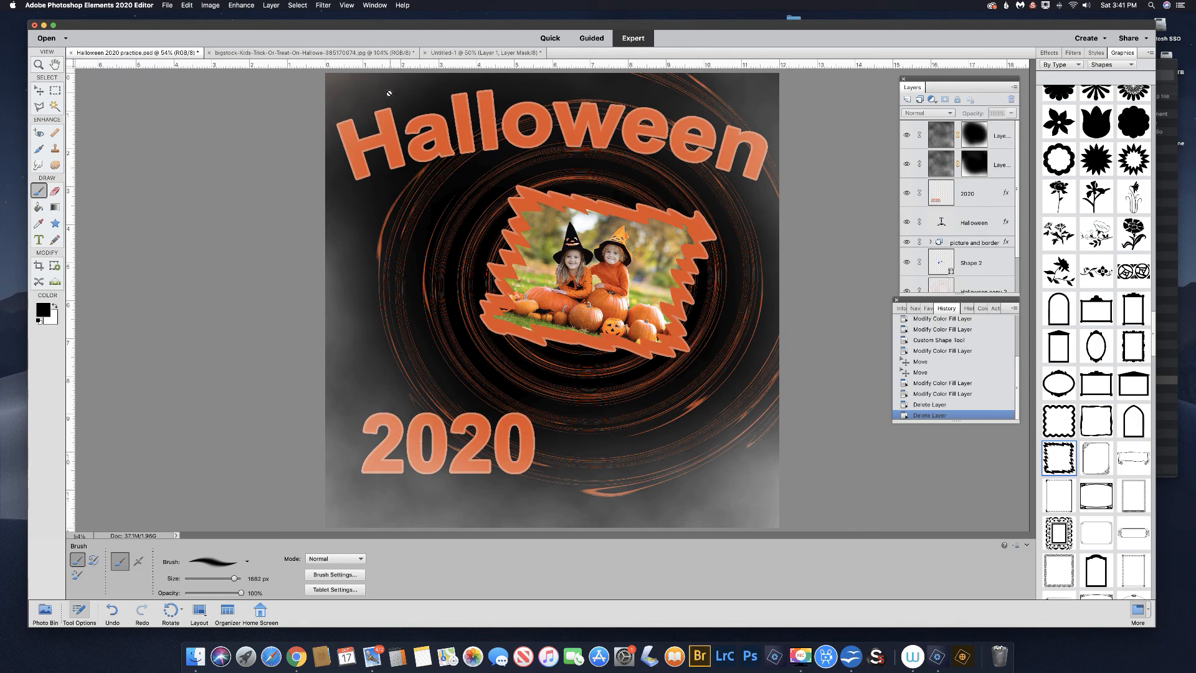
click(465, 54)
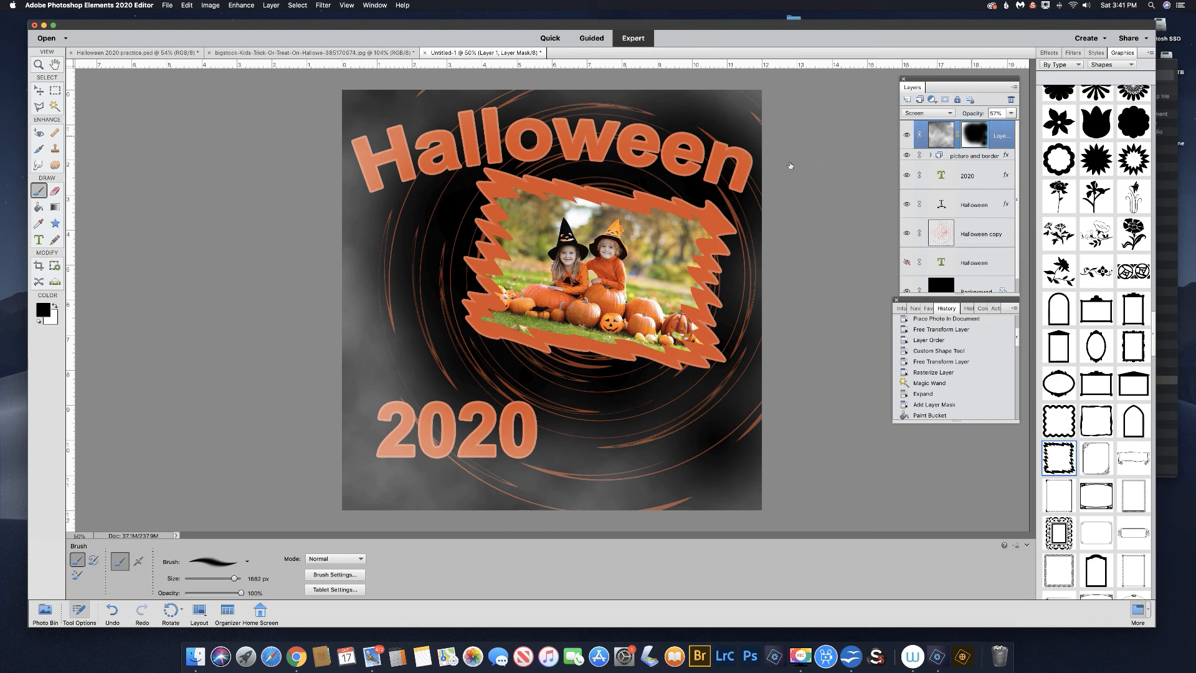
Paint white on the clouds mask to bring the fog back in the page's lower-right area
click(55, 306)
click(717, 447)
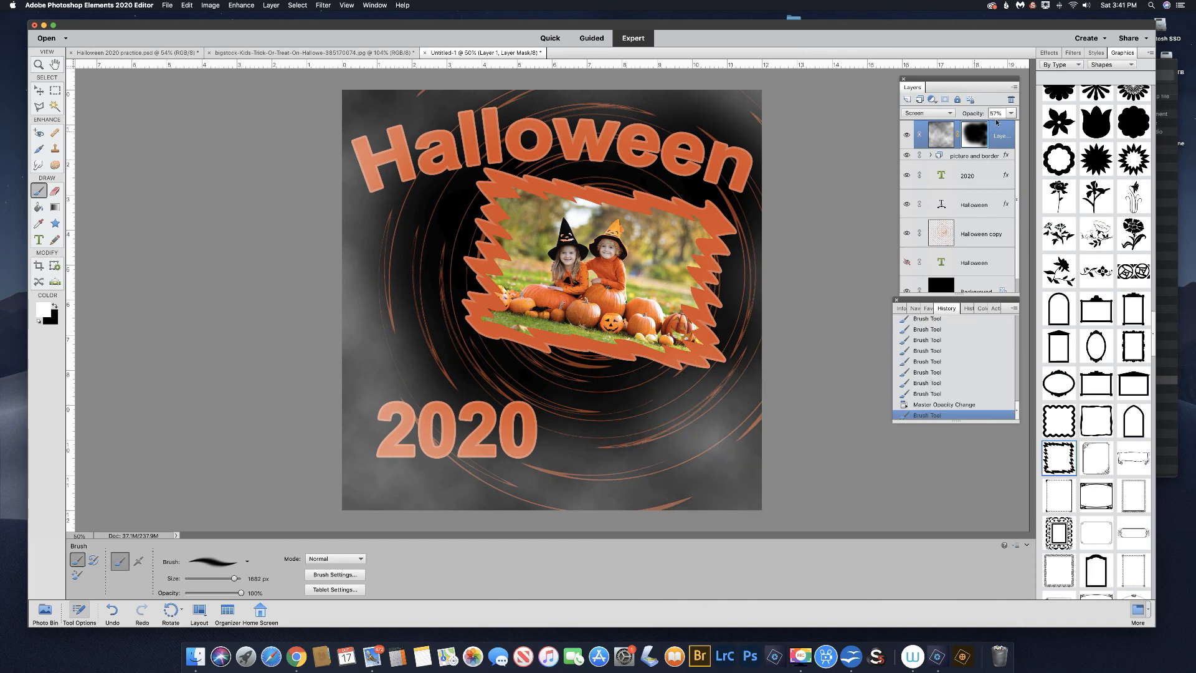
drag(686, 399, 664, 459)
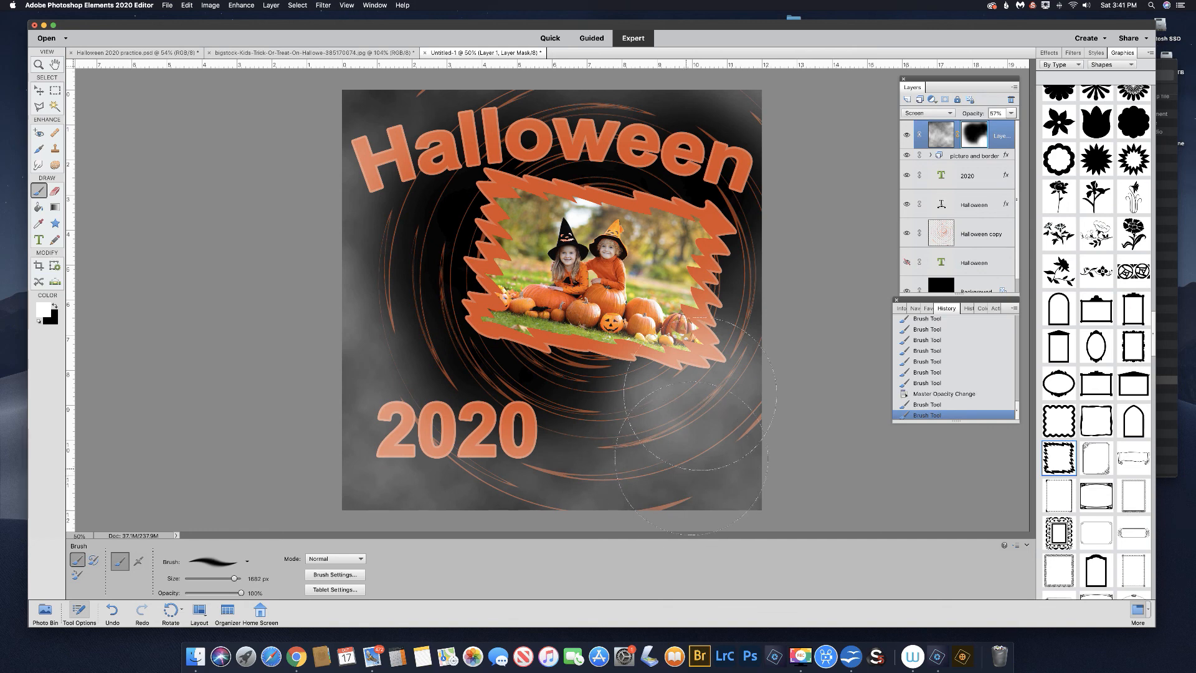
Paint black on the clouds mask below the photo frame to clear the fog there, and switch to the Move tool
click(55, 306)
drag(654, 391, 694, 390)
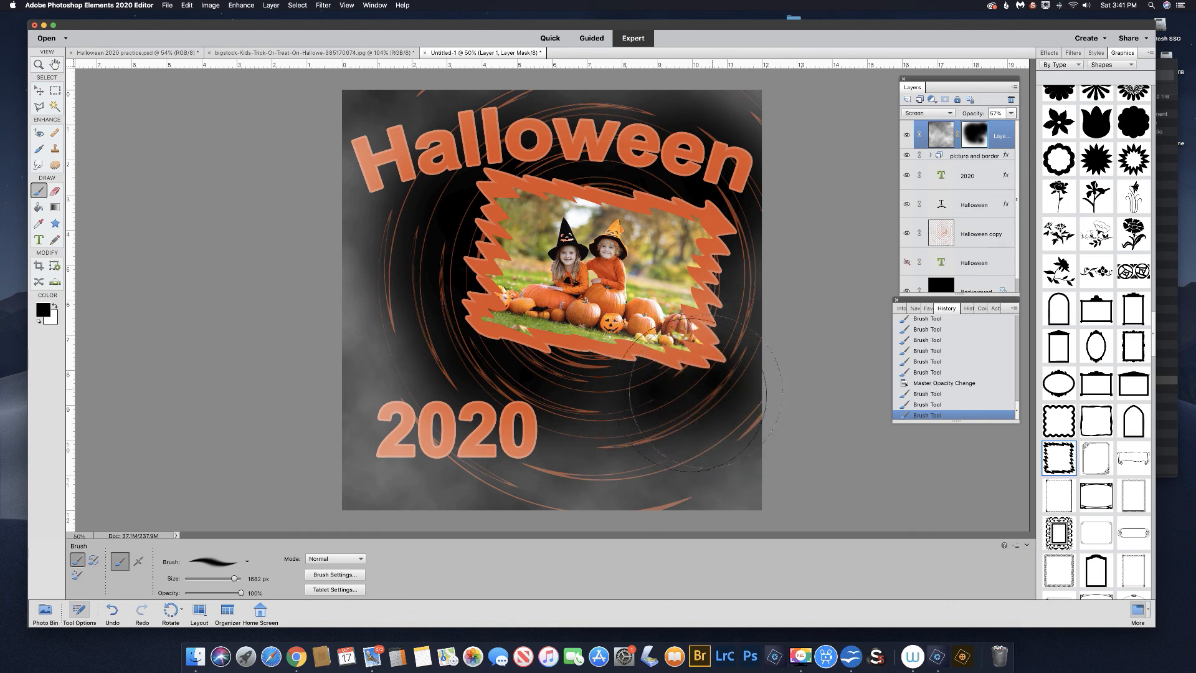
click(626, 400)
click(556, 402)
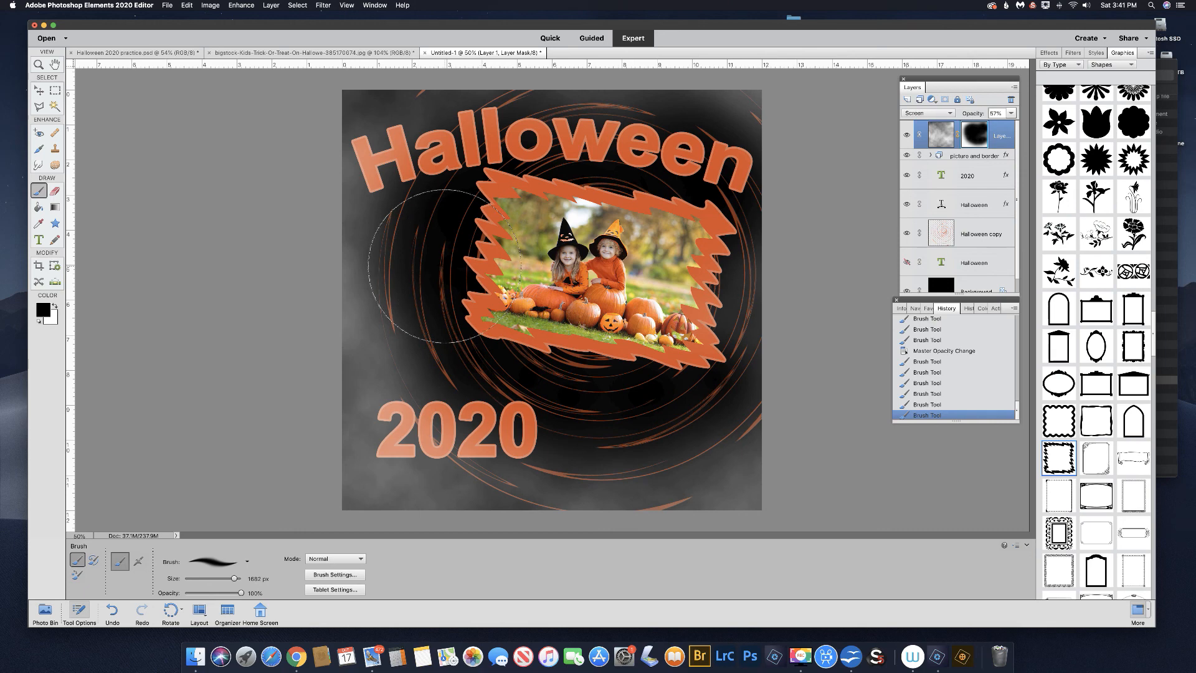
click(43, 94)
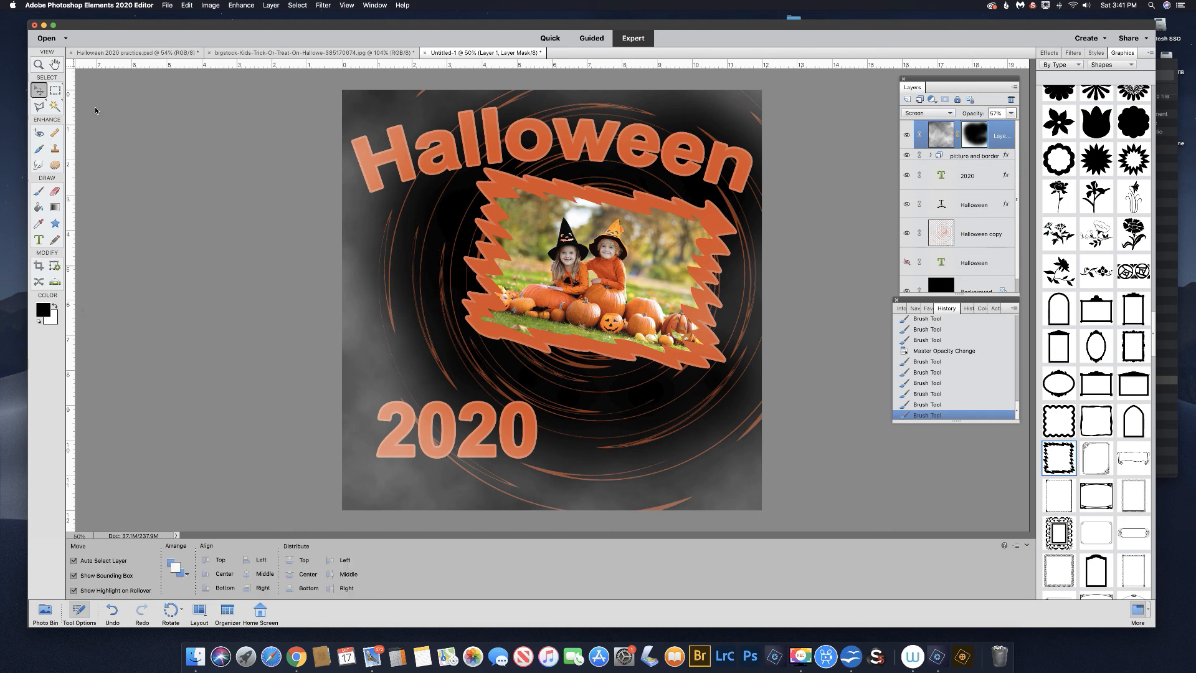